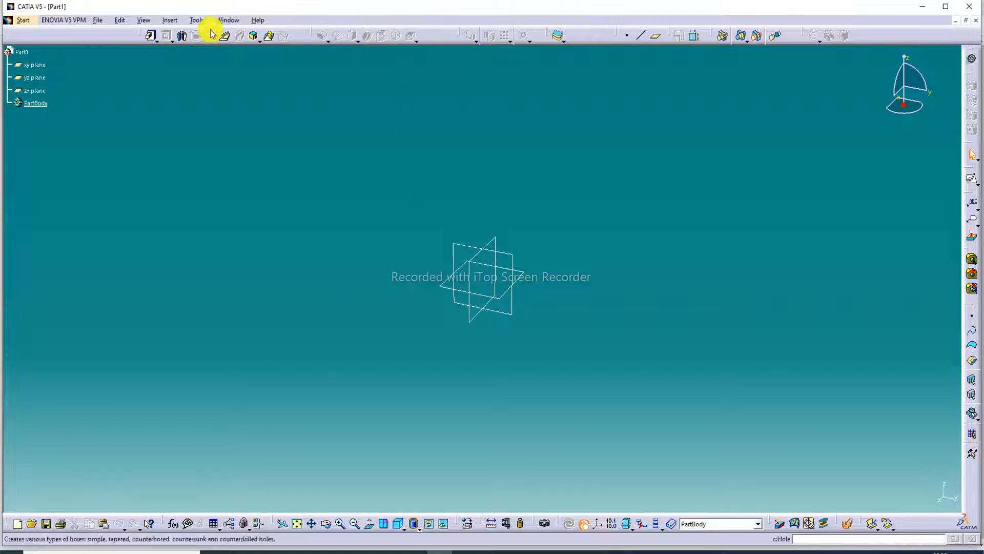
# Insert two new bodies into the part below PartBody.
pyautogui.click(175, 21)
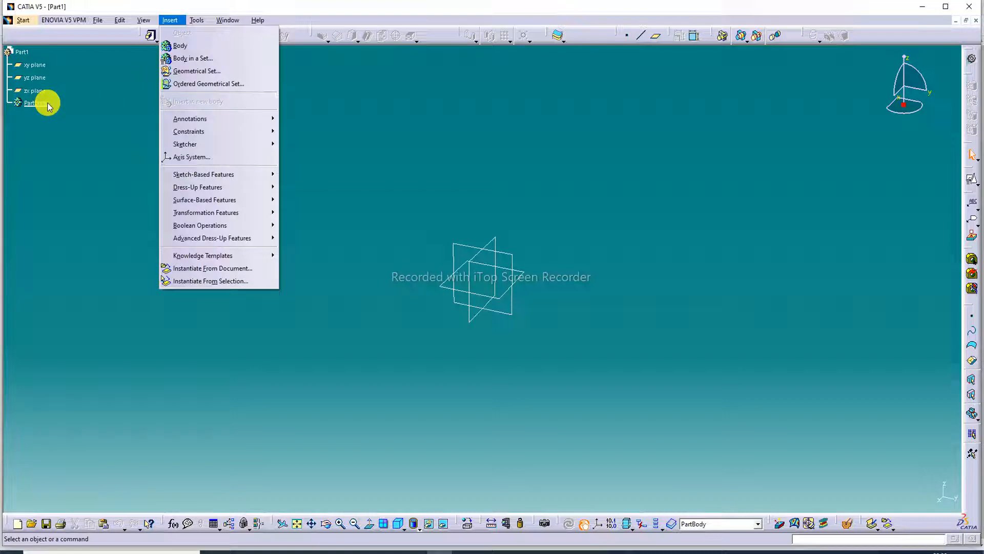
pyautogui.click(187, 49)
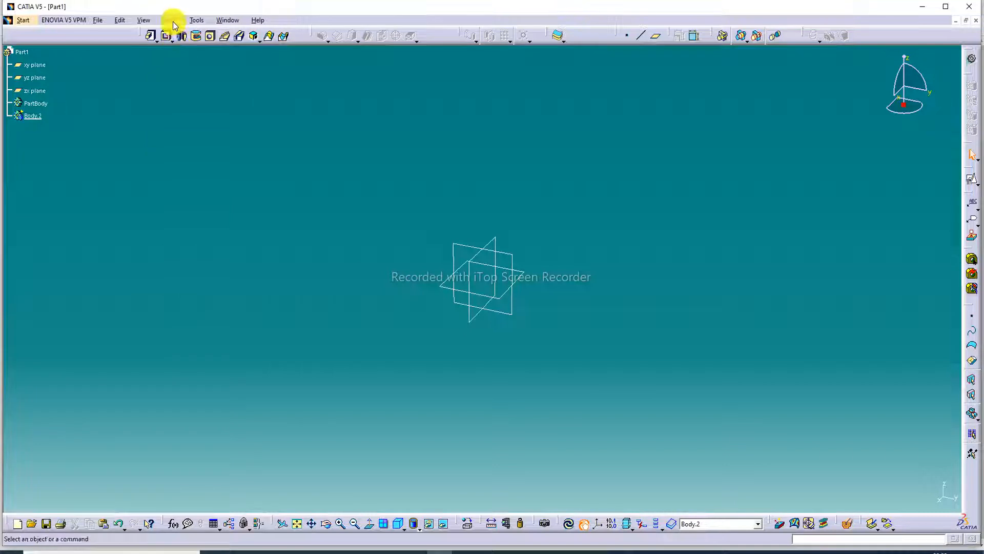
pyautogui.click(173, 22)
pyautogui.click(188, 47)
pyautogui.click(40, 129)
pyautogui.keyDown('ctrl'); pyautogui.click(36, 118); pyautogui.keyUp('ctrl')
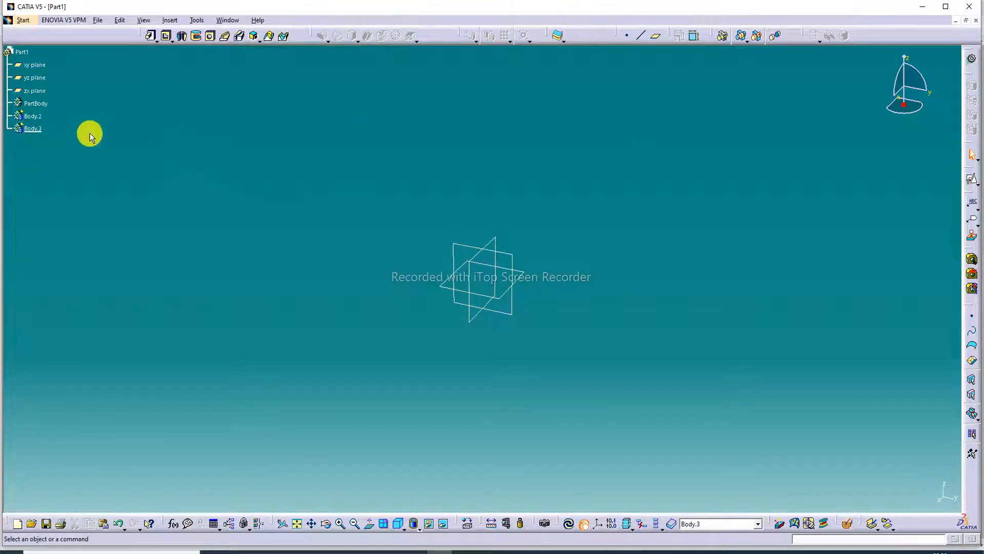
# Define Body.2 as the work object and open a positioned sketch on the xy plane.
pyautogui.rightClick(31, 118)
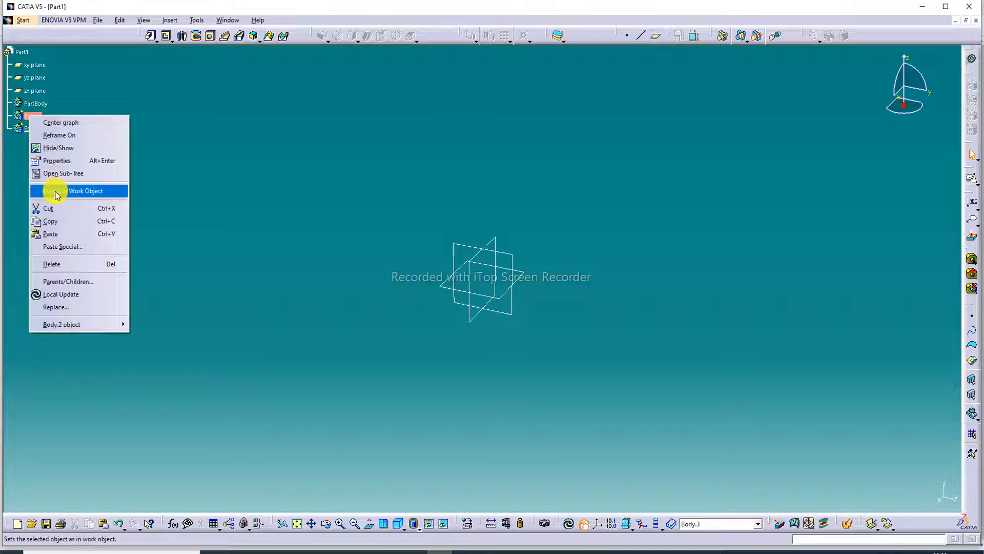
pyautogui.click(82, 191)
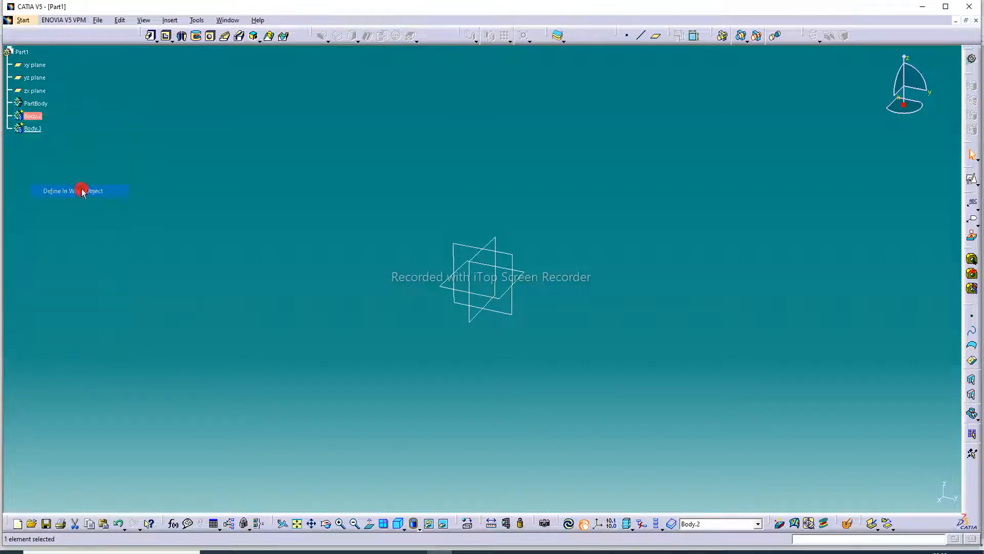
pyautogui.click(32, 116)
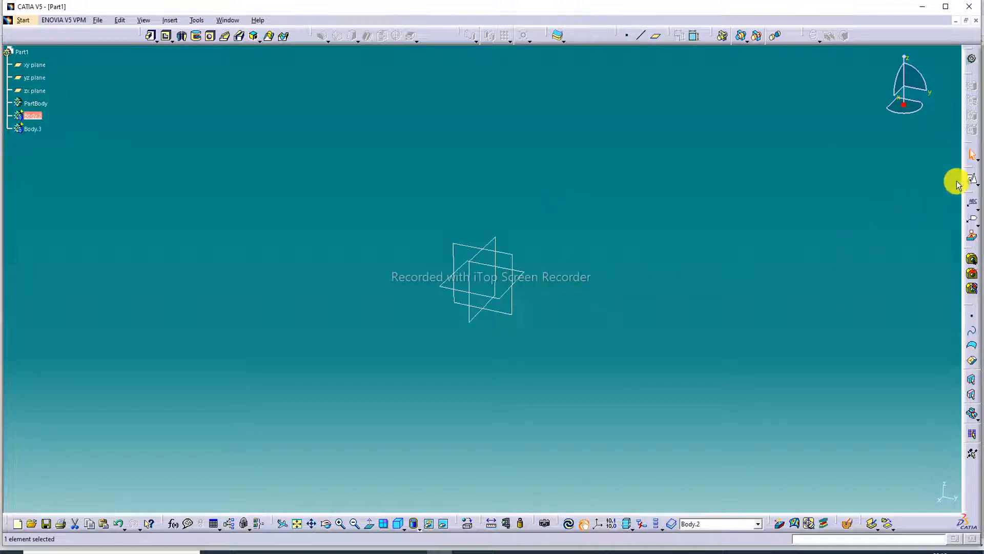
pyautogui.click(977, 183)
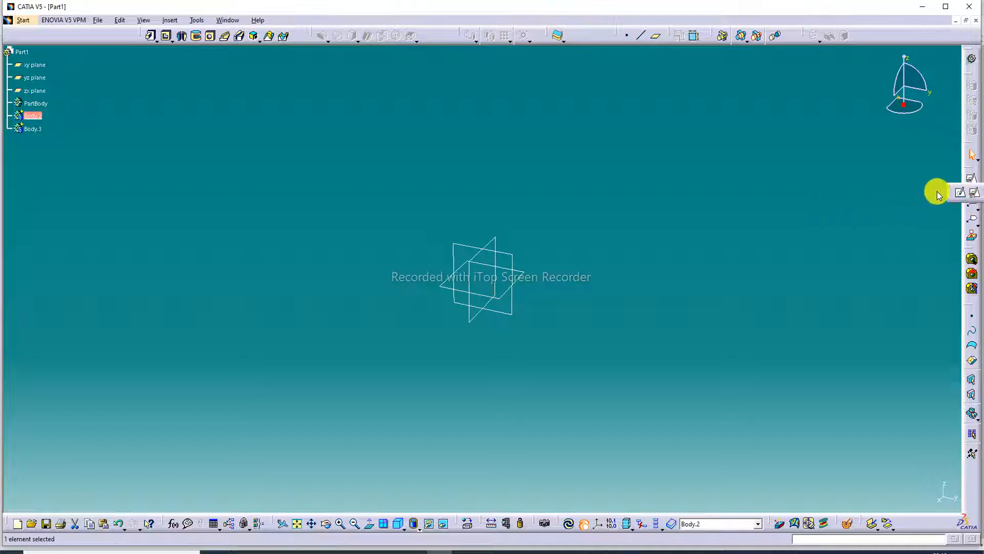
pyautogui.click(976, 196)
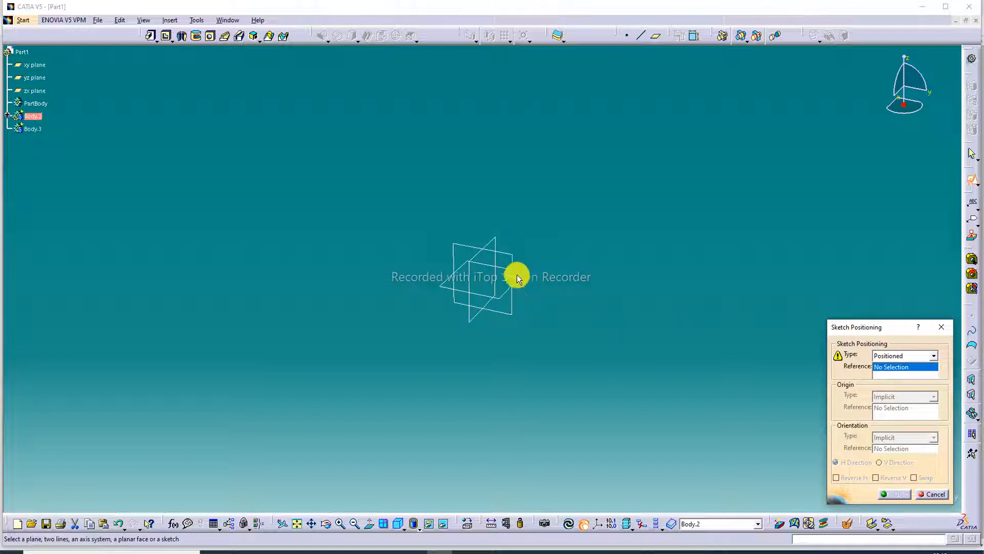
pyautogui.click(521, 277)
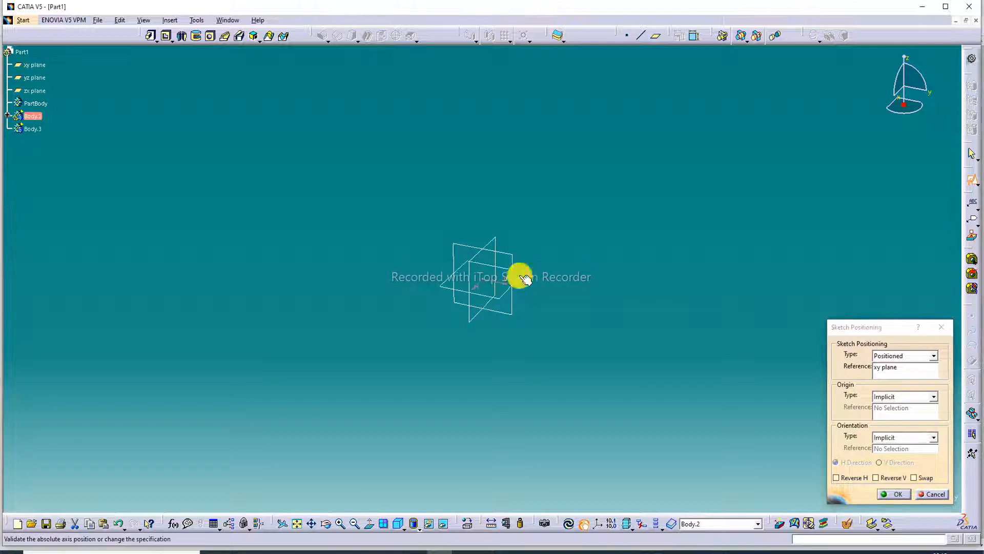
pyautogui.click(893, 494)
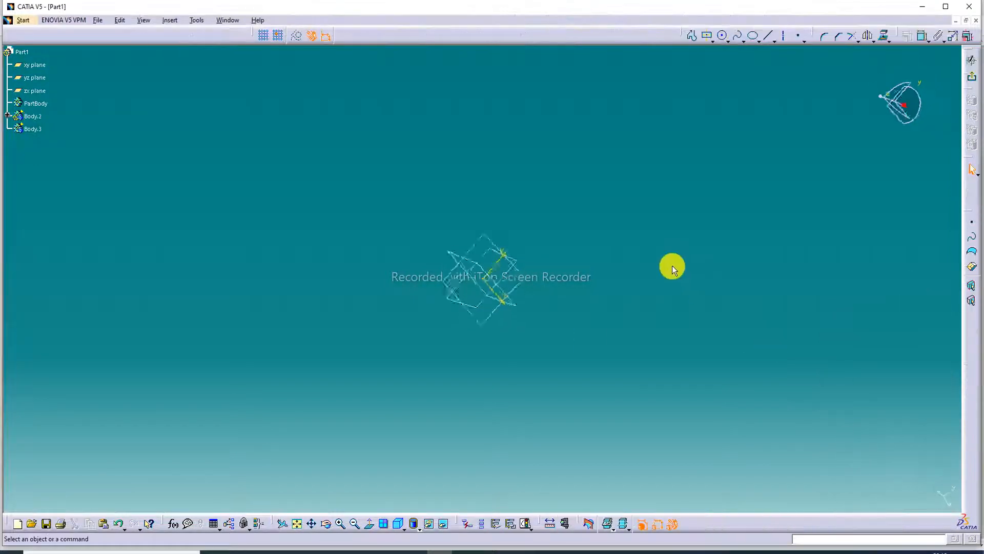
# Sketch a centered rectangle about 131 mm wide around the sketch origin.
pyautogui.click(707, 36)
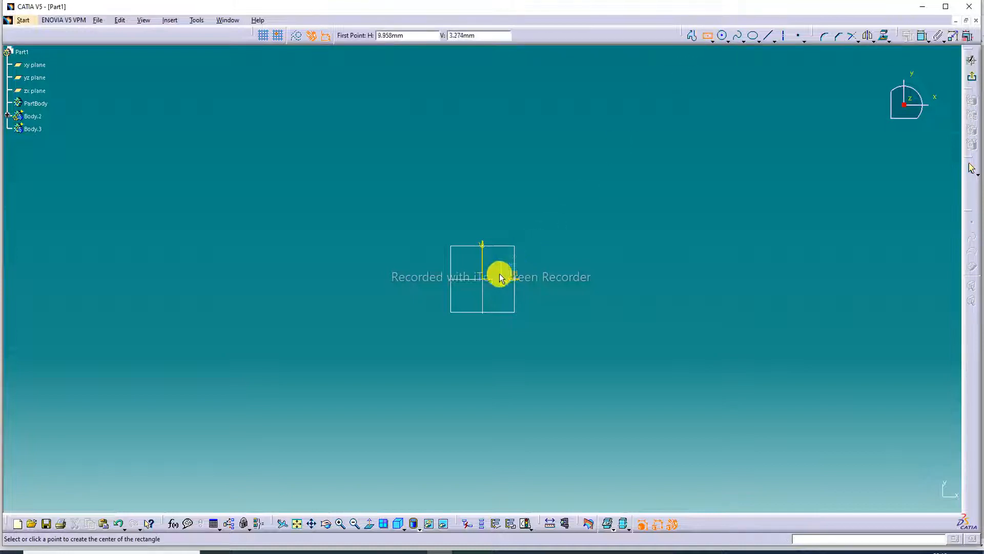
pyautogui.click(483, 280)
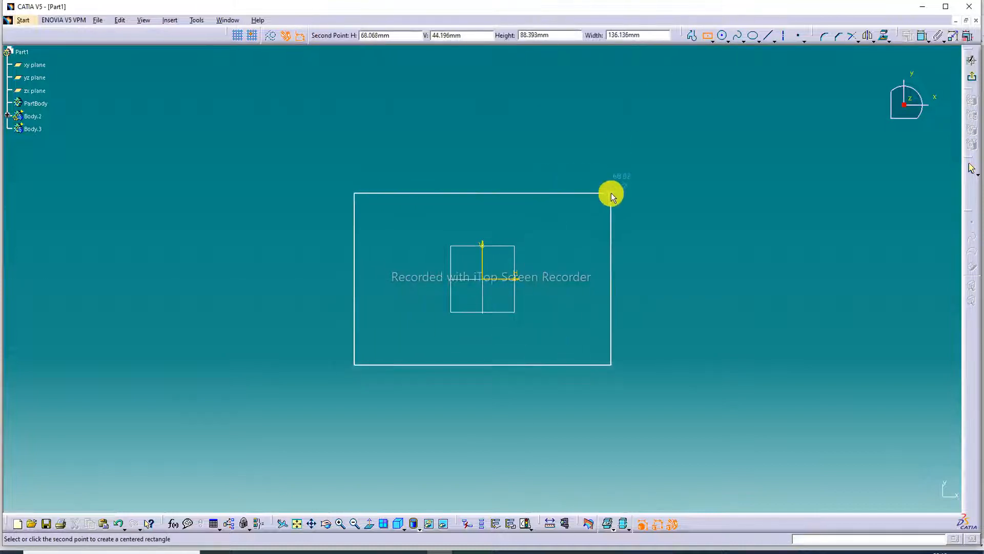
pyautogui.click(606, 180)
pyautogui.click(651, 171)
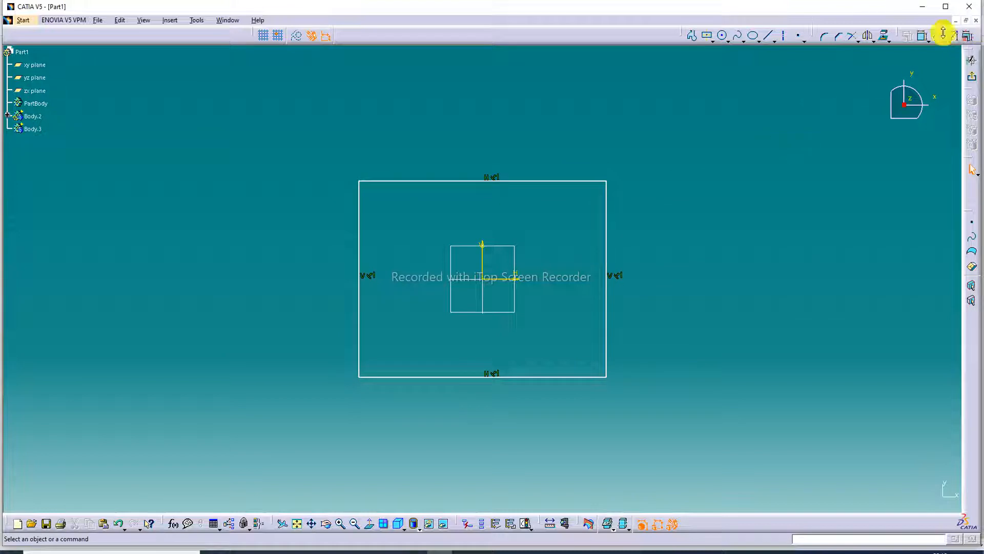
# Dimension the rectangle's width above its upper edge and its height beside its right edge.
pyautogui.click(923, 40)
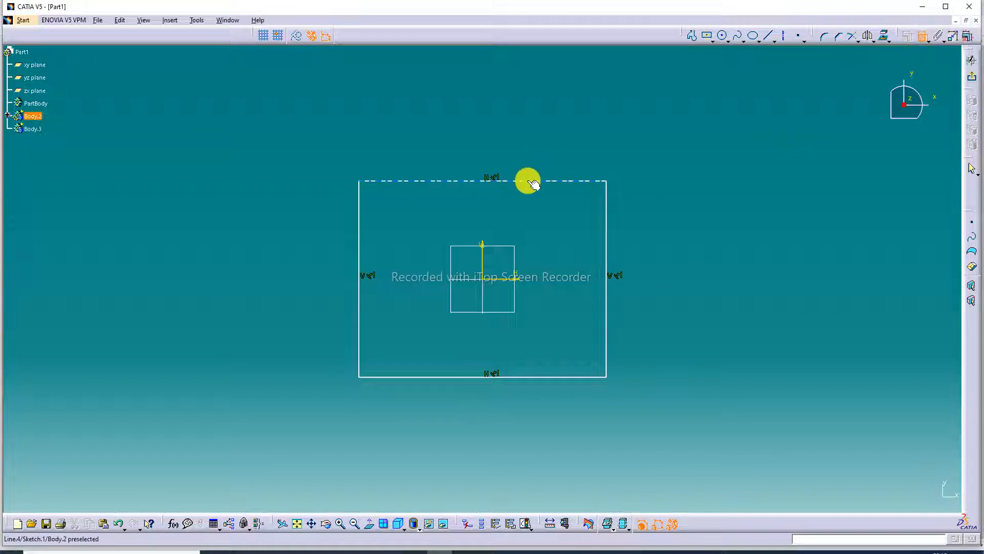
pyautogui.click(527, 180)
pyautogui.click(528, 154)
pyautogui.click(923, 36)
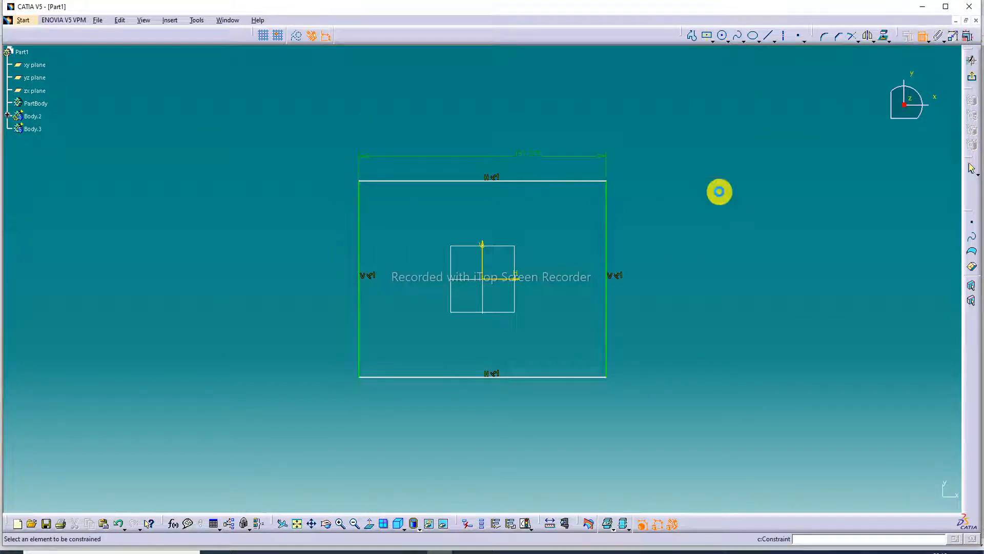
pyautogui.click(608, 234)
pyautogui.click(658, 237)
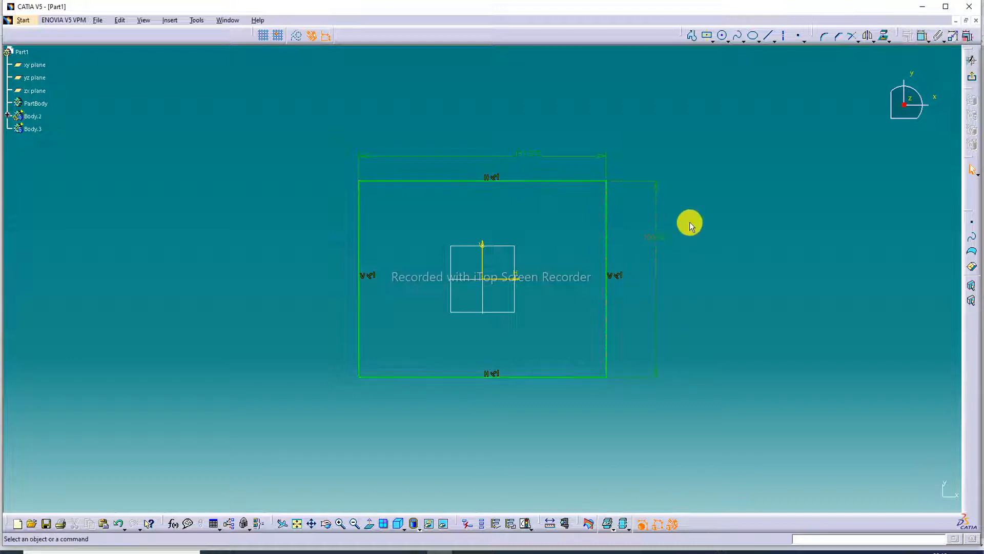
# Set the rectangle's width and height dimensions to 100 mm each.
pyautogui.doubleClick(518, 158)
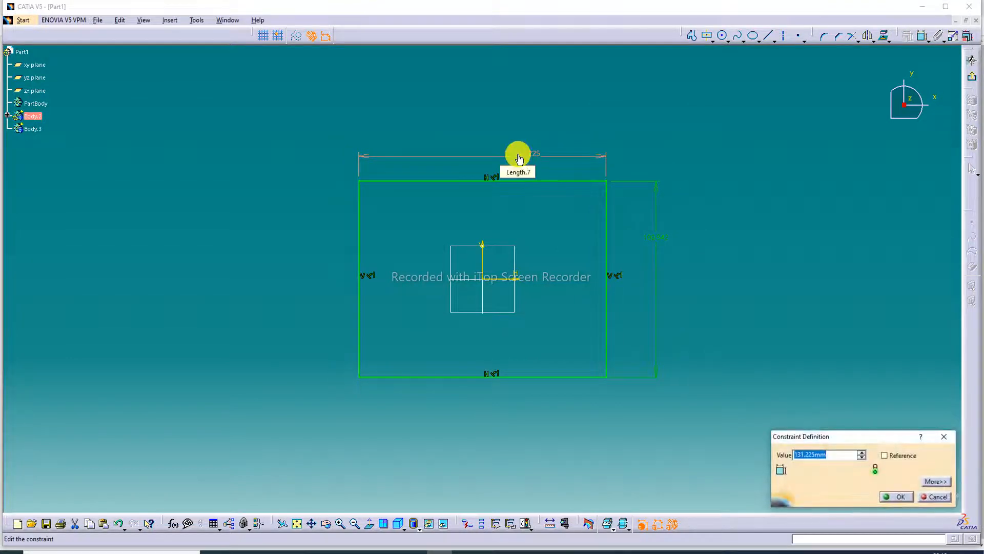
pyautogui.write('100')
pyautogui.press('Return')
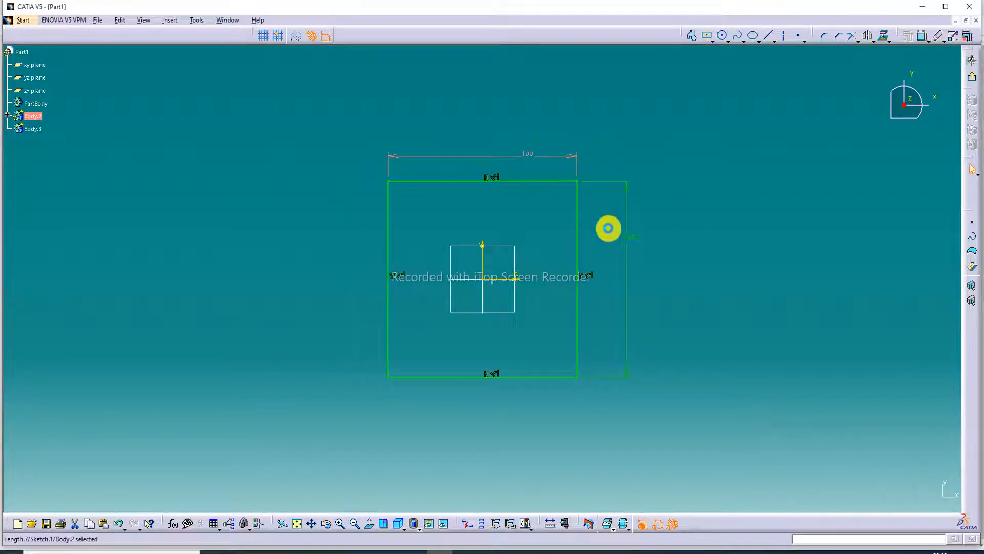
pyautogui.doubleClick(629, 239)
pyautogui.write('1')
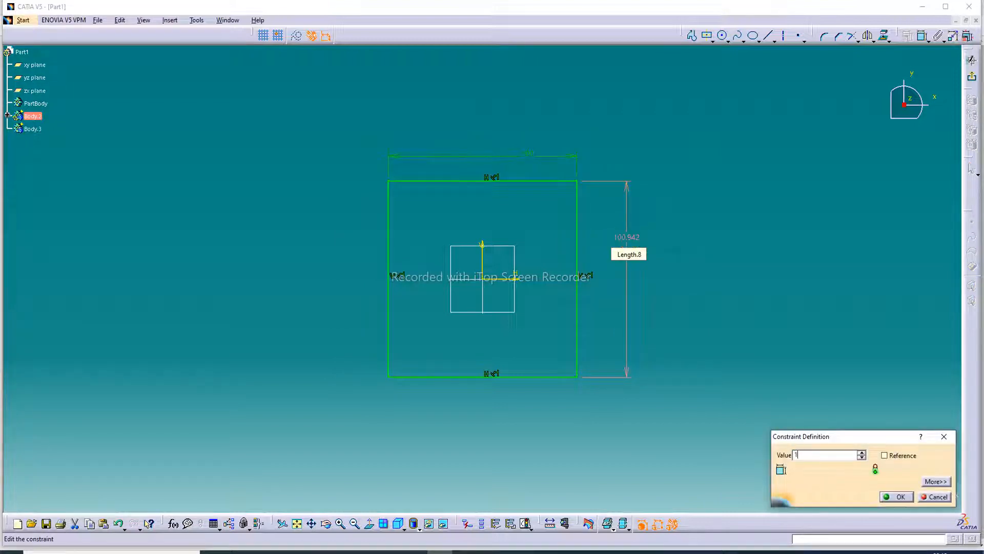
pyautogui.write('00')
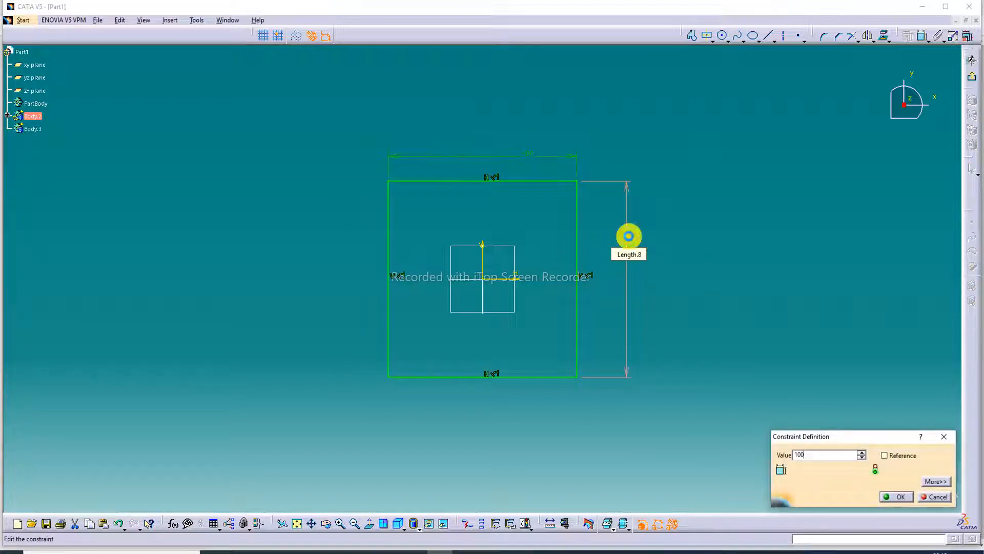
pyautogui.press('Return')
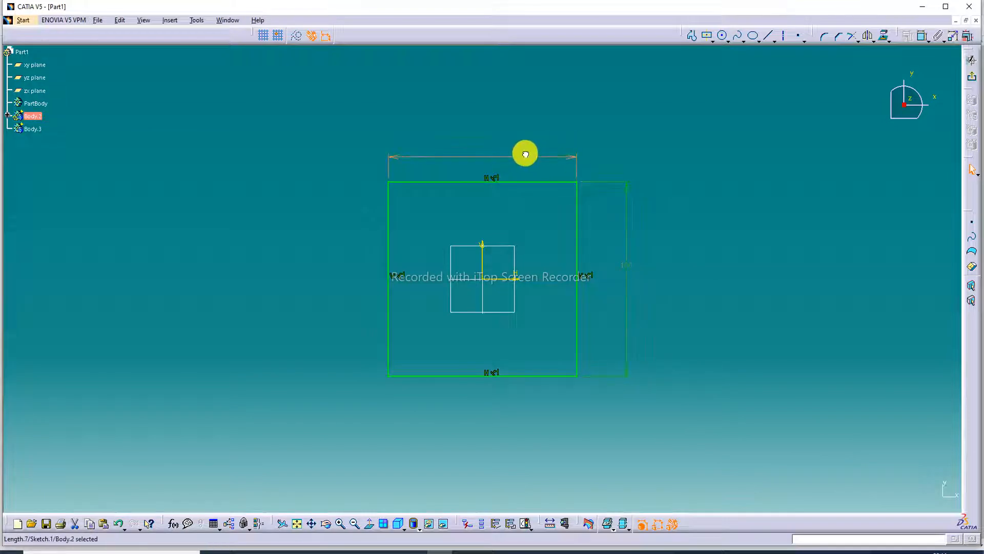
# Exit the sketch and pad the square profile 40 mm with mirrored extent.
pyautogui.click(971, 77)
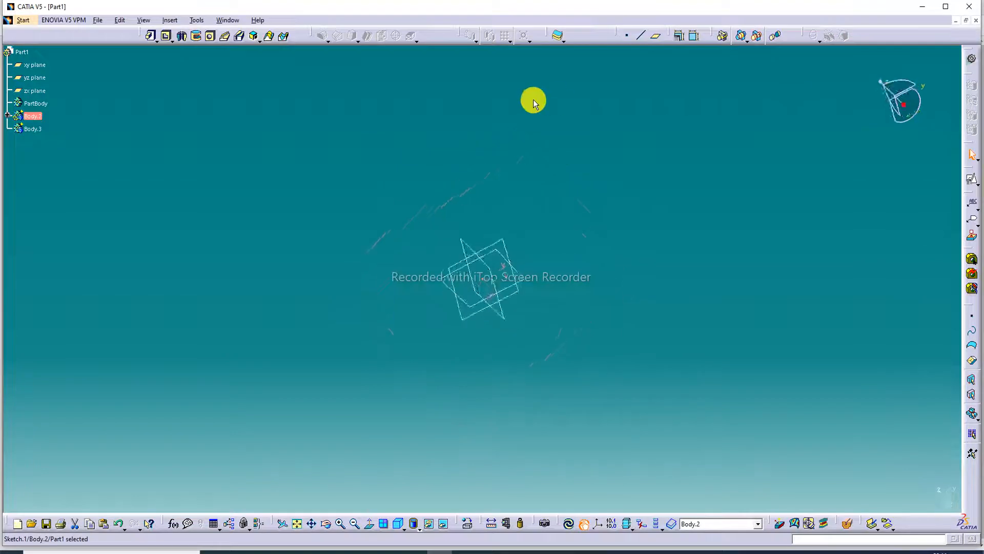
pyautogui.click(150, 36)
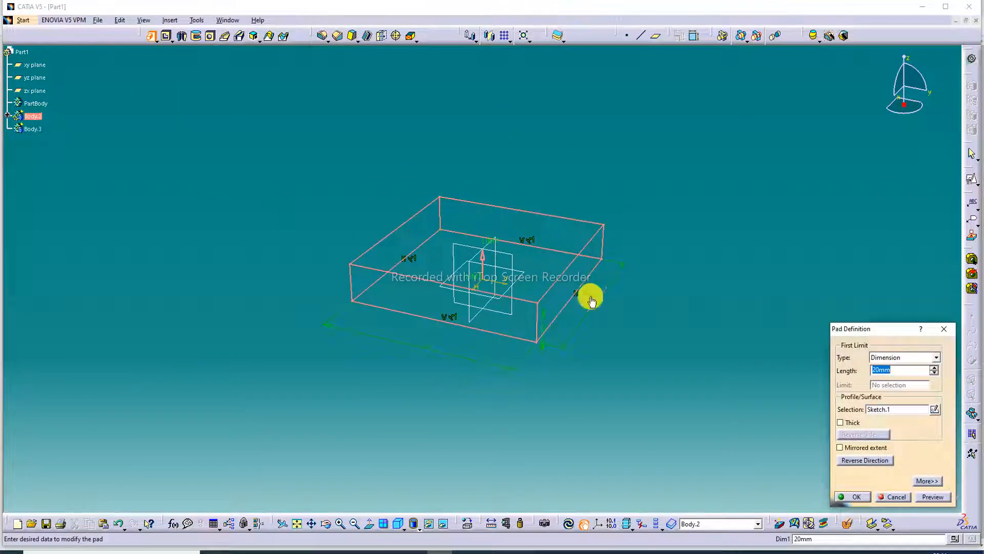
pyautogui.click(862, 449)
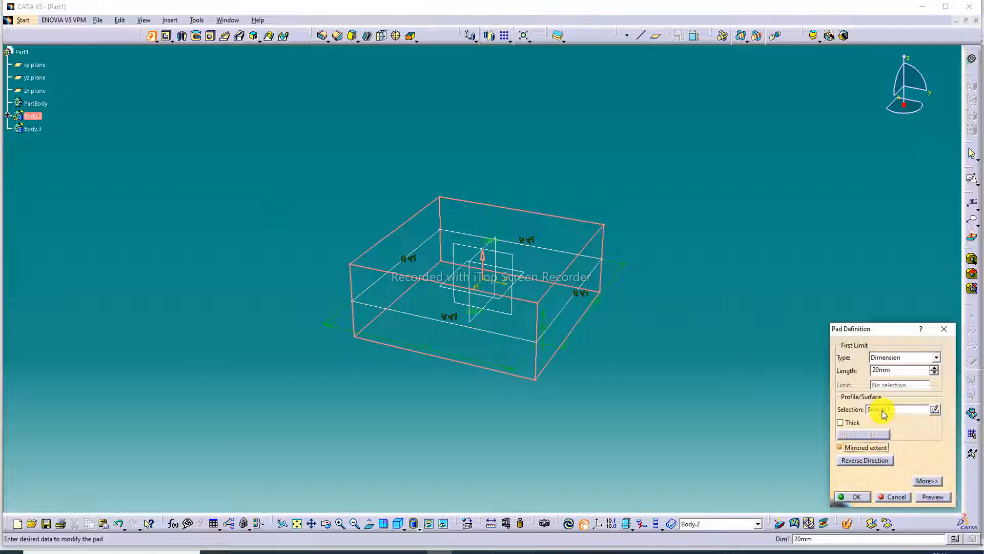
pyautogui.moveTo(897, 370); pyautogui.dragTo(835, 379)
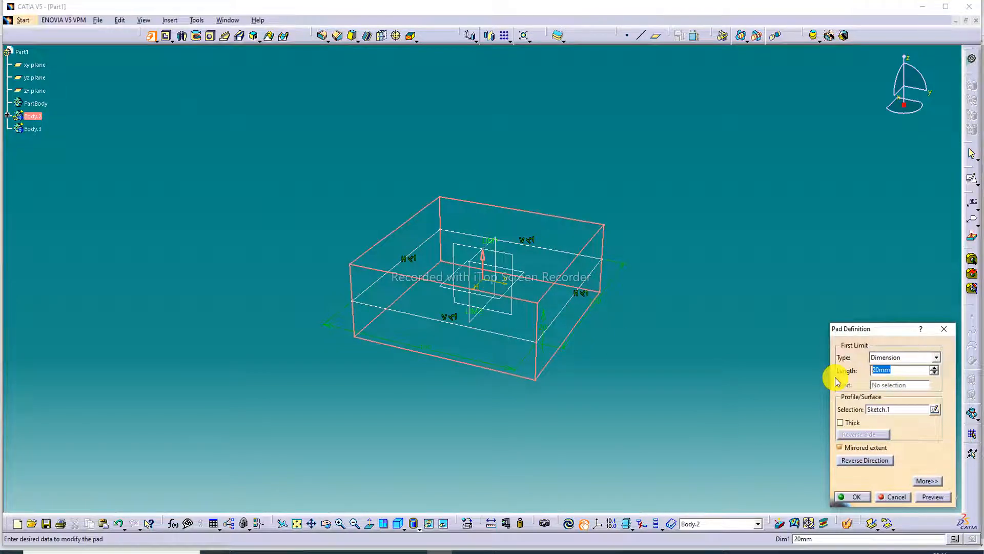
pyautogui.write('40')
pyautogui.press('Return')
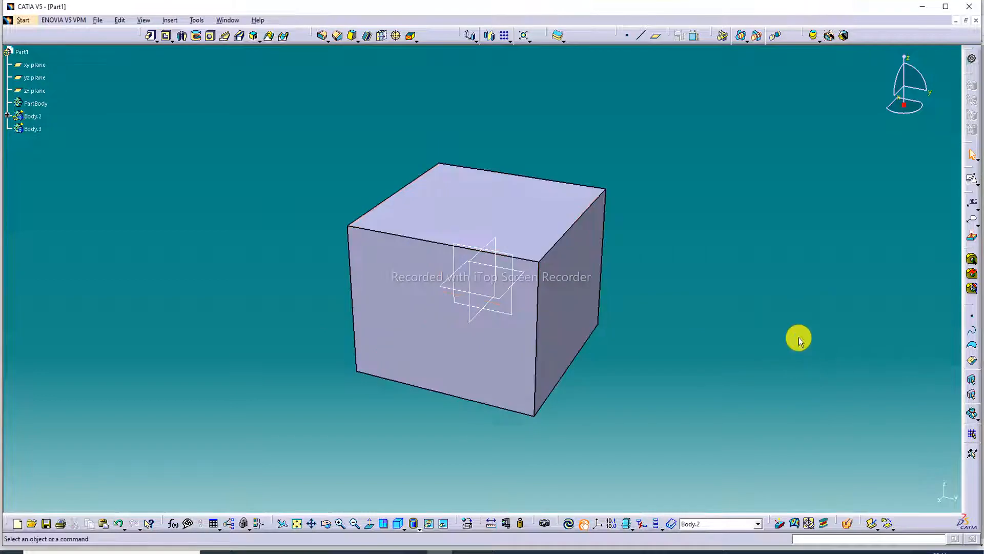
# Change the fill color of Body.2 to dark red in its graphic properties.
pyautogui.rightClick(26, 119)
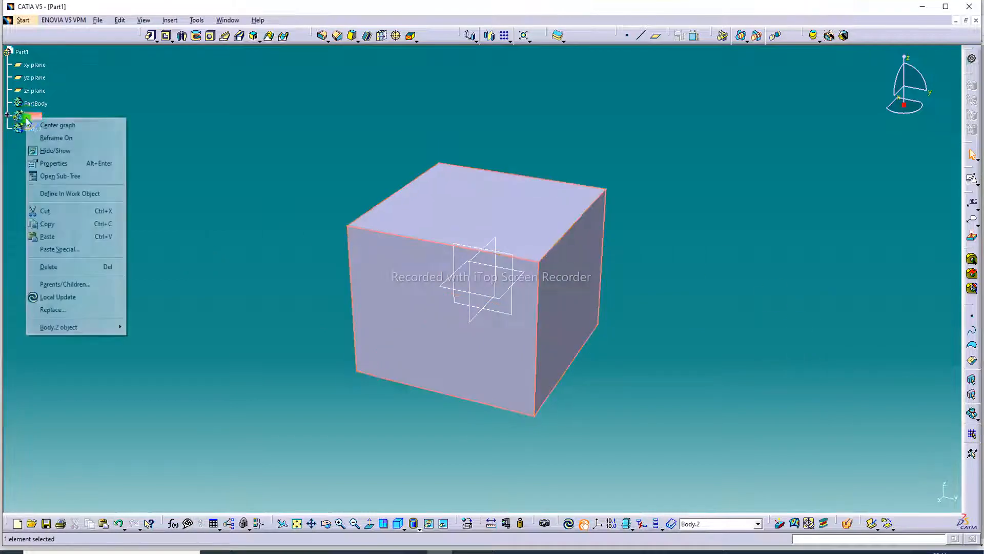
pyautogui.click(49, 163)
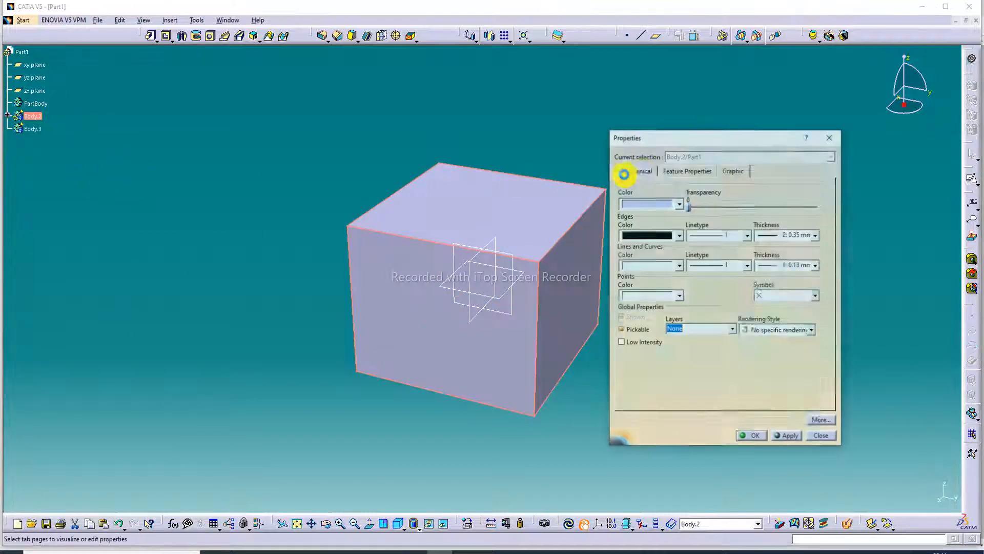
pyautogui.click(679, 204)
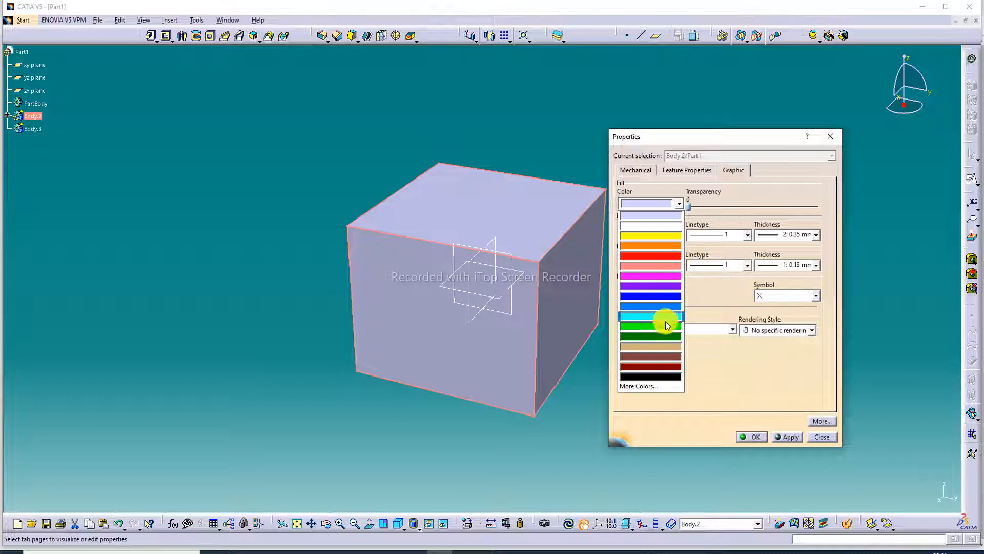
pyautogui.click(659, 365)
pyautogui.click(753, 436)
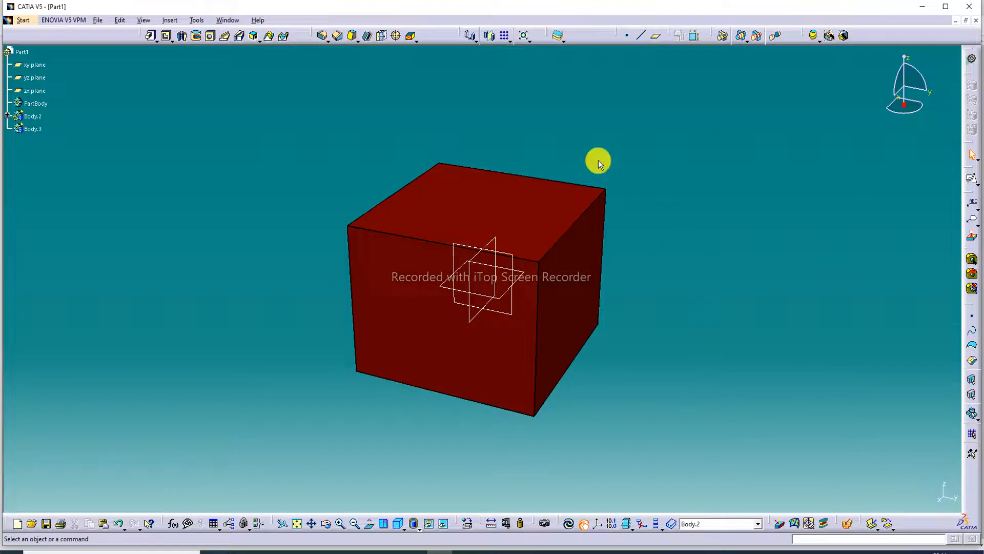
# Define Body.3 as the work object and open its positioned sketch on the xy plane.
pyautogui.rightClick(29, 130)
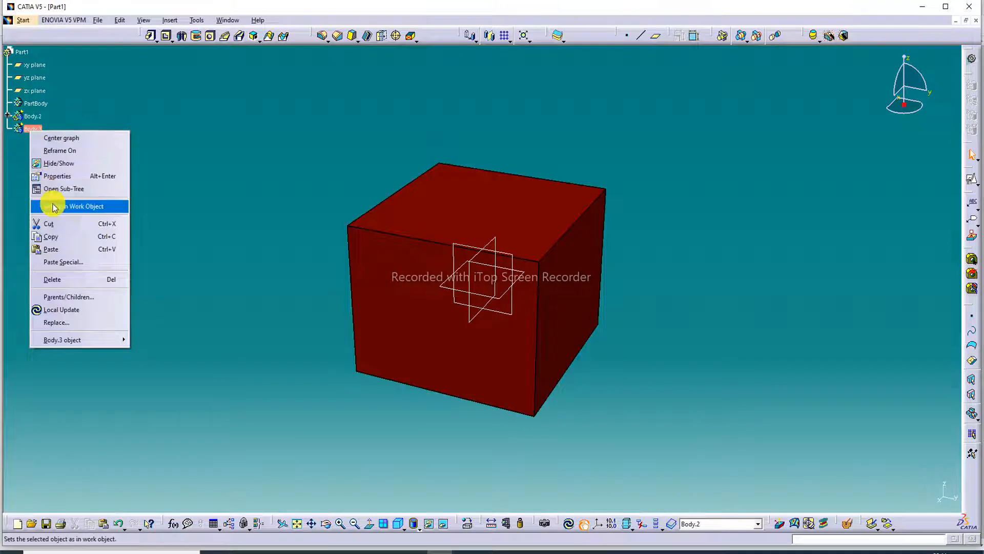
pyautogui.click(80, 205)
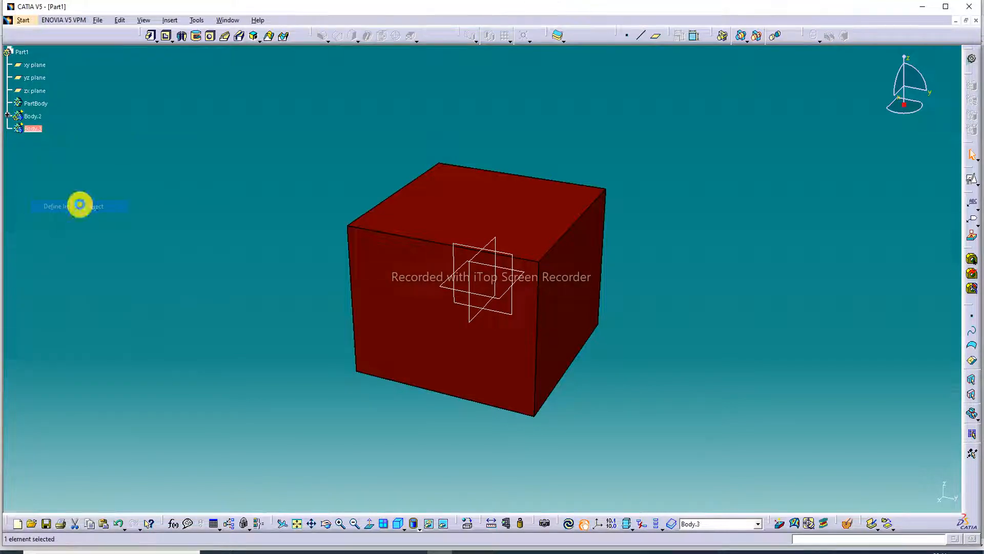
pyautogui.click(973, 183)
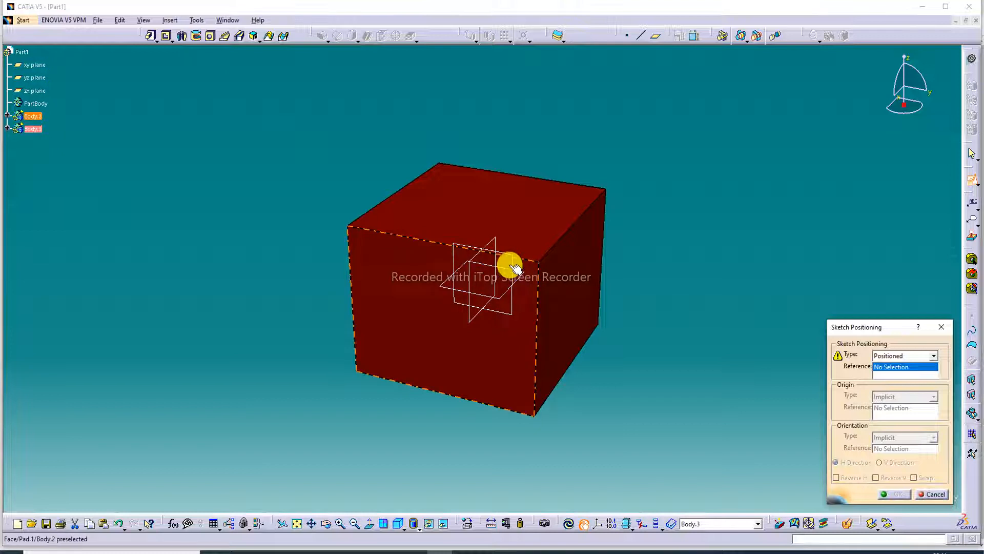
pyautogui.click(32, 65)
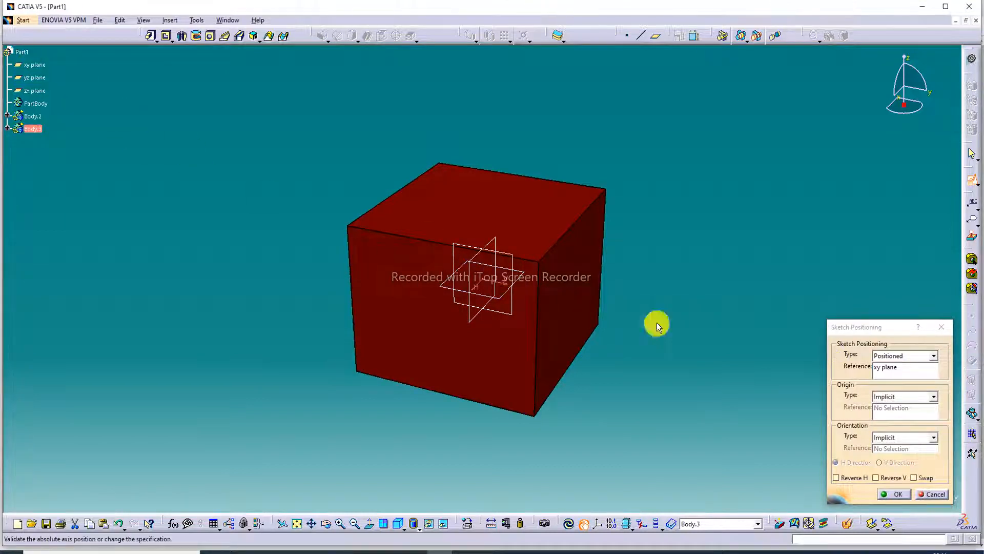
pyautogui.click(893, 493)
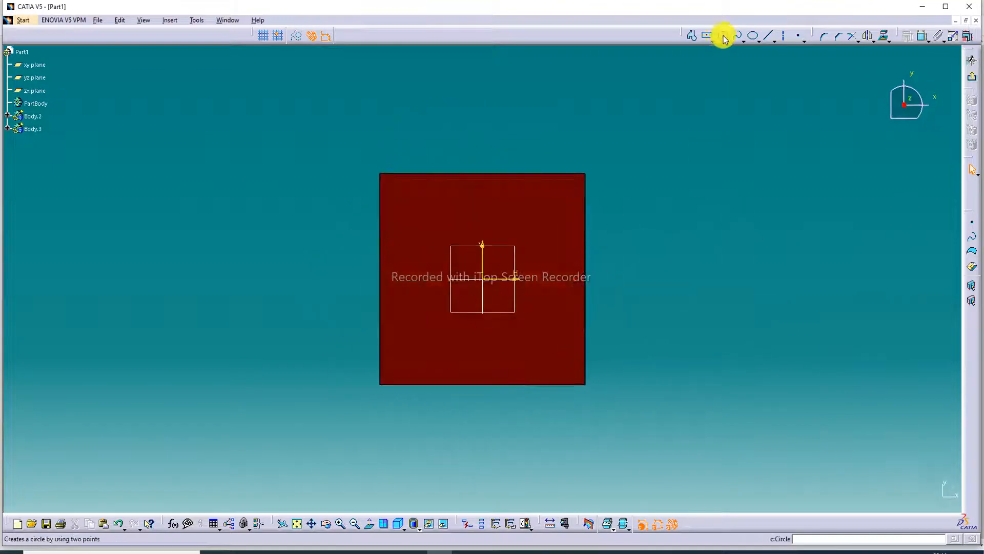
# Sketch a circle centred on the origin and constrain its diameter to 70 mm.
pyautogui.click(723, 36)
pyautogui.click(482, 279)
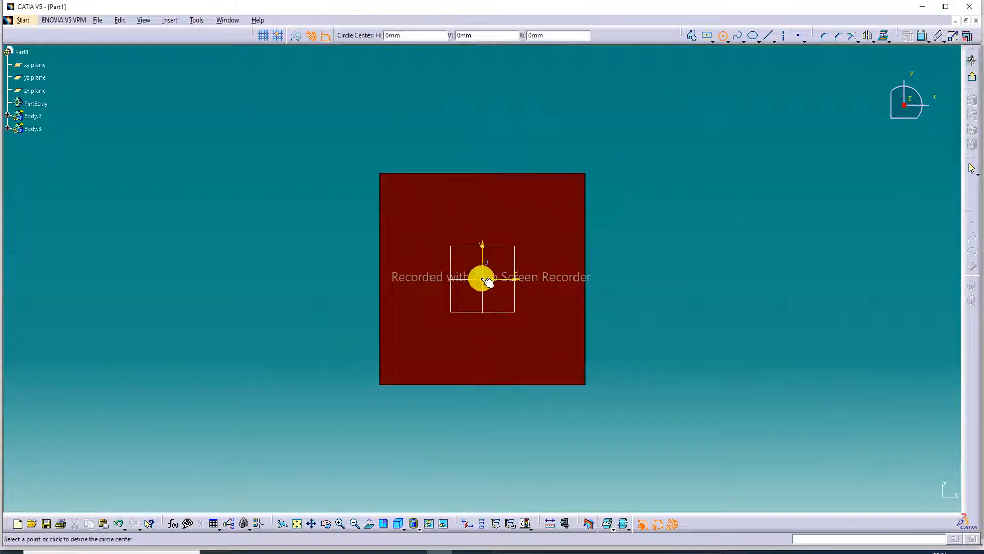
pyautogui.click(488, 214)
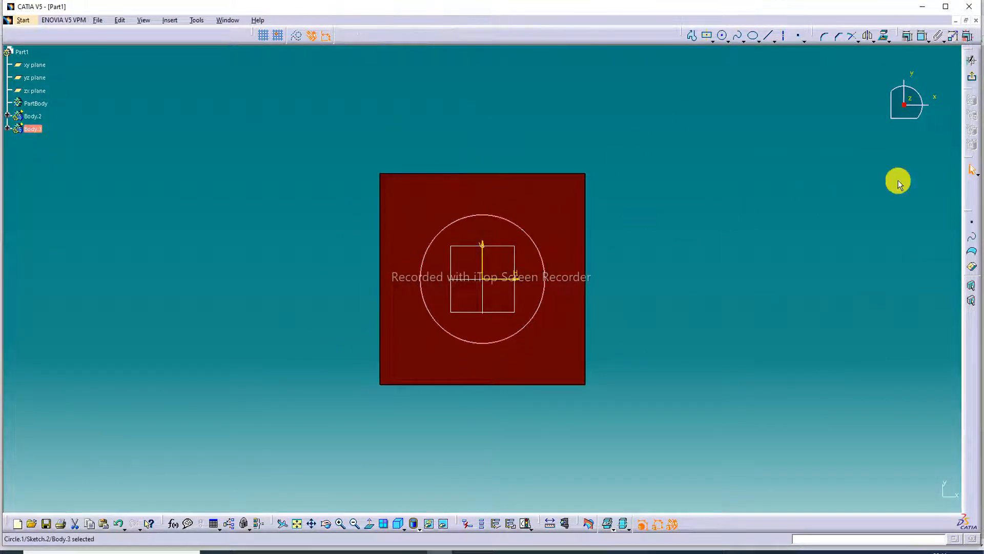
pyautogui.click(923, 35)
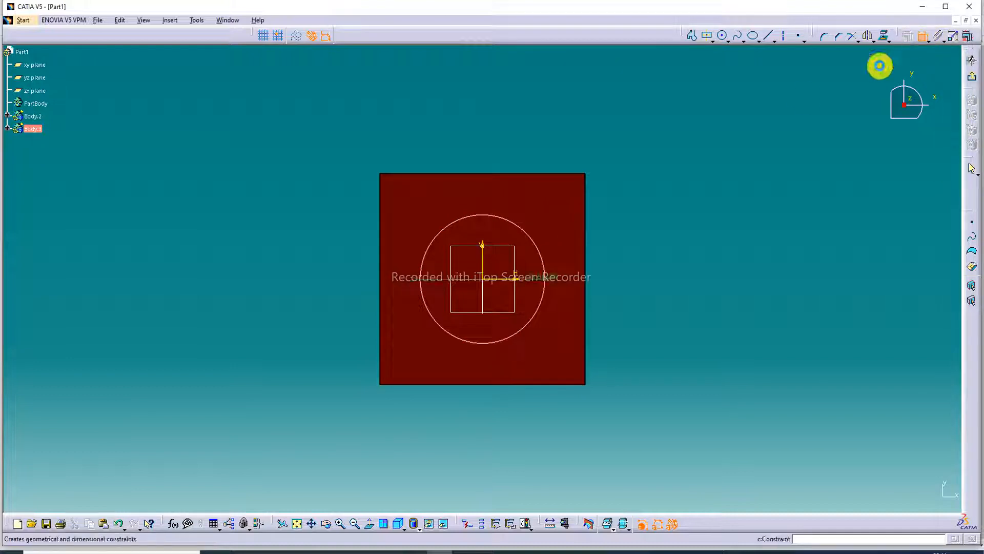
pyautogui.click(578, 143)
pyautogui.doubleClick(579, 145)
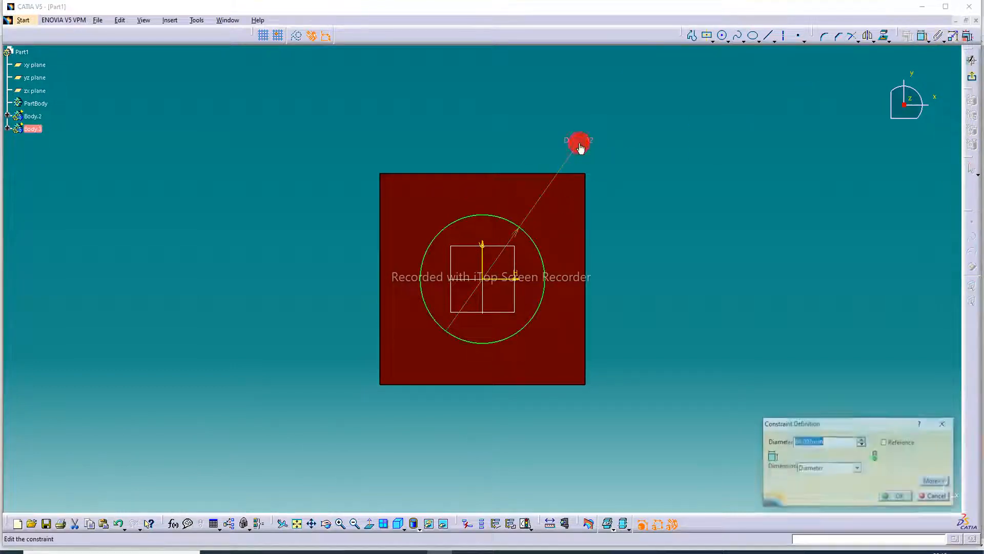
pyautogui.write('70')
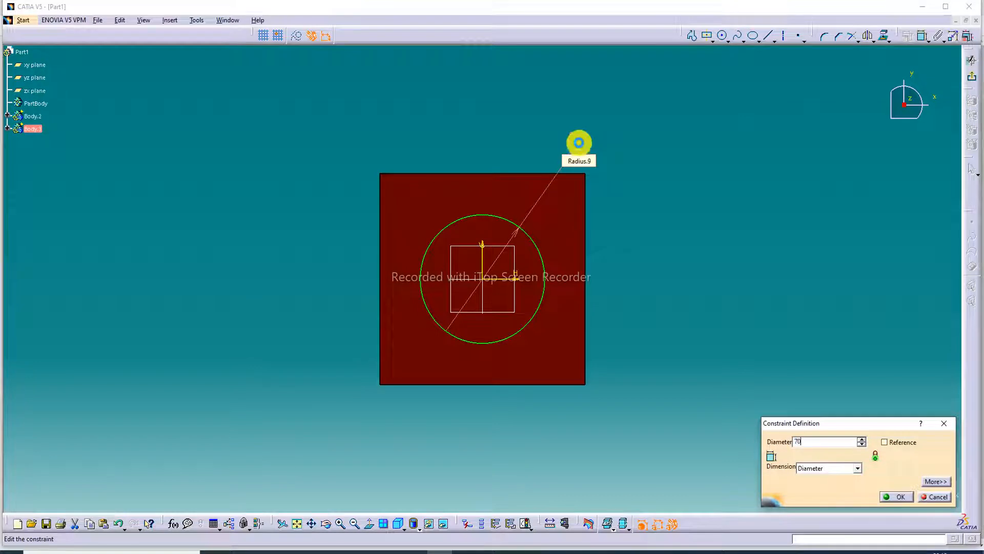
pyautogui.press('Return')
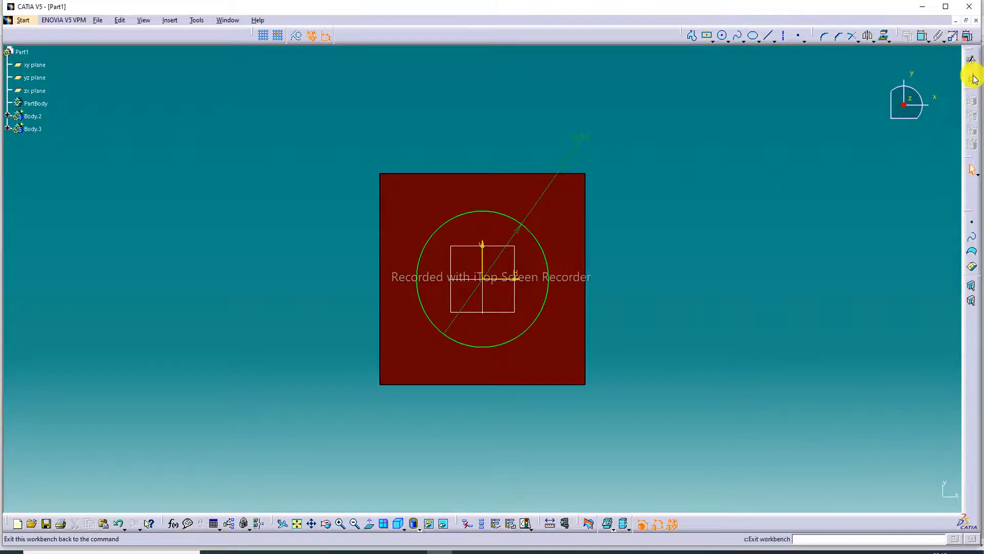
# Exit the sketch and create a pocket from the circle in Body.3 with 40 mm depth and mirrored extent.
pyautogui.click(972, 77)
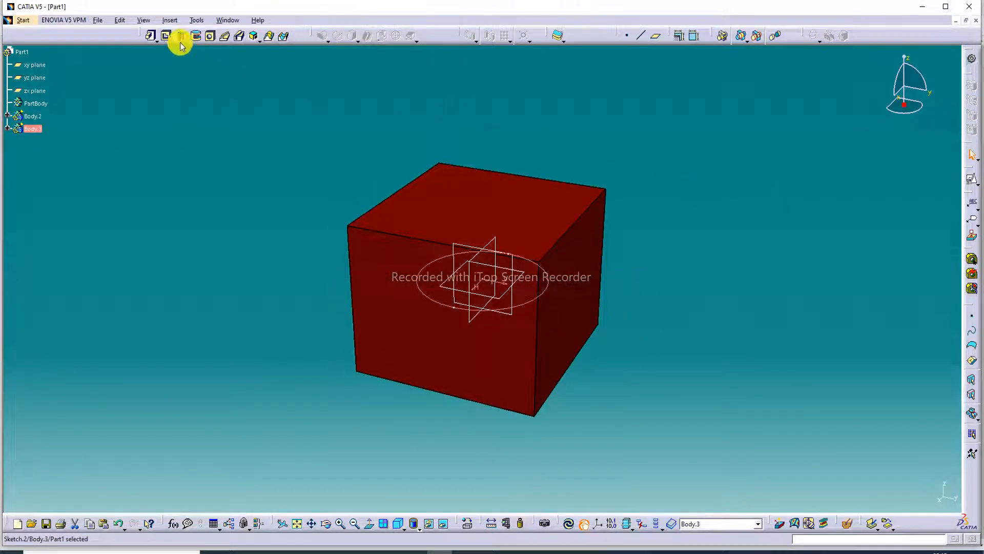
pyautogui.click(166, 36)
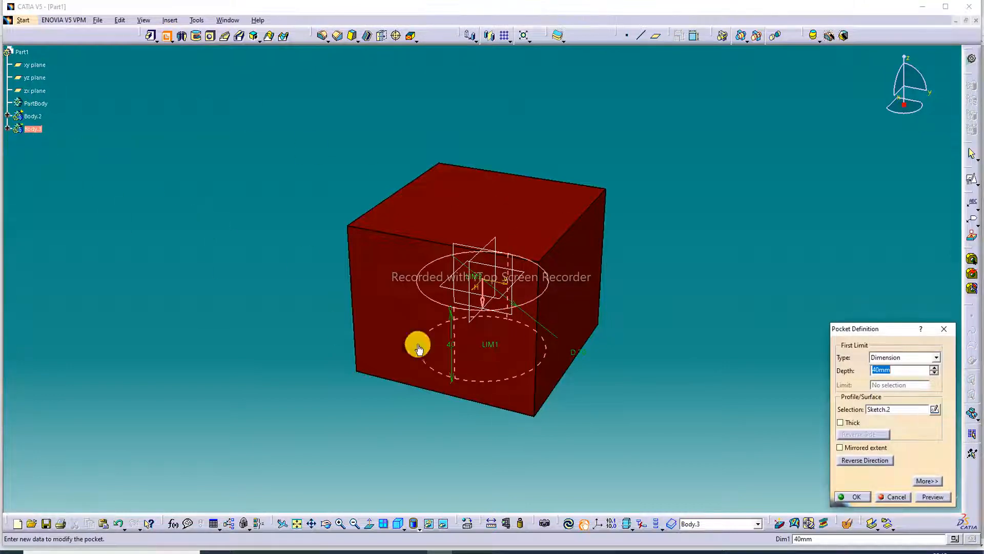
pyautogui.click(856, 449)
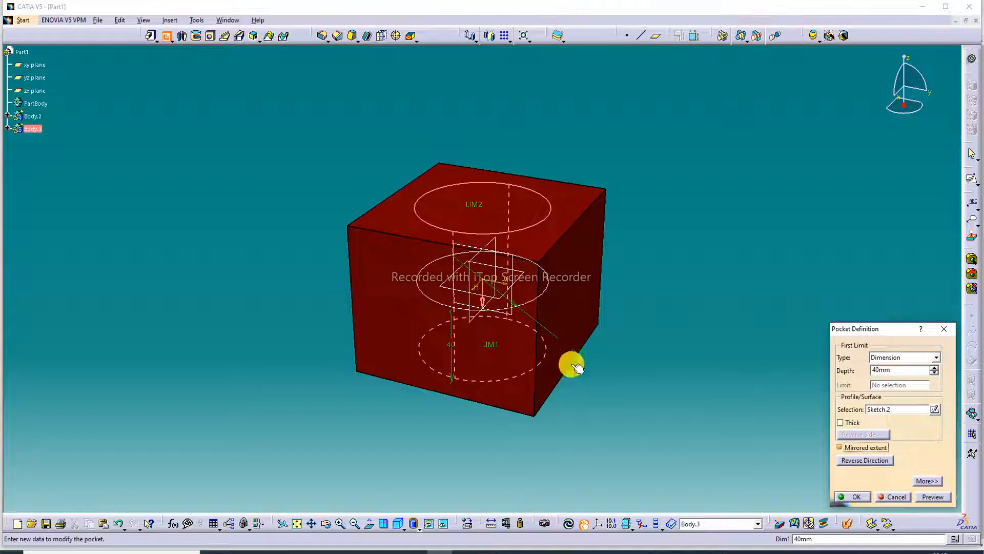
pyautogui.moveTo(629, 322); pyautogui.dragTo(559, 150, button='middle')
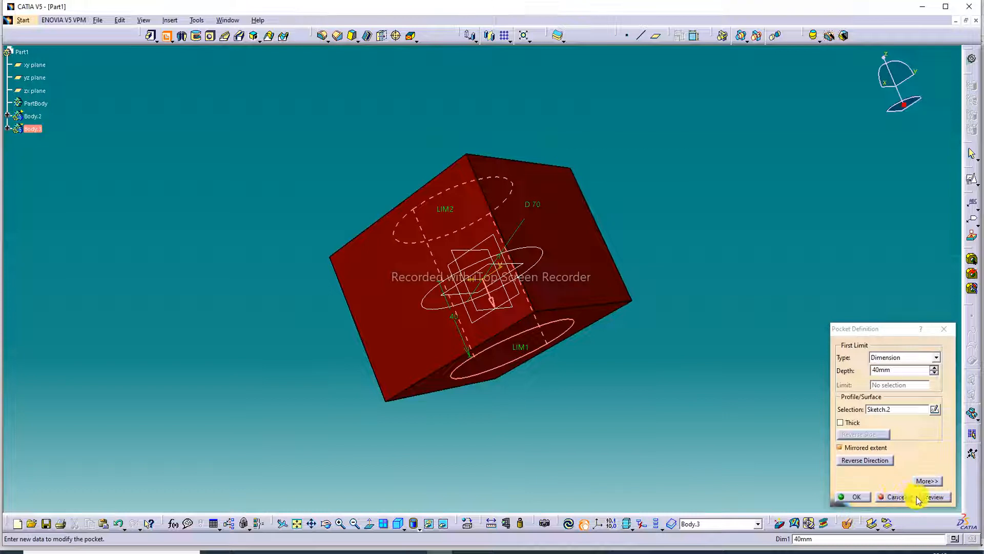
pyautogui.click(860, 499)
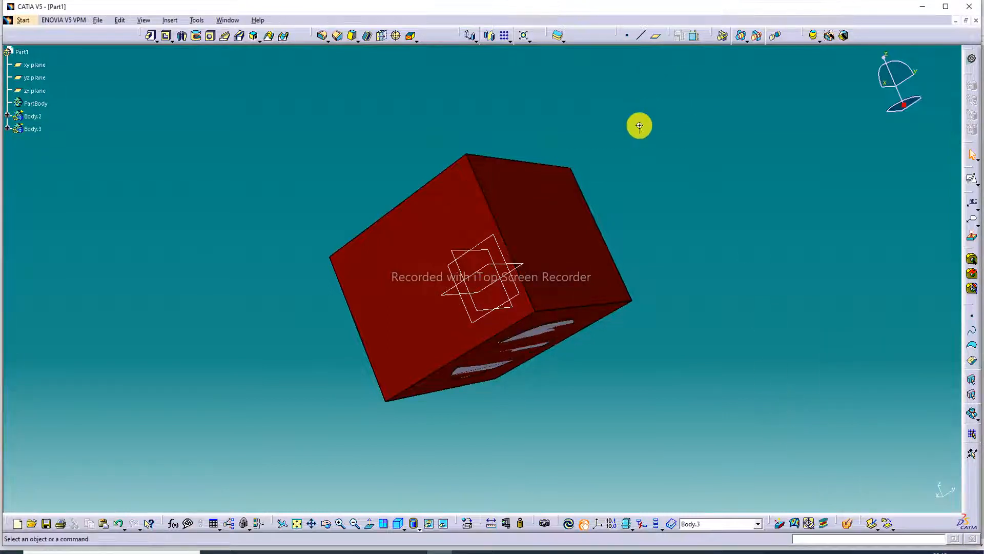
# Change the fill color of Body.3 to blue in its graphic properties.
pyautogui.moveTo(639, 126); pyautogui.dragTo(461, 257, button='middle')
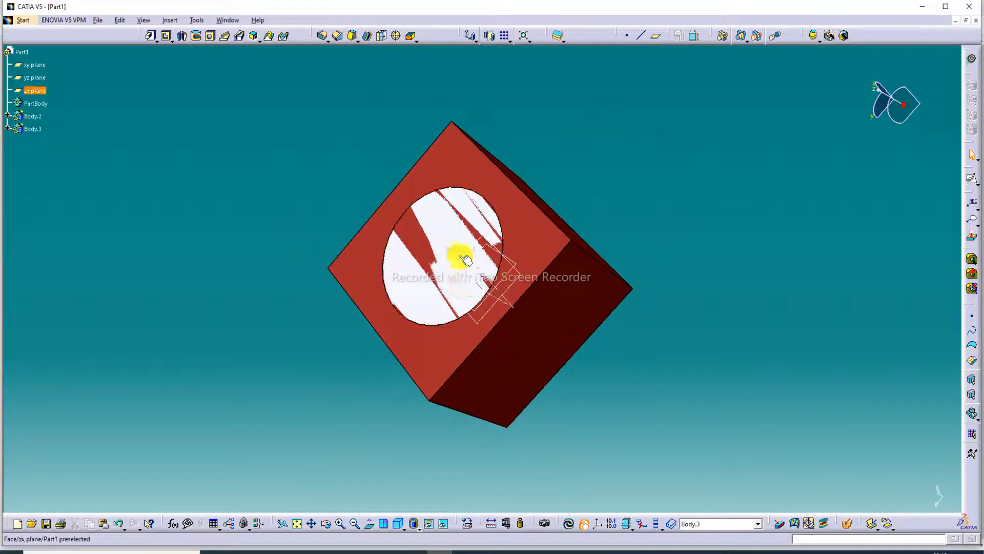
pyautogui.rightClick(31, 128)
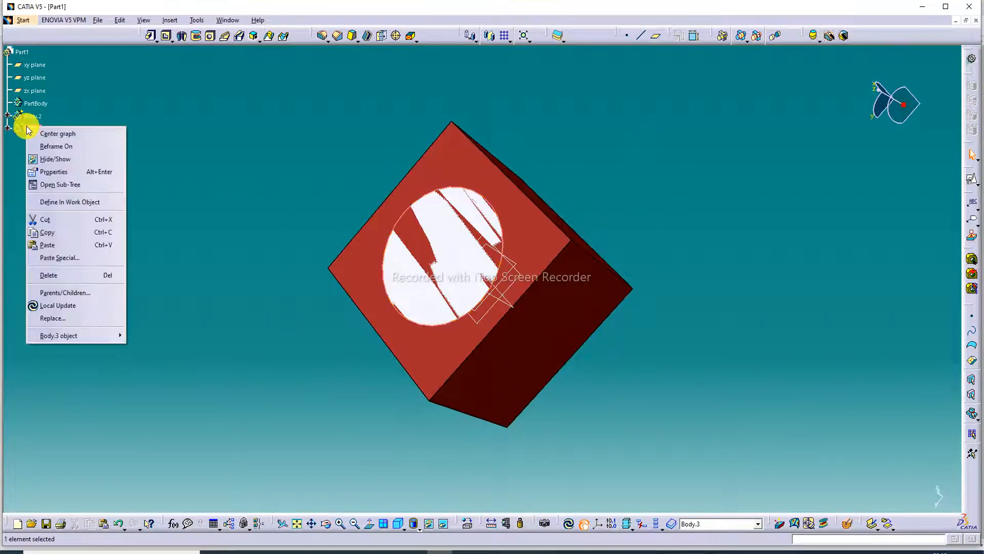
pyautogui.click(55, 173)
pyautogui.click(680, 205)
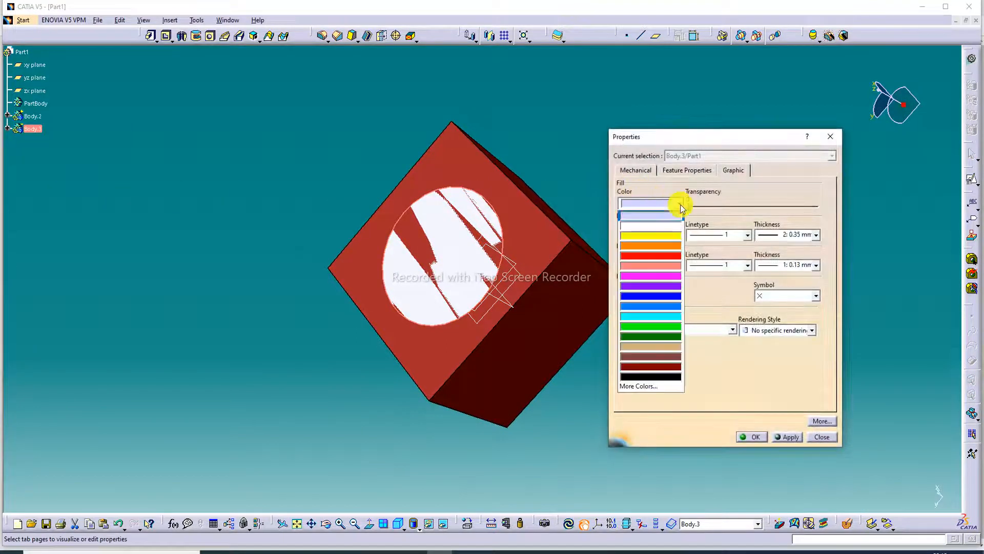
pyautogui.click(663, 296)
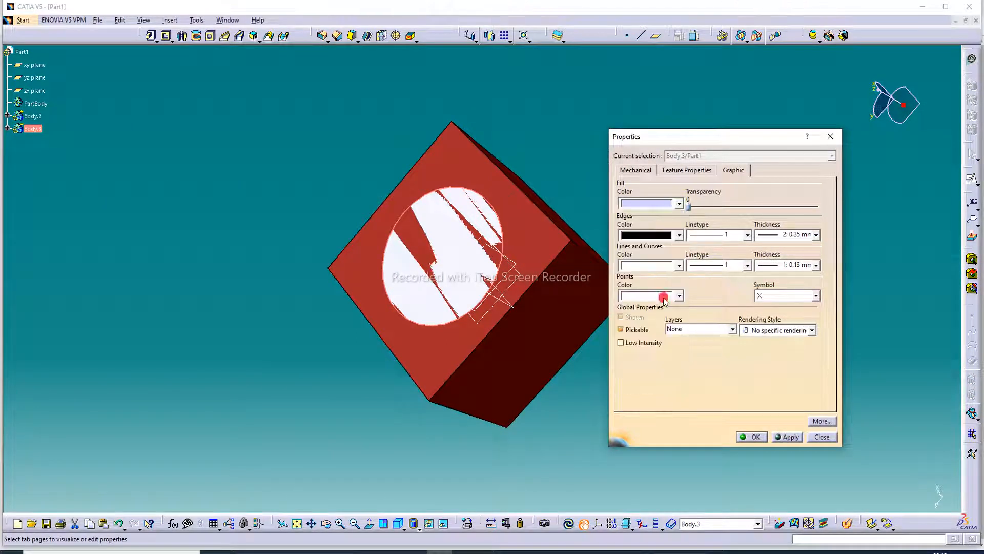
pyautogui.click(749, 436)
pyautogui.click(670, 226)
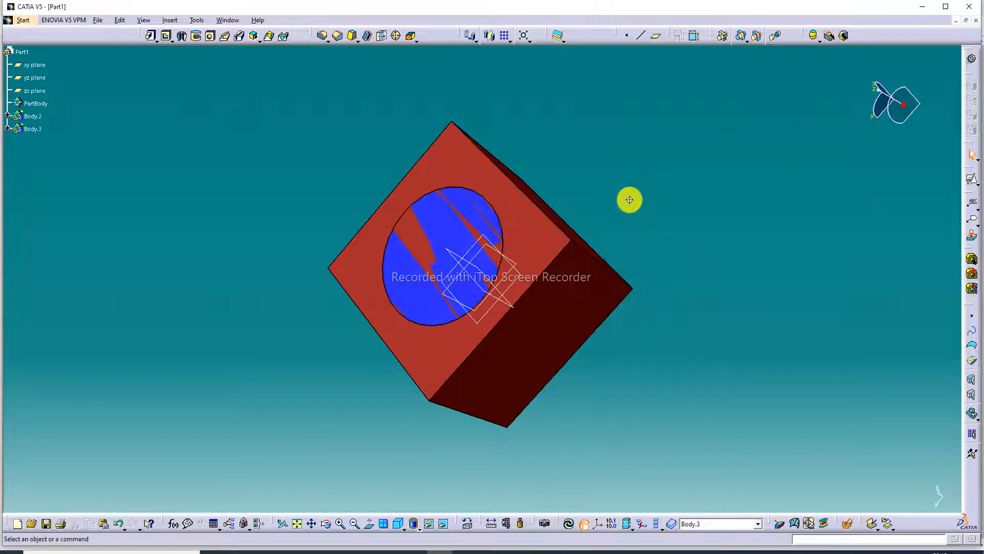
pyautogui.moveTo(629, 200); pyautogui.dragTo(345, 233, button='middle')
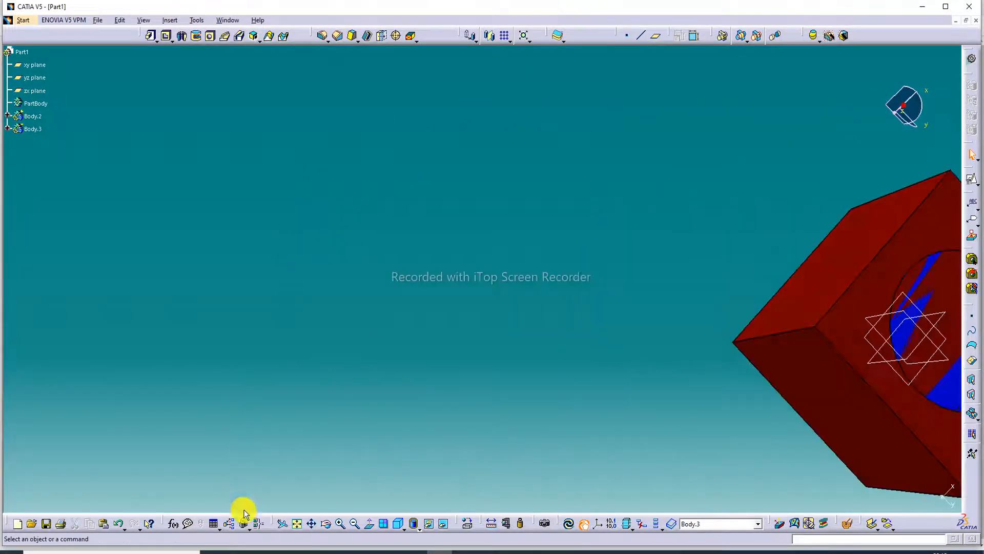
pyautogui.click(297, 523)
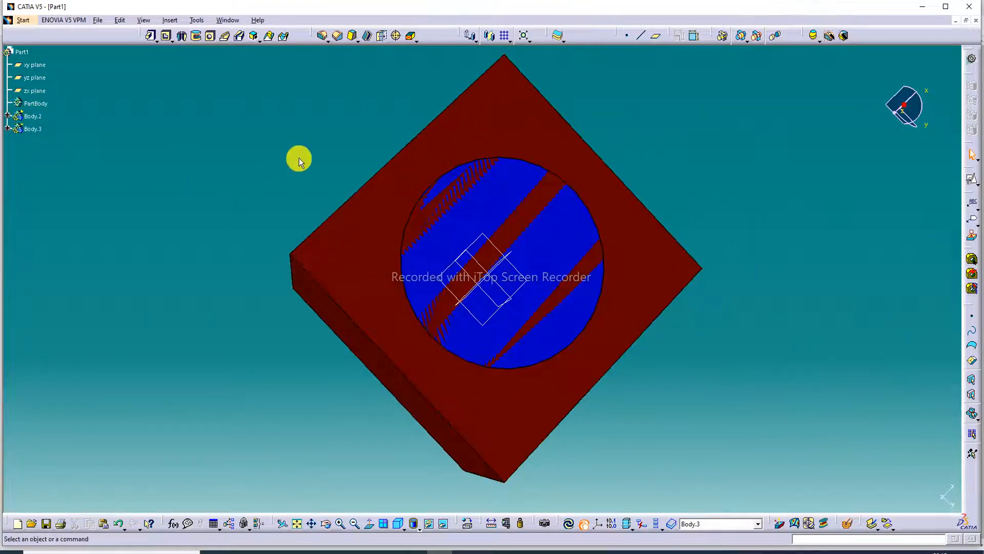
pyautogui.moveTo(300, 158); pyautogui.dragTo(273, 214, button='middle')
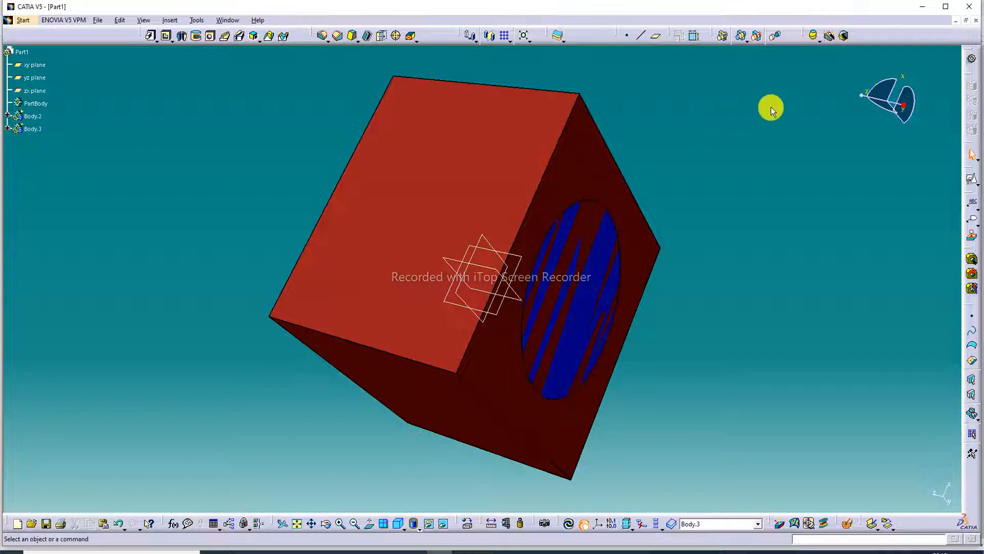
pyautogui.click(725, 41)
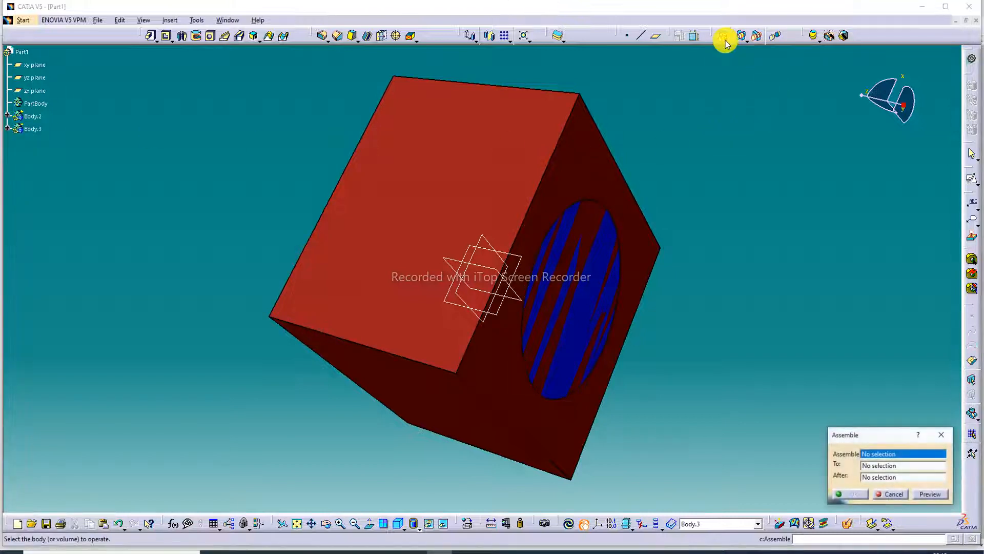
pyautogui.click(512, 175)
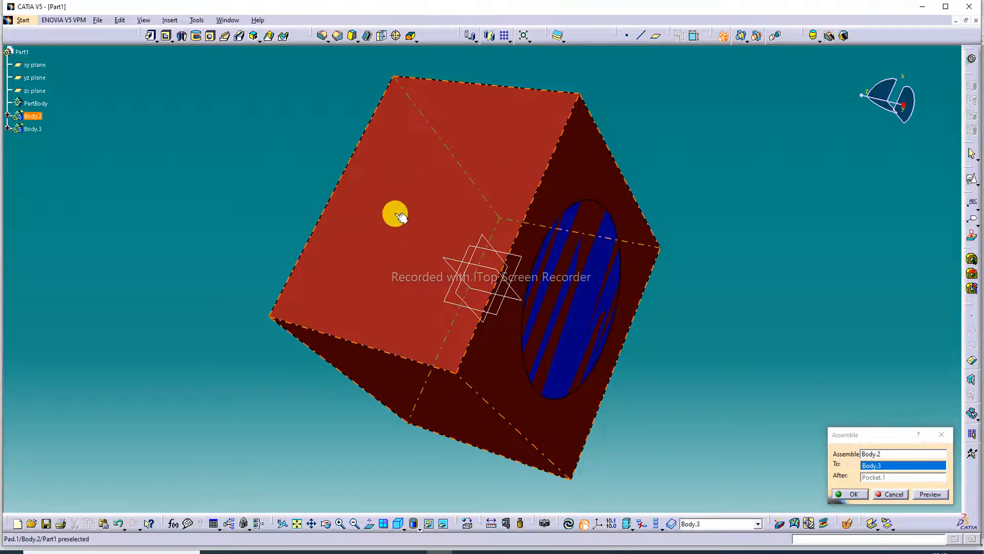
pyautogui.click(942, 435)
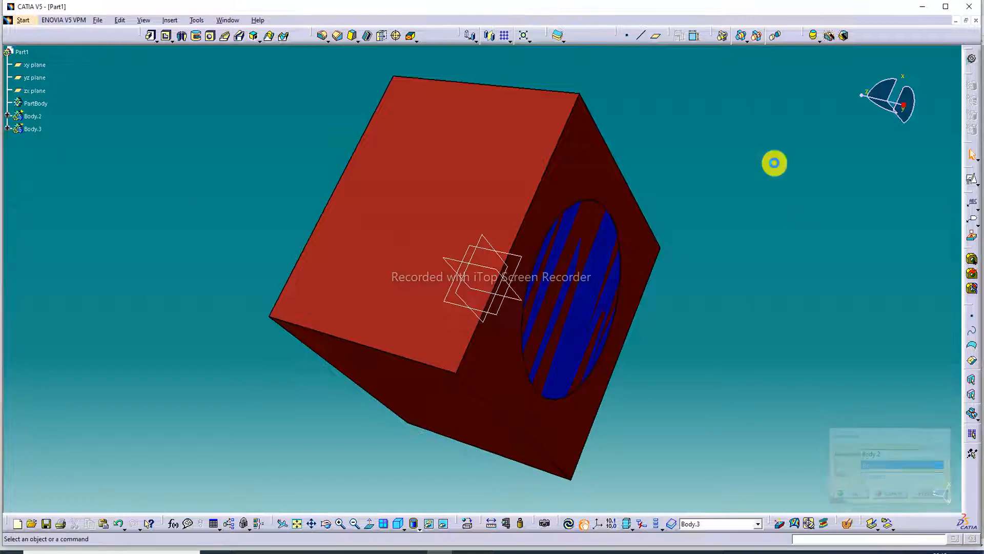
# Try to assemble Body.2 to Body.3, previewing the operation before applying it.
pyautogui.click(722, 40)
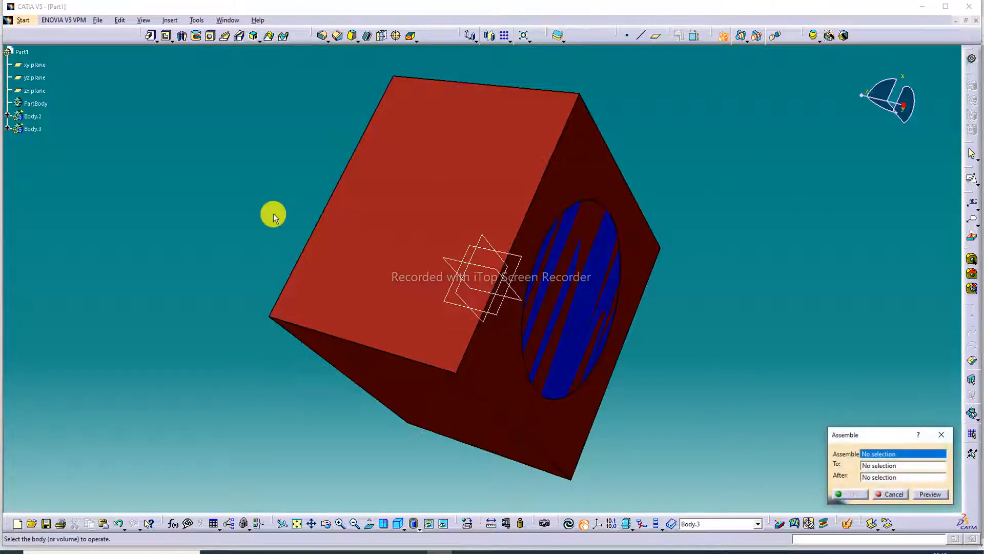
pyautogui.click(31, 118)
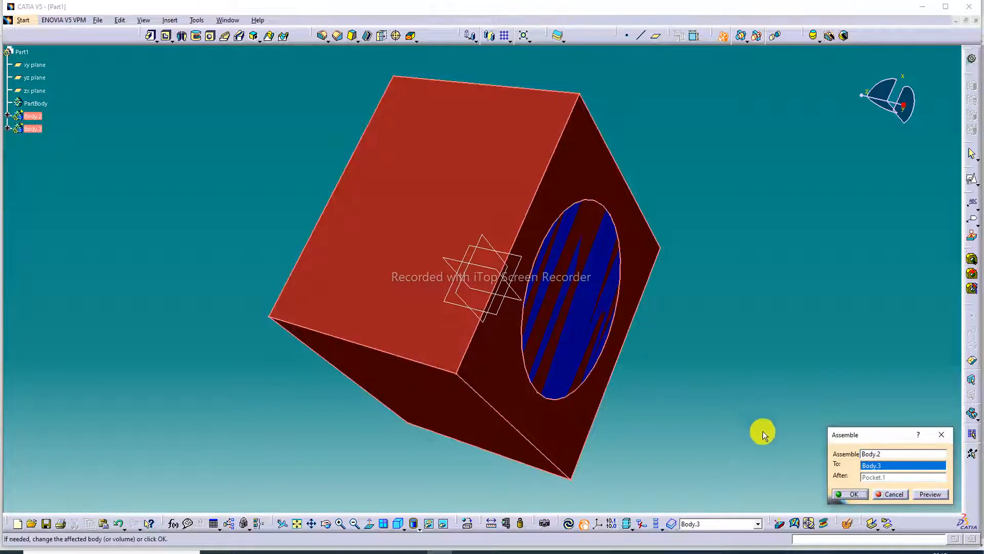
pyautogui.click(932, 495)
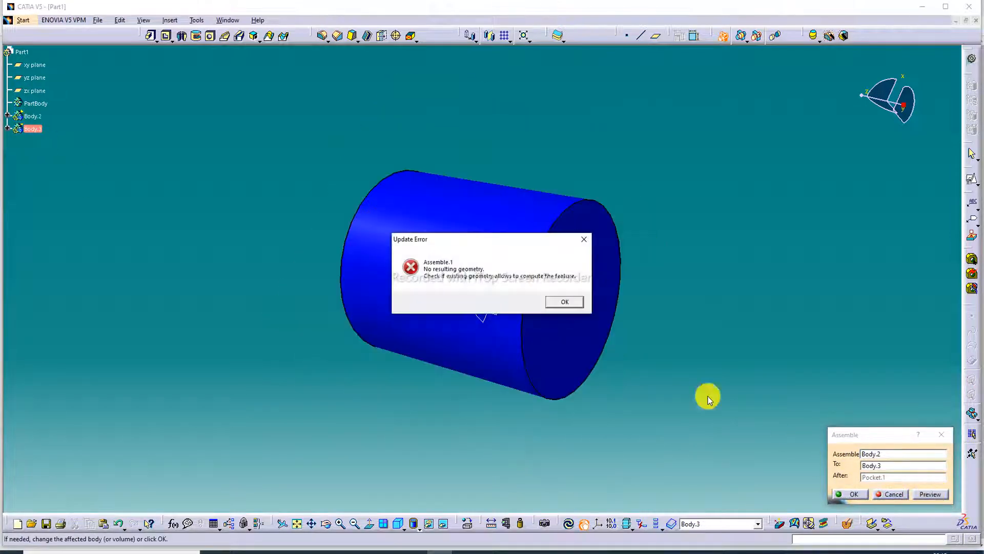
pyautogui.click(565, 303)
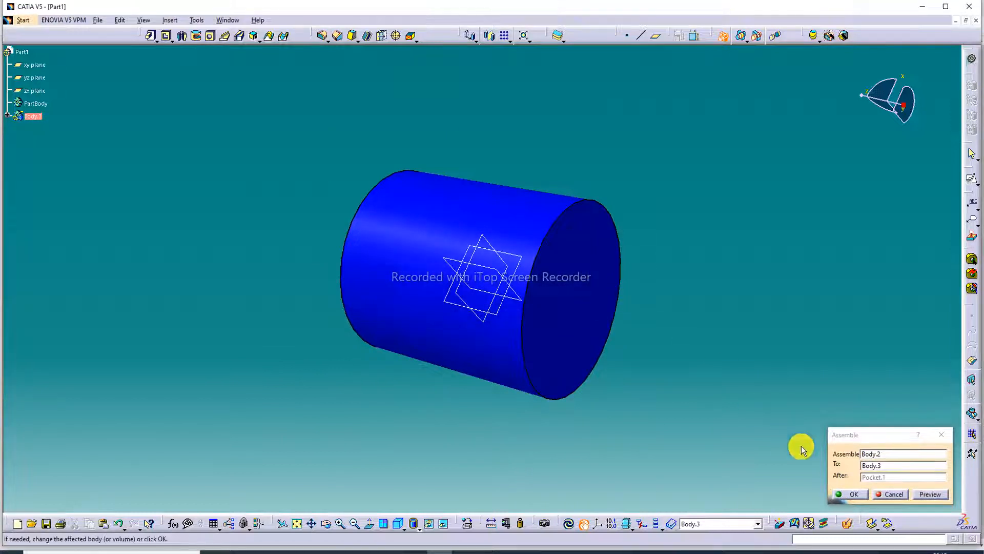
pyautogui.click(850, 493)
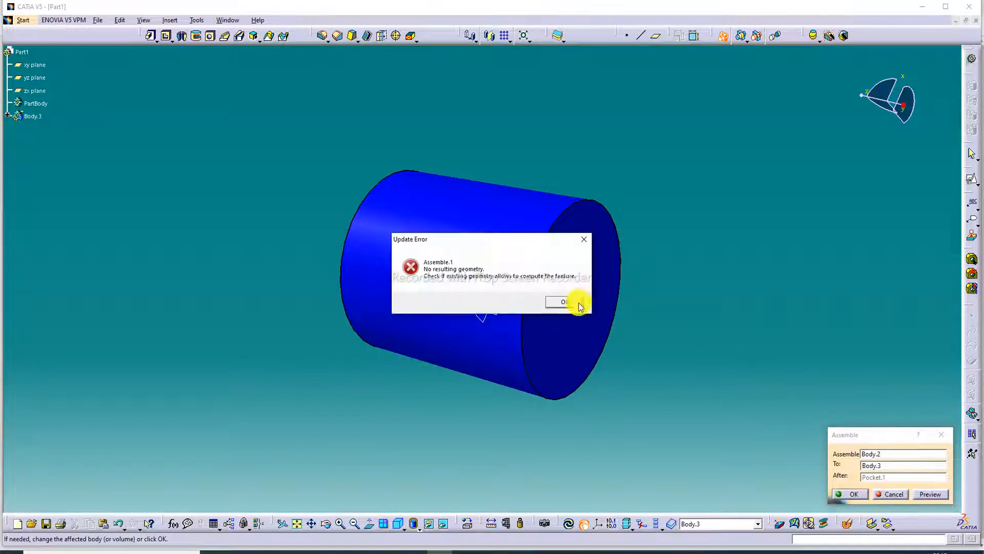
pyautogui.click(564, 302)
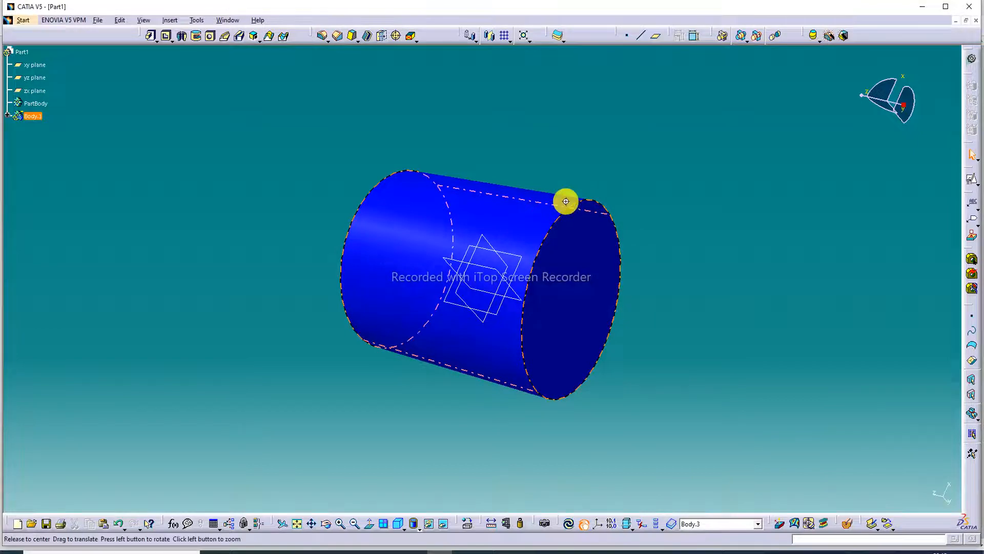
# Undo the assembly of Body.2 to Body.3 and the fill color change of Body.3.
pyautogui.moveTo(565, 201); pyautogui.dragTo(693, 225, button='middle')
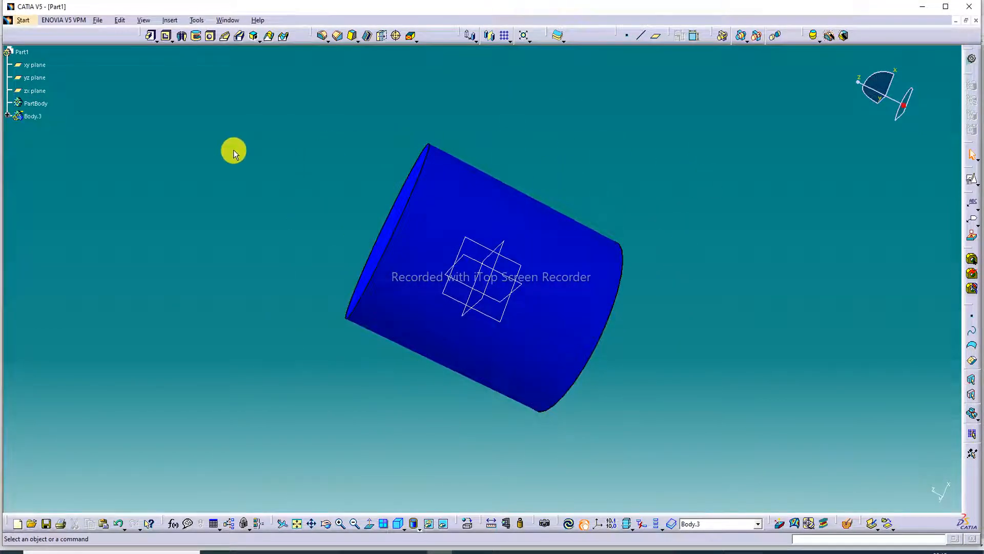
pyautogui.click(119, 523)
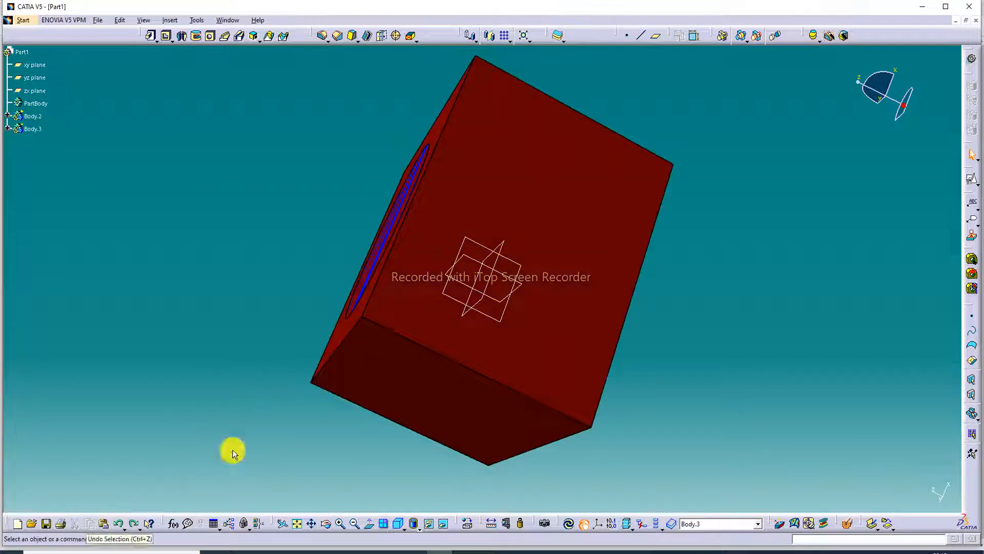
pyautogui.click(119, 524)
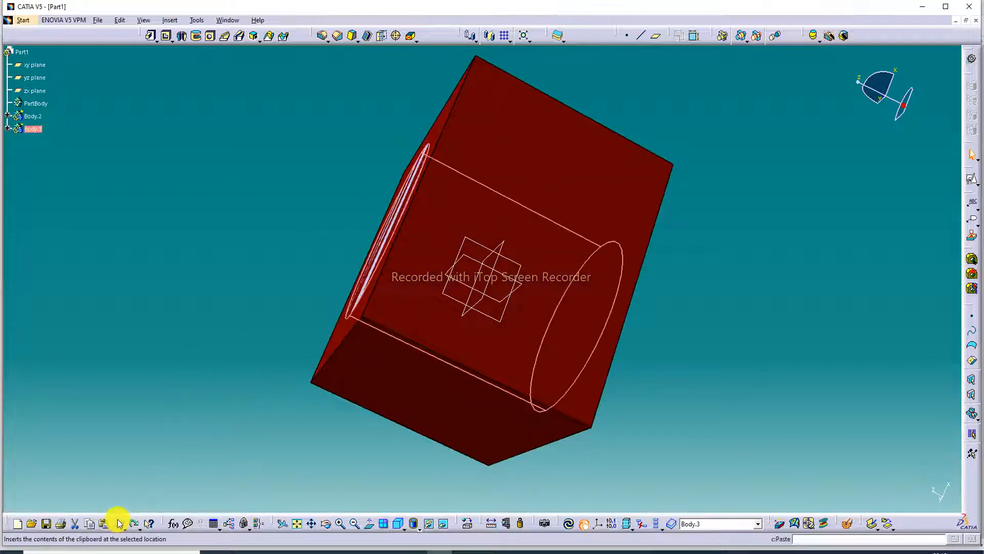
pyautogui.click(252, 146)
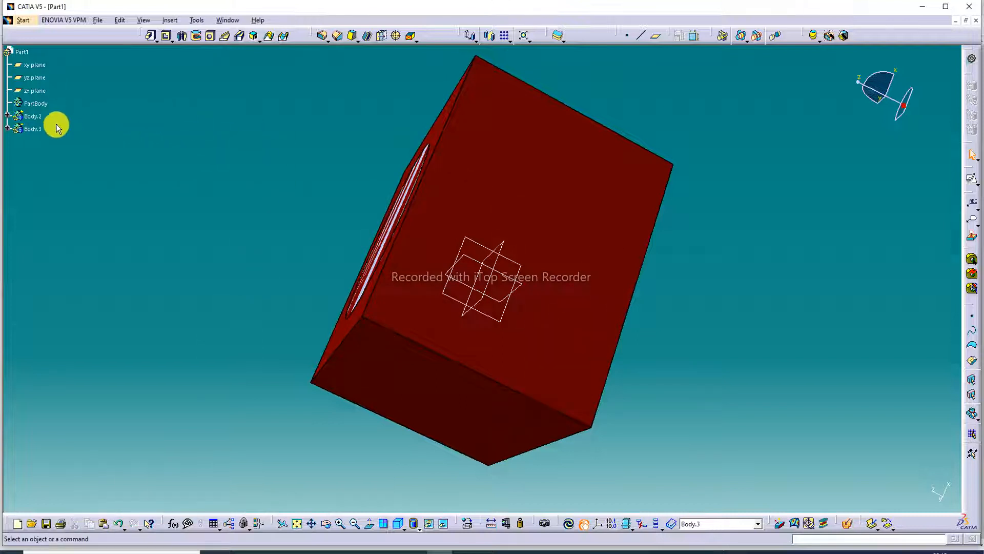
# Assemble Body.3 to Body.2, previewing the operation before applying it, and inspect the circular cut in the block.
pyautogui.click(723, 37)
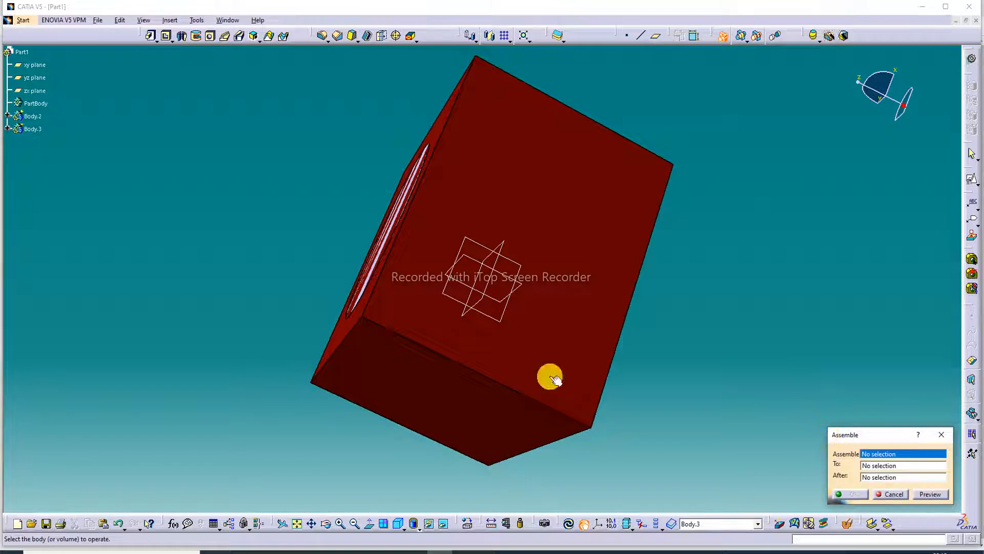
pyautogui.click(33, 128)
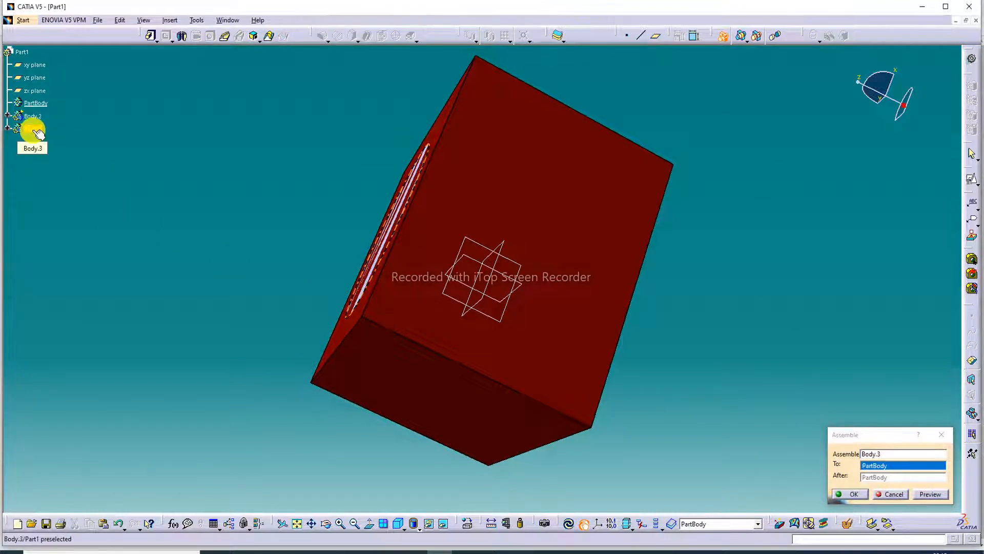
pyautogui.click(32, 116)
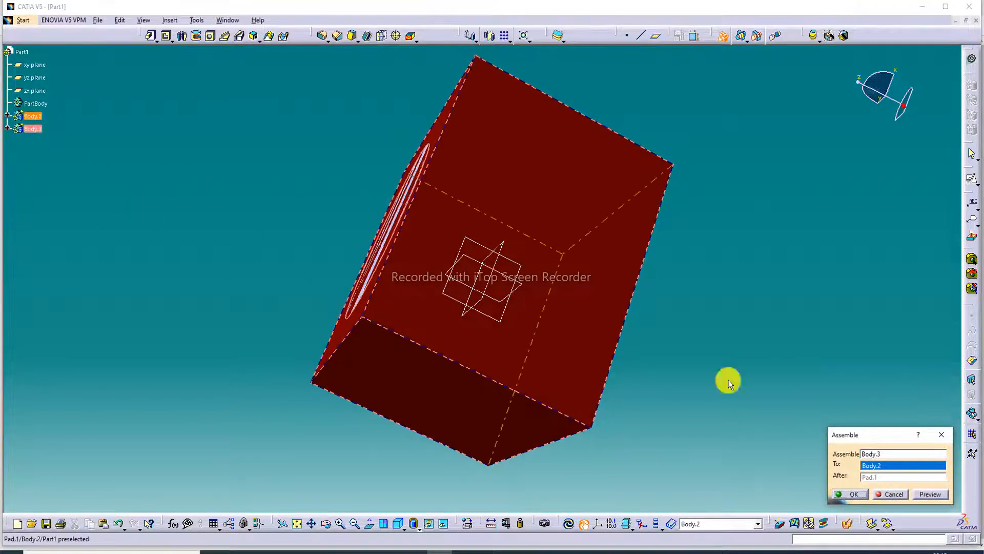
pyautogui.click(929, 495)
pyautogui.click(856, 495)
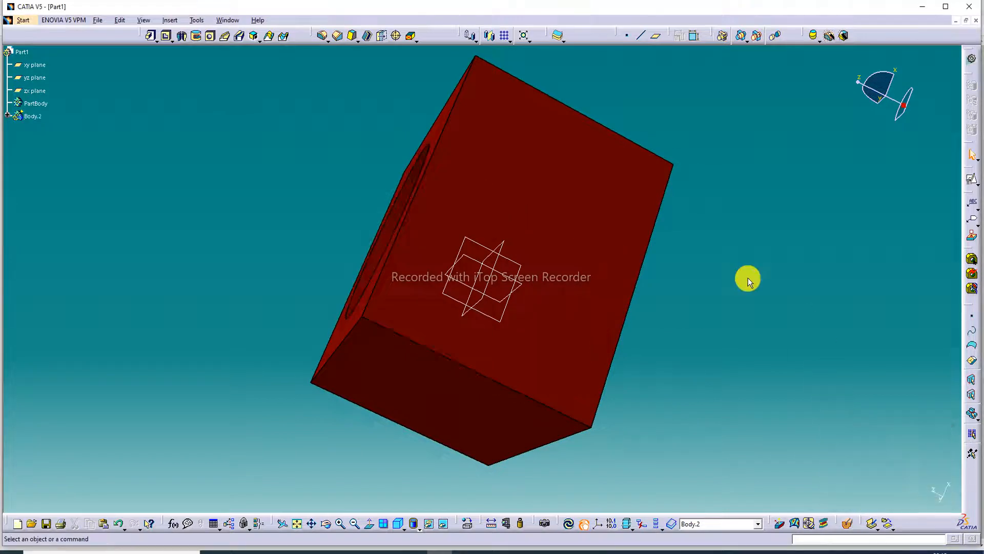
pyautogui.moveTo(319, 173); pyautogui.dragTo(256, 307, button='middle')
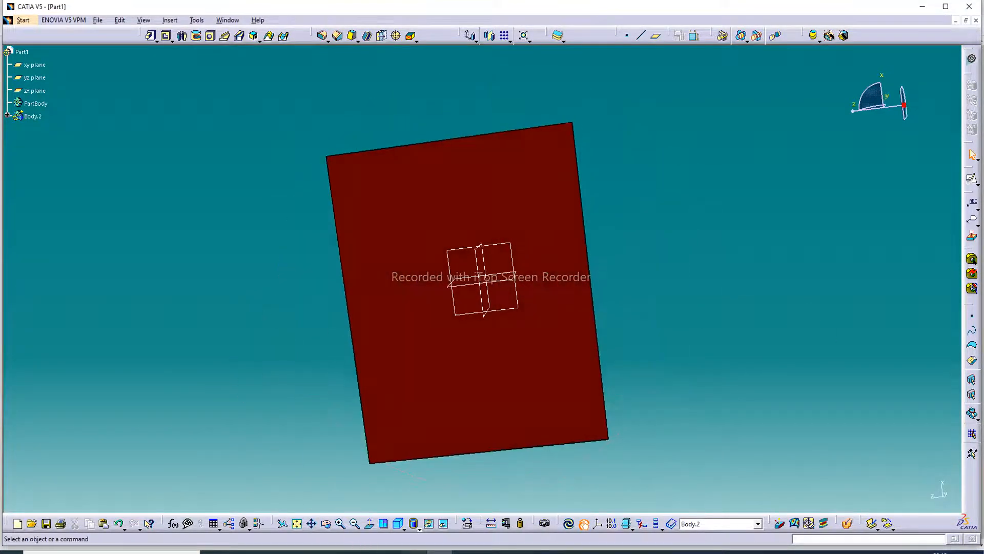
pyautogui.click(413, 552)
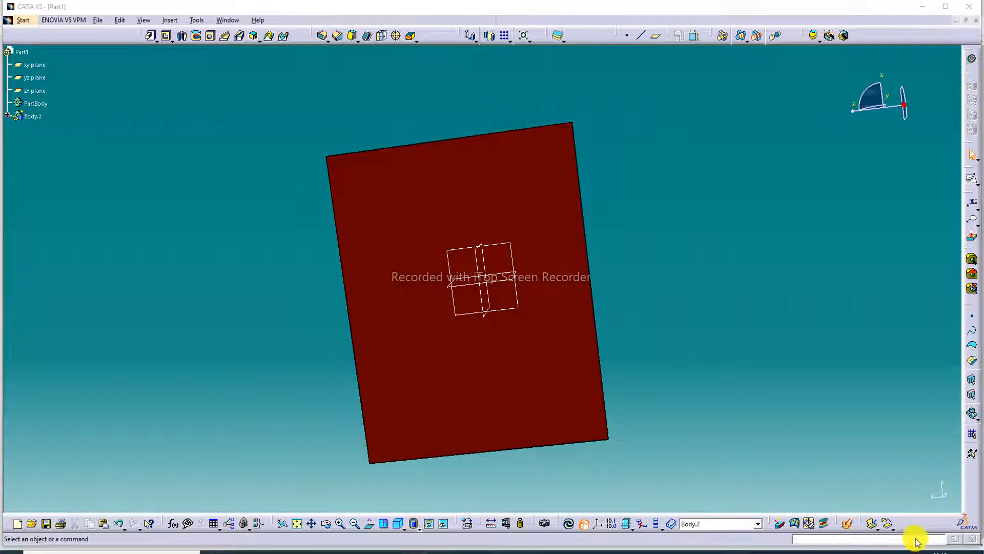
pyautogui.click(781, 343)
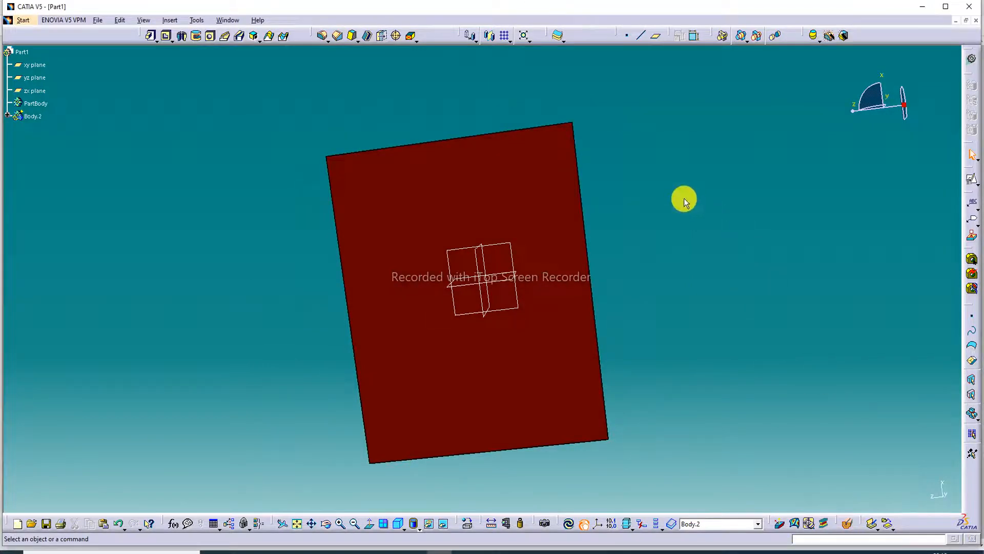
pyautogui.moveTo(674, 211); pyautogui.dragTo(477, 308, button='middle')
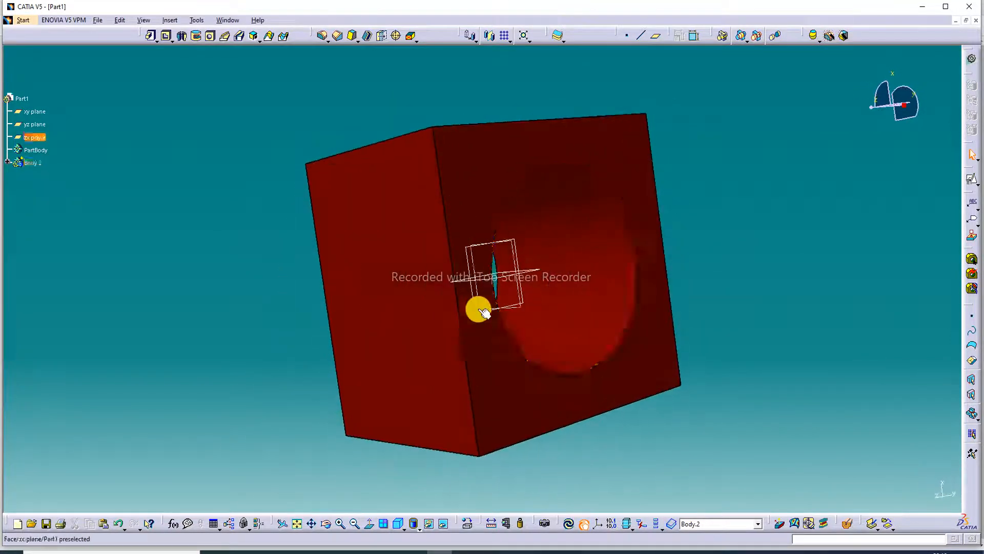
# Undo the assembly of Body.3 to Body.2 along with the pocket and circle sketch in Body.3.
pyautogui.click(119, 524)
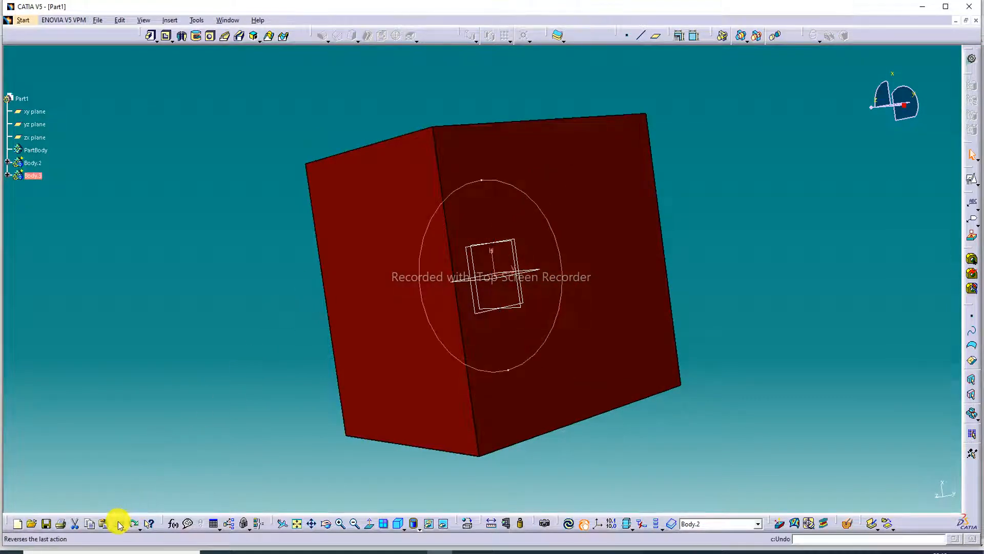
pyautogui.click(120, 523)
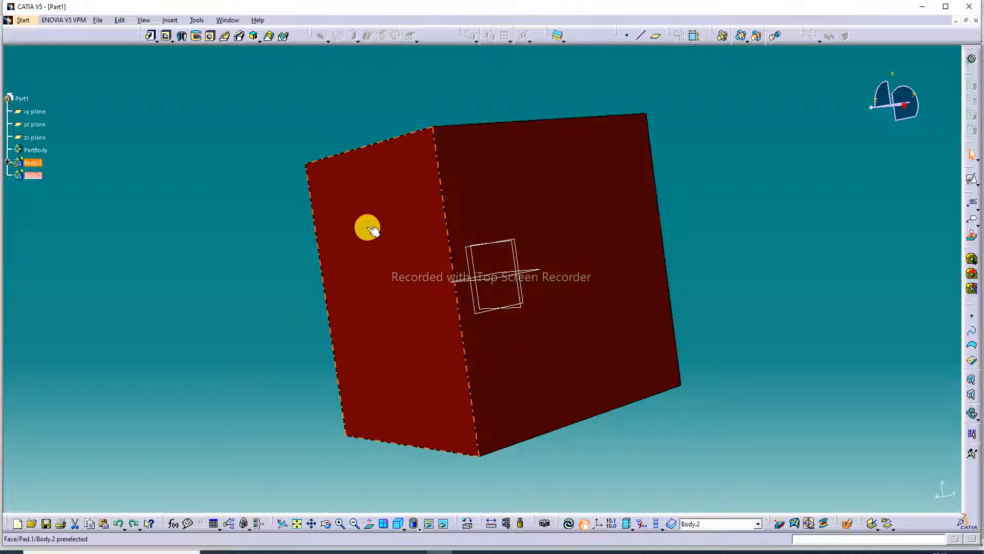
pyautogui.click(32, 175)
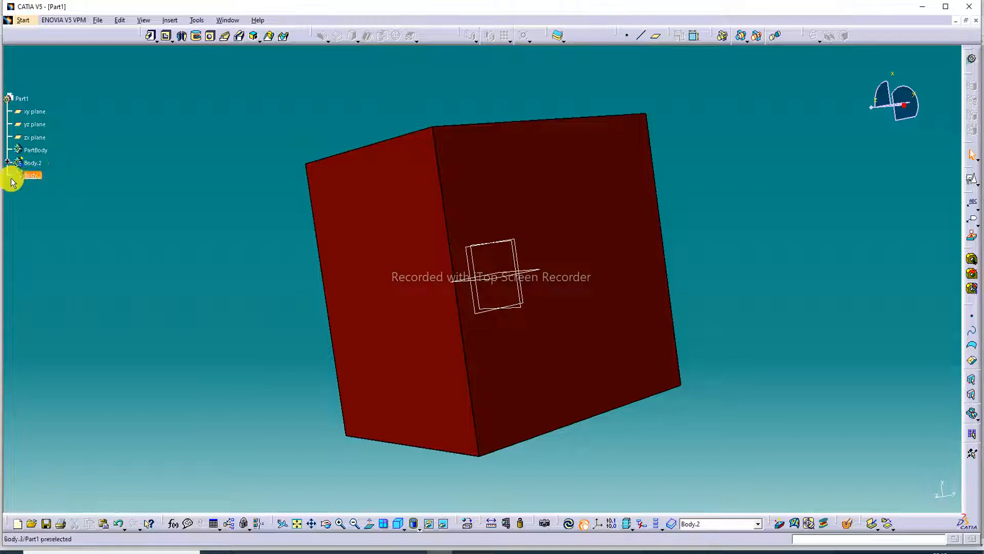
pyautogui.click(31, 162)
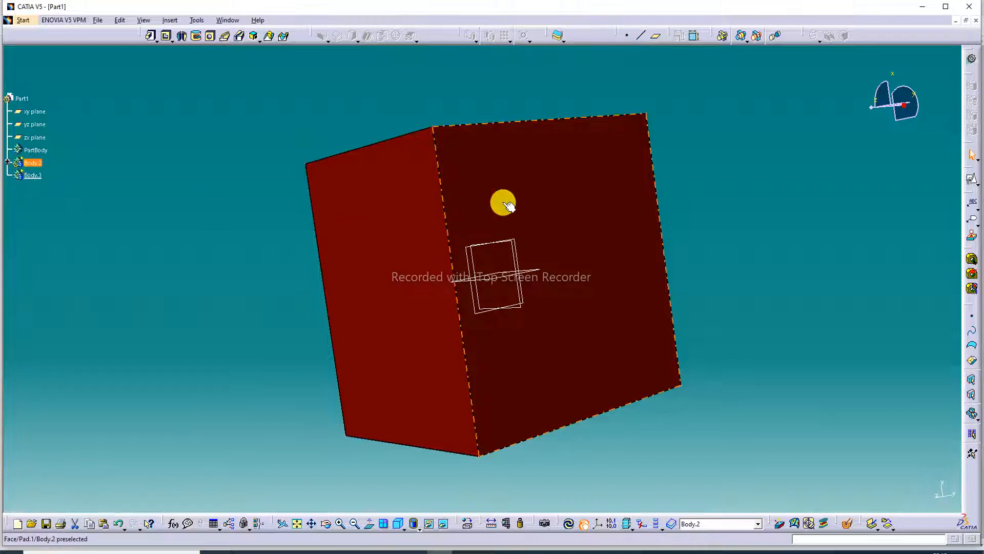
pyautogui.click(408, 218)
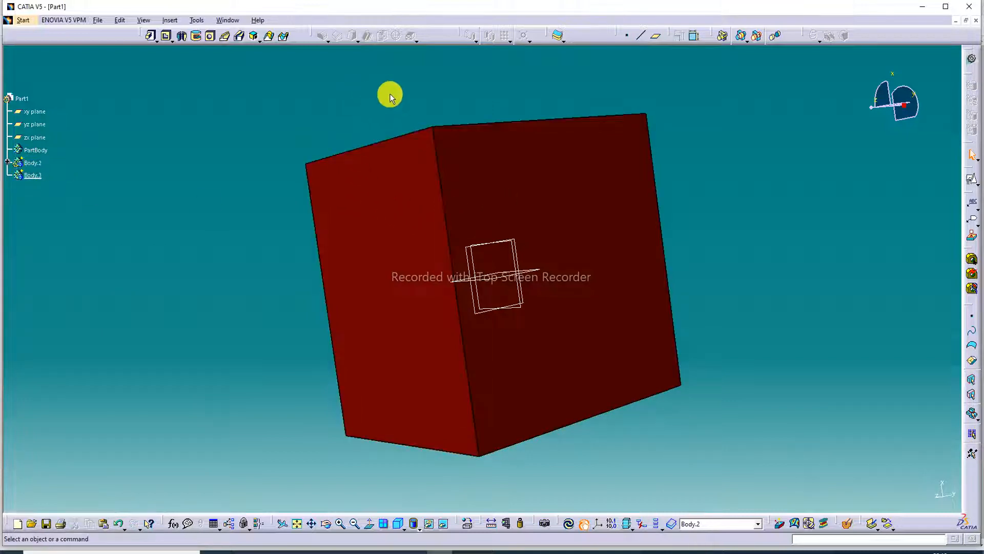
pyautogui.moveTo(388, 95); pyautogui.dragTo(408, 217, button='middle')
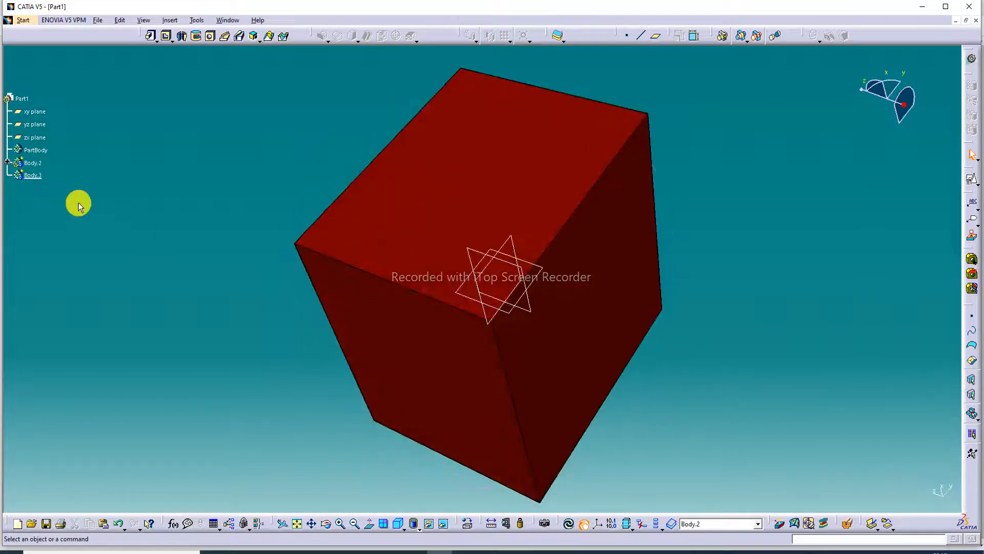
# Define Body.3 as the in-work object and open a positioned sketch on the xy plane.
pyautogui.rightClick(42, 180)
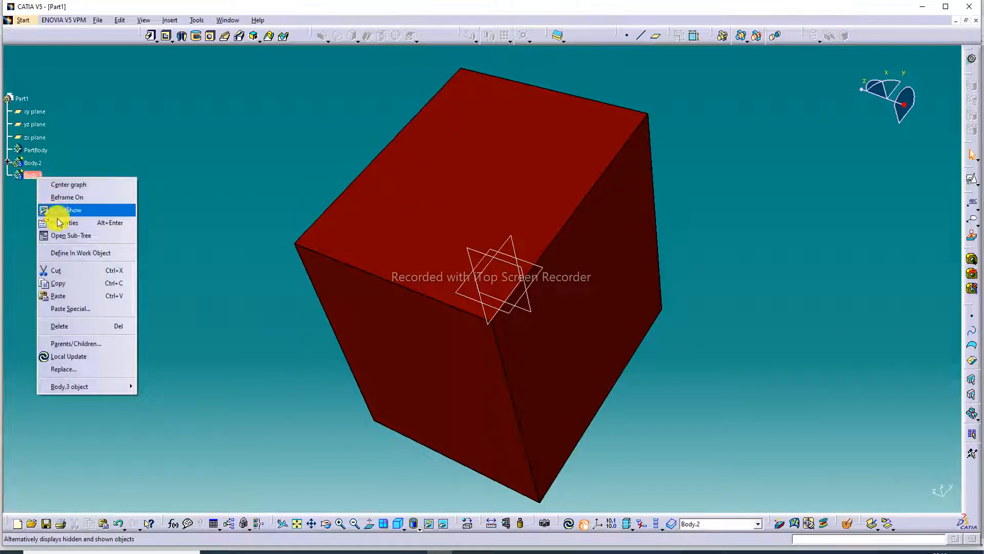
pyautogui.click(69, 253)
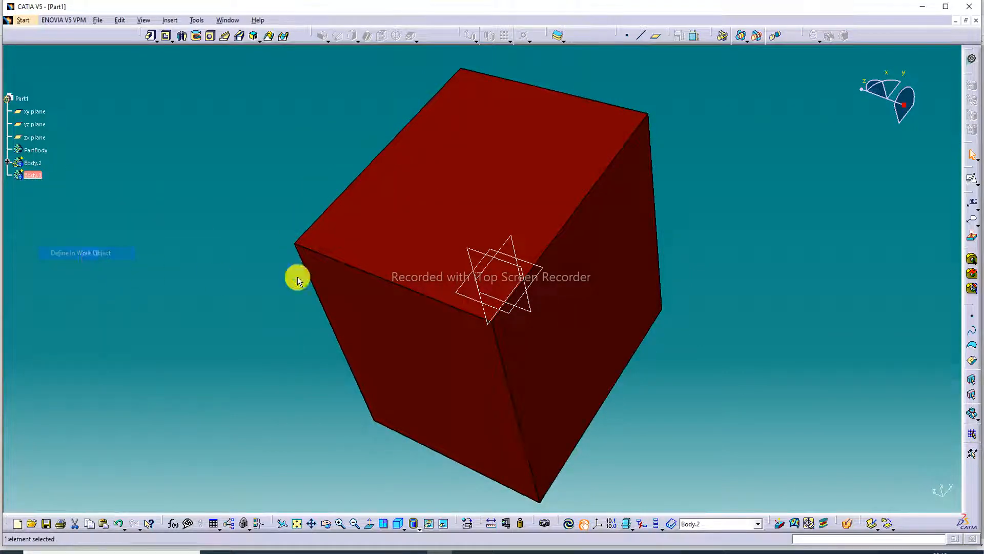
pyautogui.click(972, 181)
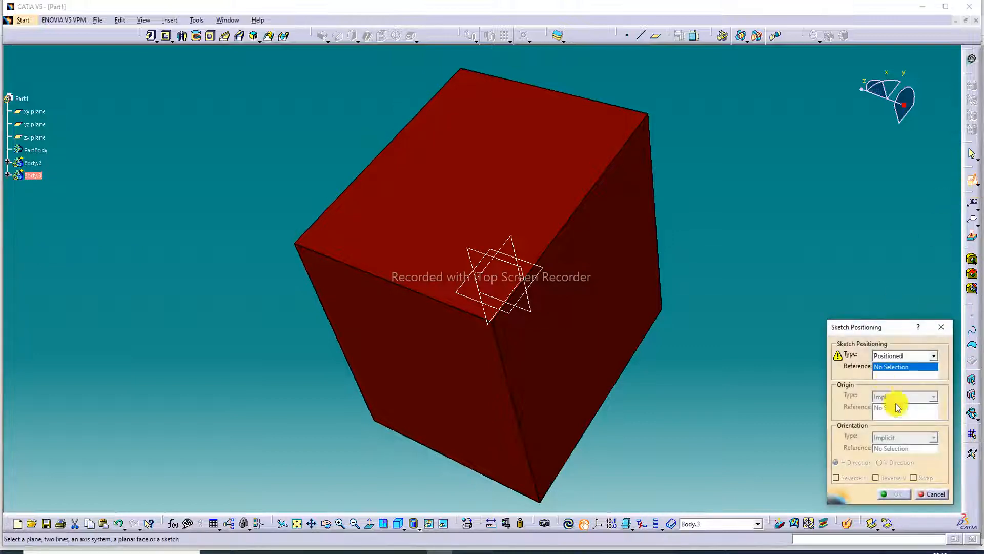
pyautogui.click(37, 112)
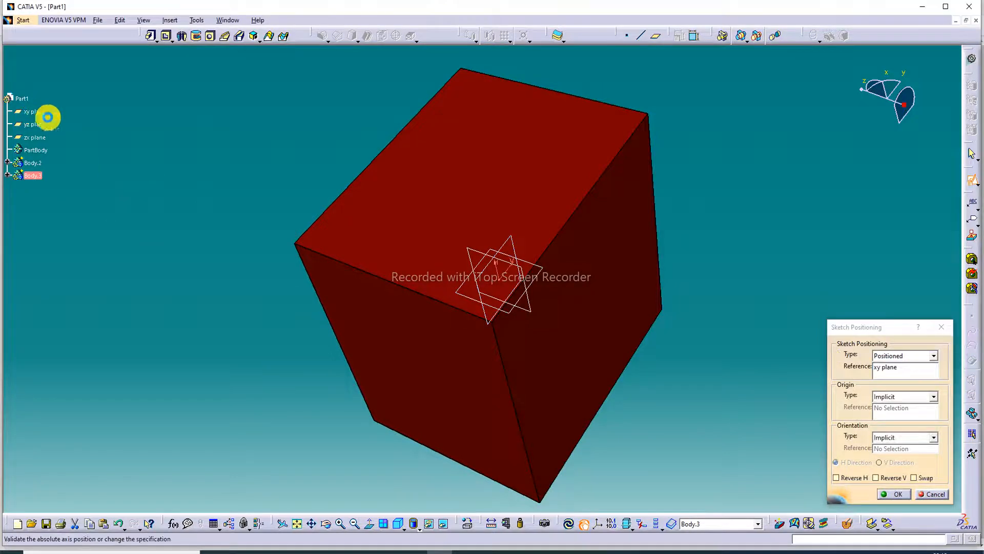
pyautogui.click(894, 493)
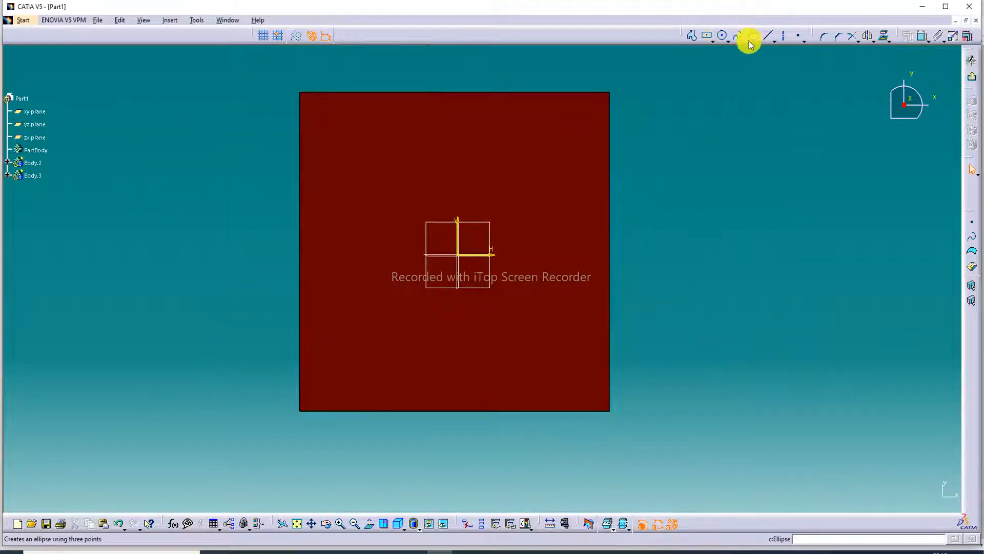
pyautogui.click(723, 36)
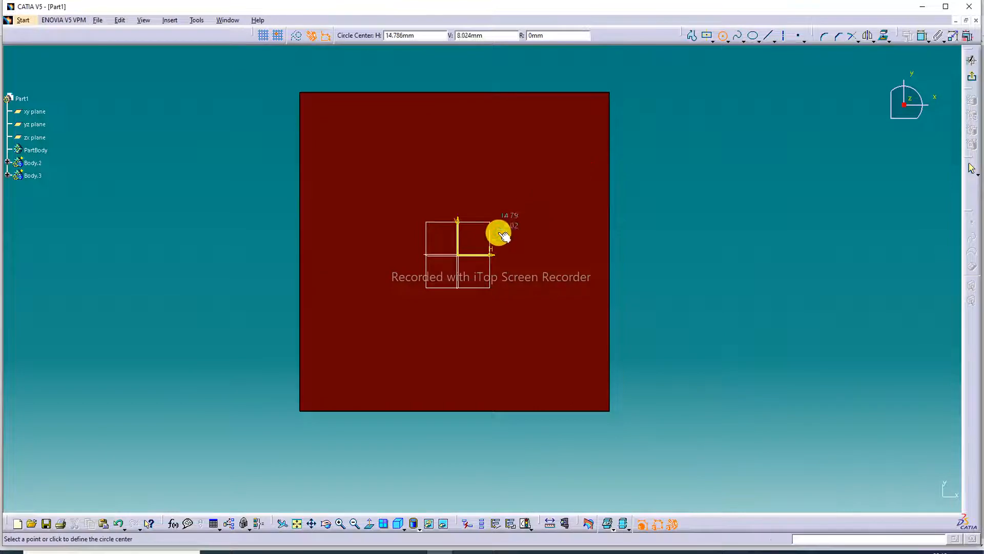
pyautogui.click(459, 256)
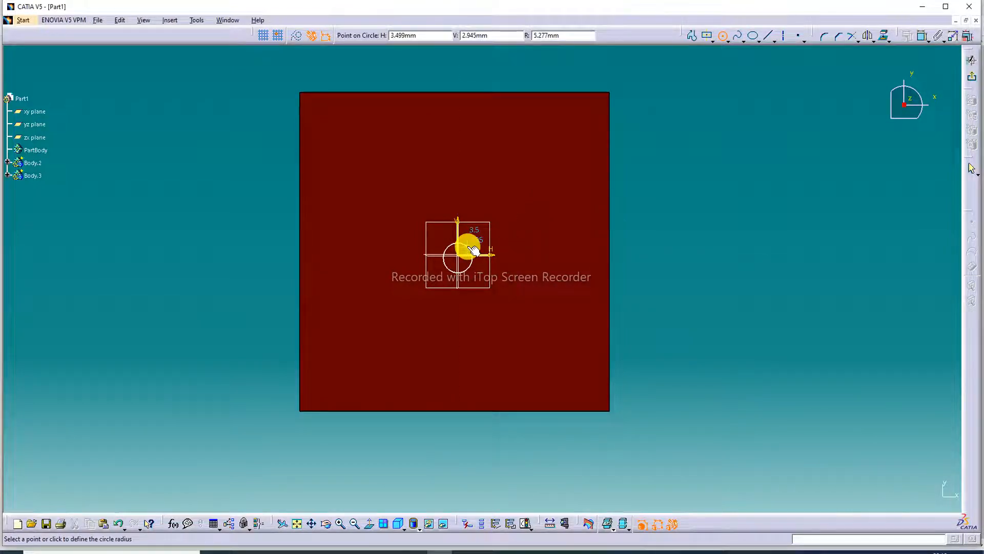
pyautogui.press('Escape')
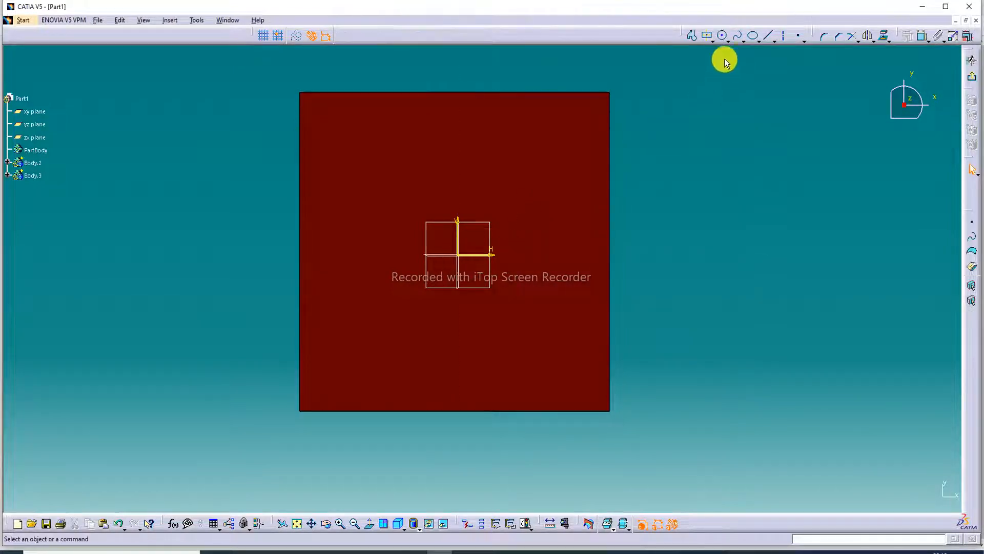
# Sketch a circle of about 34 mm radius centered on the sketch origin and exit the sketch.
pyautogui.click(723, 36)
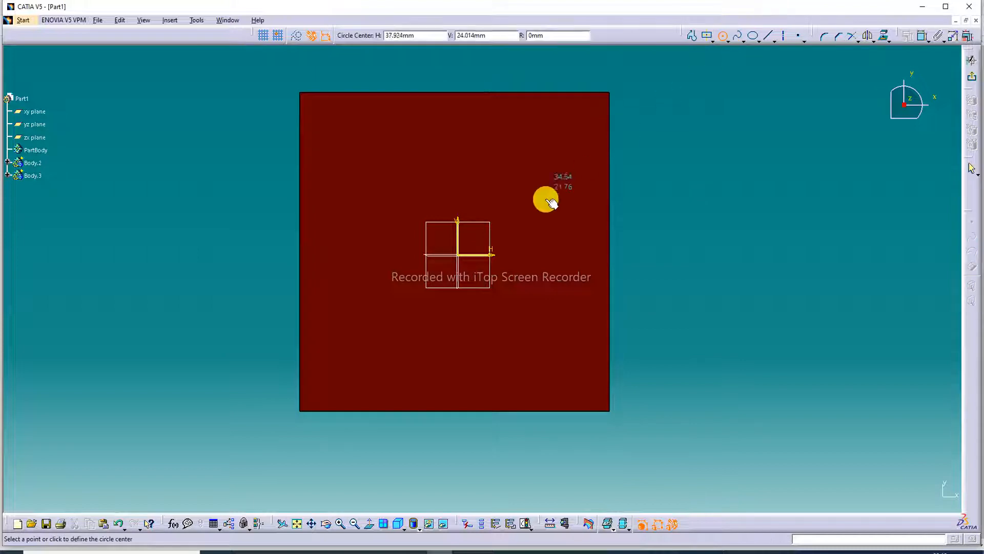
pyautogui.click(459, 256)
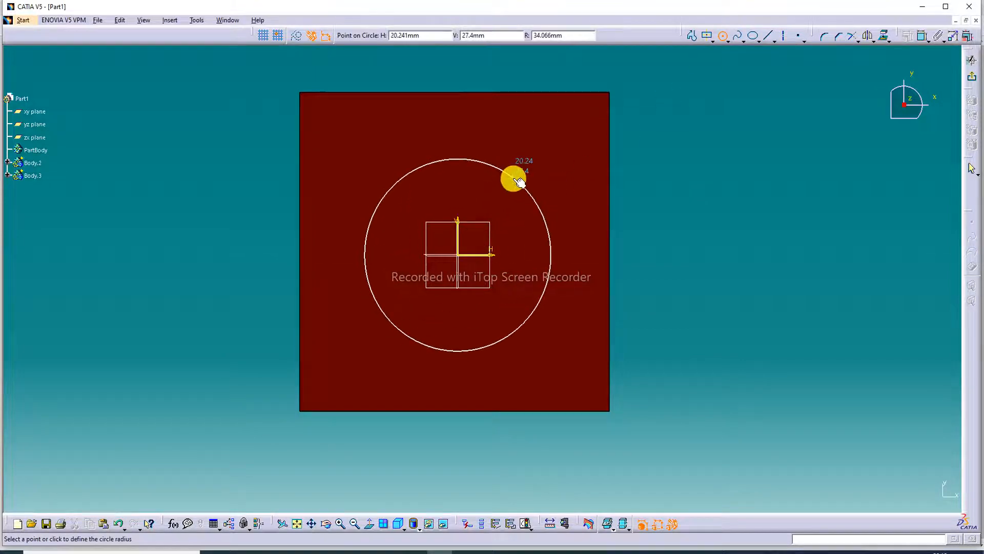
pyautogui.click(512, 178)
pyautogui.click(971, 60)
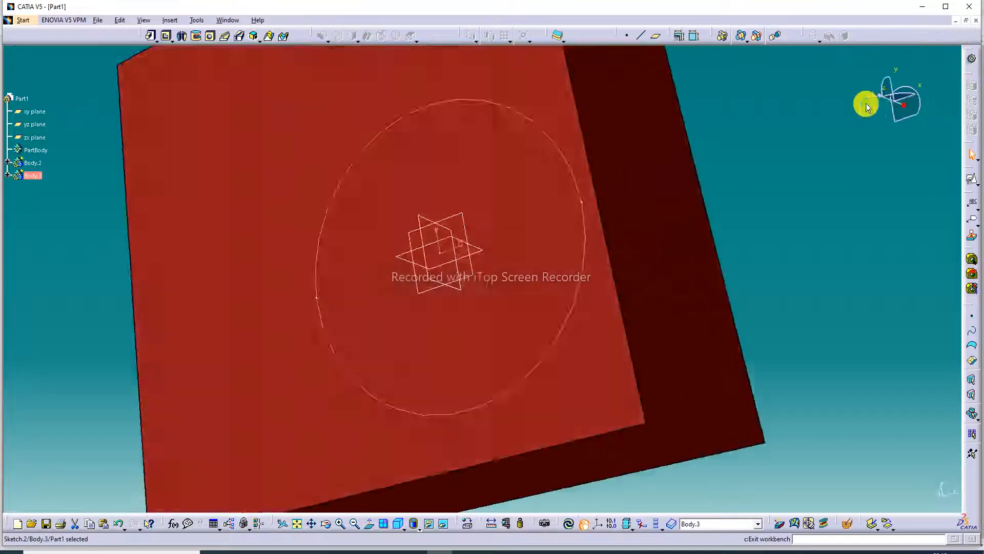
# Pad the circle in Body.3 with mirrored extent, making it long enough to protrude from both sides of the block.
pyautogui.click(151, 35)
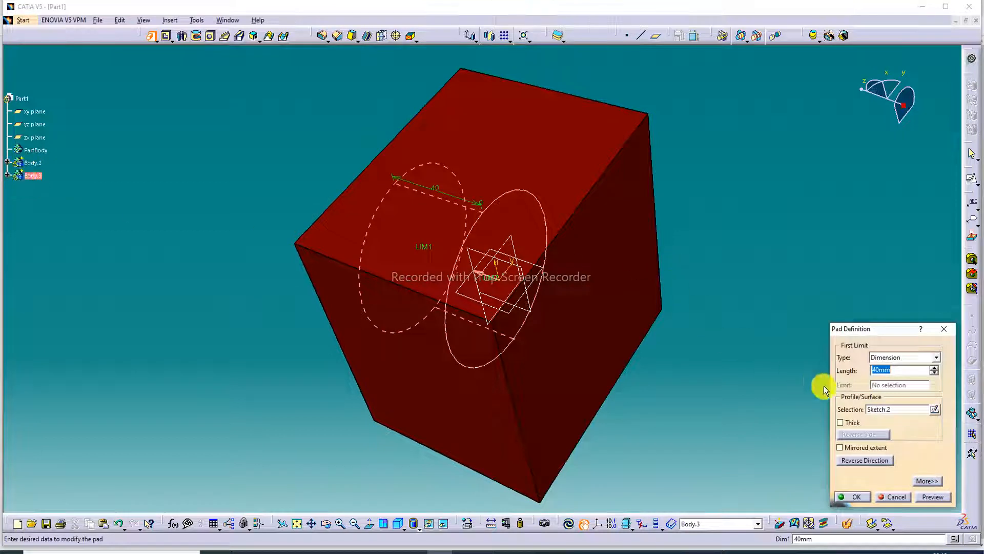
pyautogui.click(859, 446)
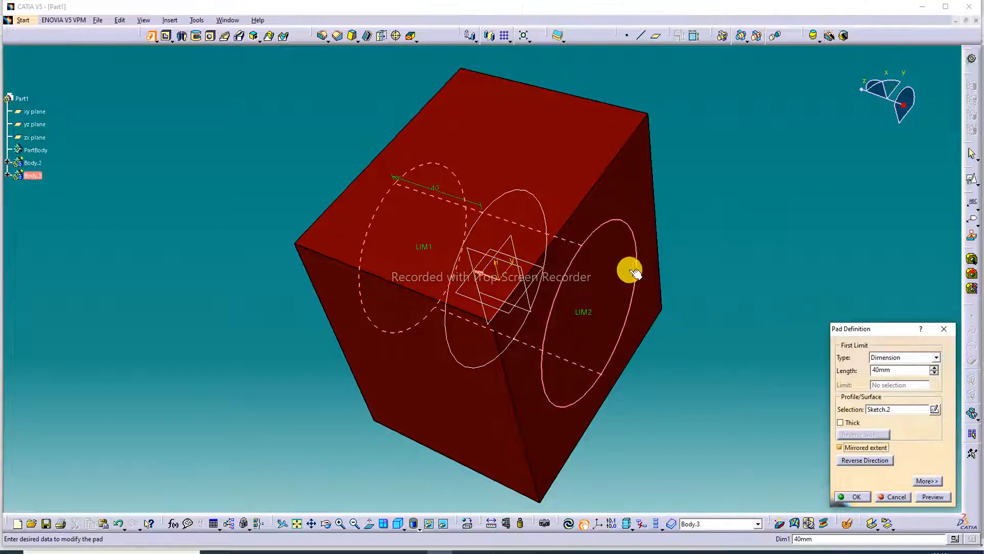
pyautogui.moveTo(584, 283); pyautogui.dragTo(656, 337, button='middle')
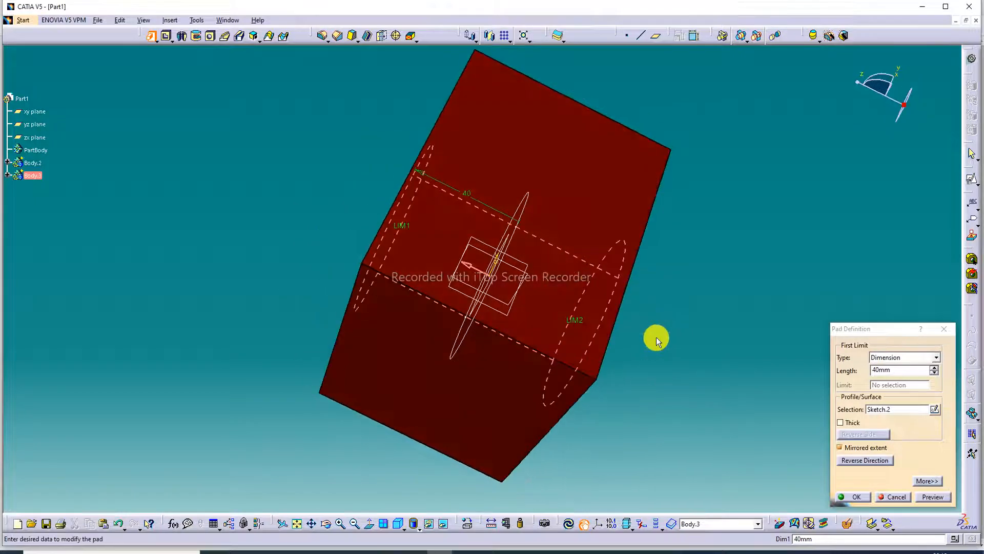
pyautogui.click(904, 370)
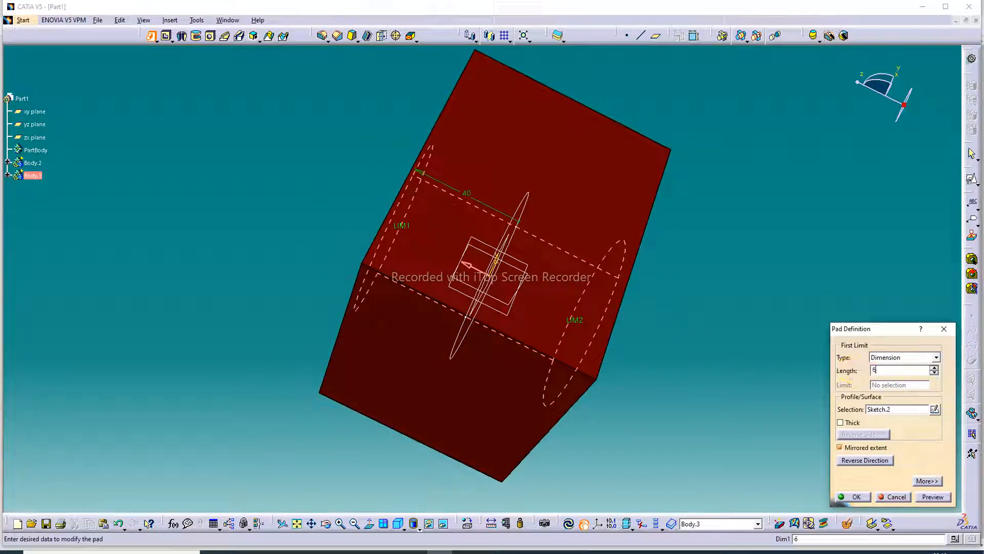
pyautogui.click(848, 369)
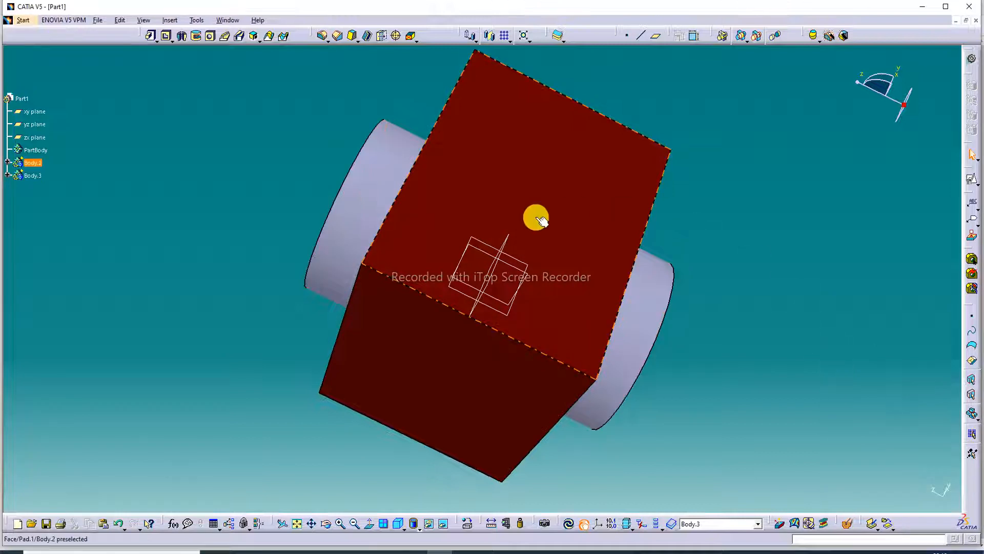
# Change the fill color of Body.3 to bright green in its graphic properties.
pyautogui.rightClick(33, 176)
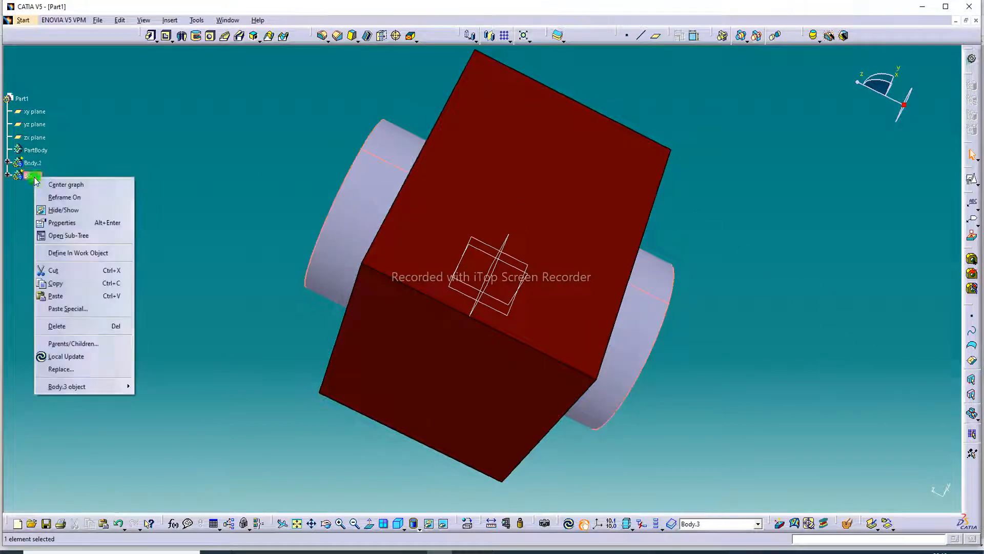
pyautogui.click(56, 223)
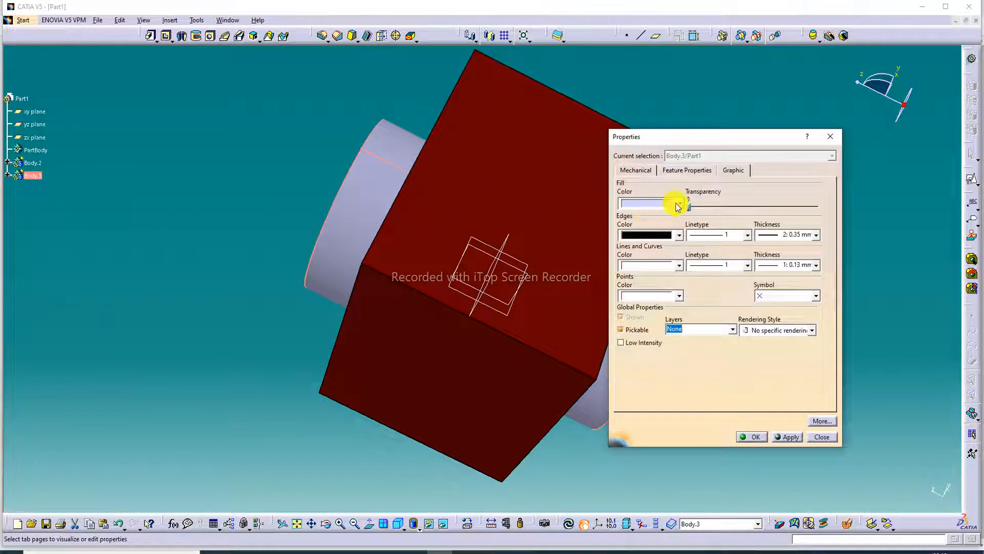
pyautogui.click(677, 204)
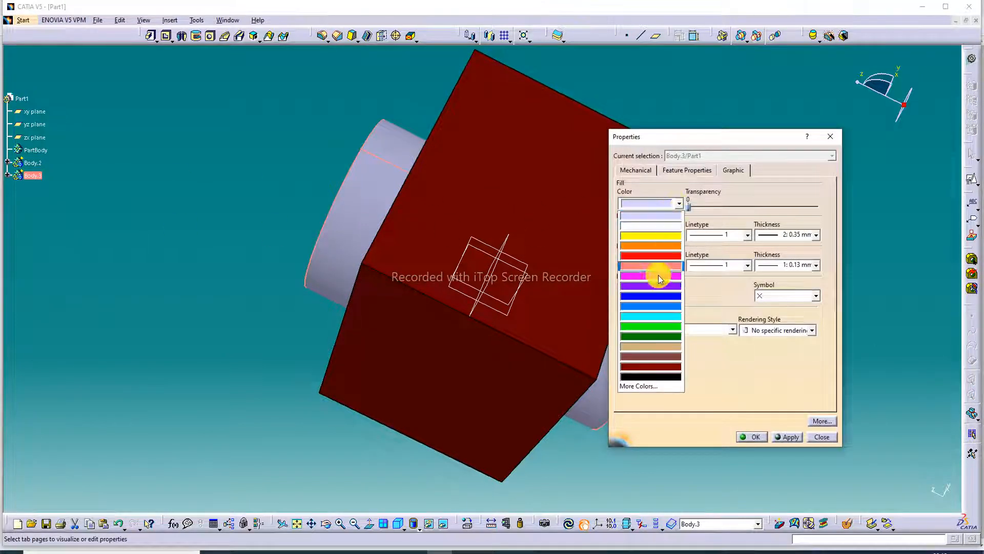
pyautogui.click(664, 328)
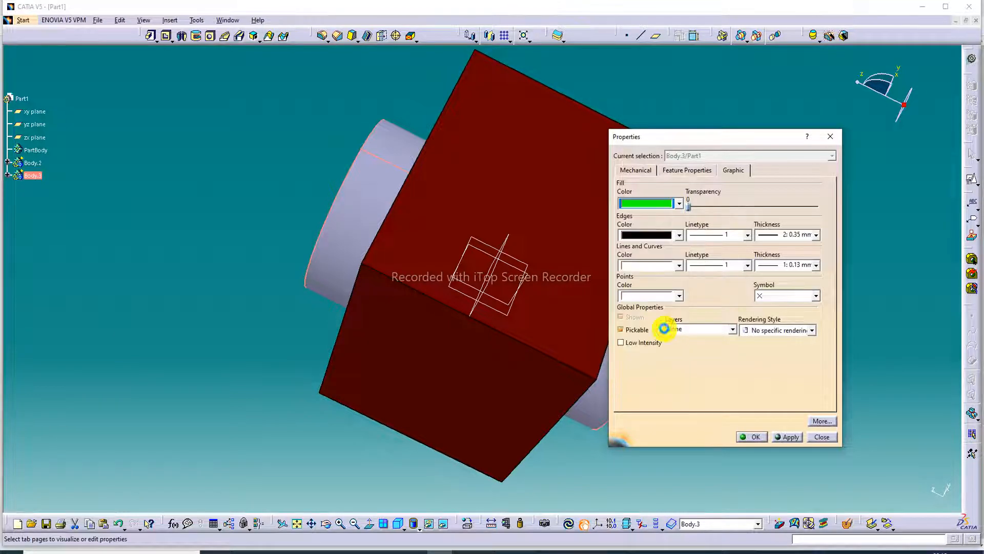
pyautogui.click(758, 438)
pyautogui.moveTo(723, 216); pyautogui.dragTo(667, 148, button='middle')
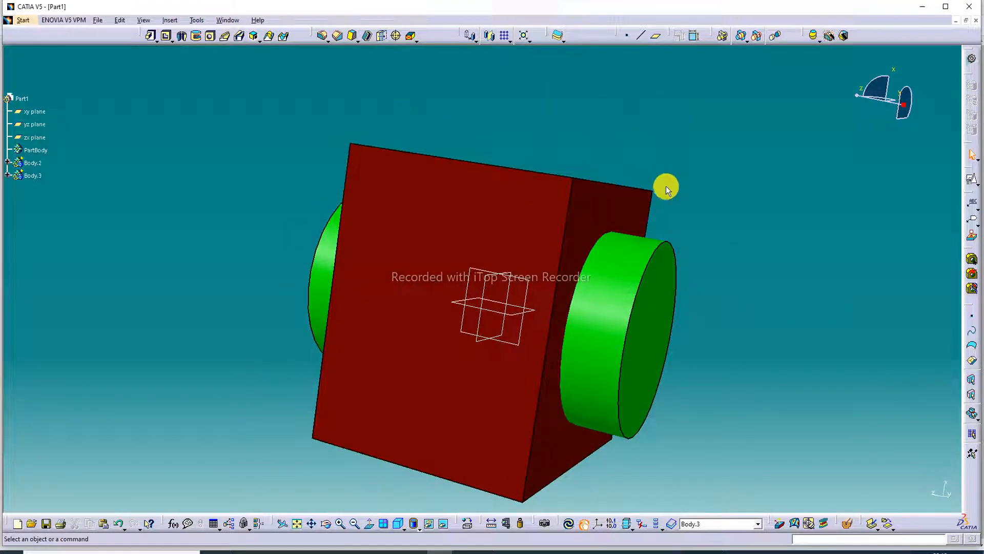
# Try to pick the junction between the green cylinder and the red block for an edge fillet while the bodies are separate.
pyautogui.moveTo(336, 232); pyautogui.dragTo(408, 361, button='middle')
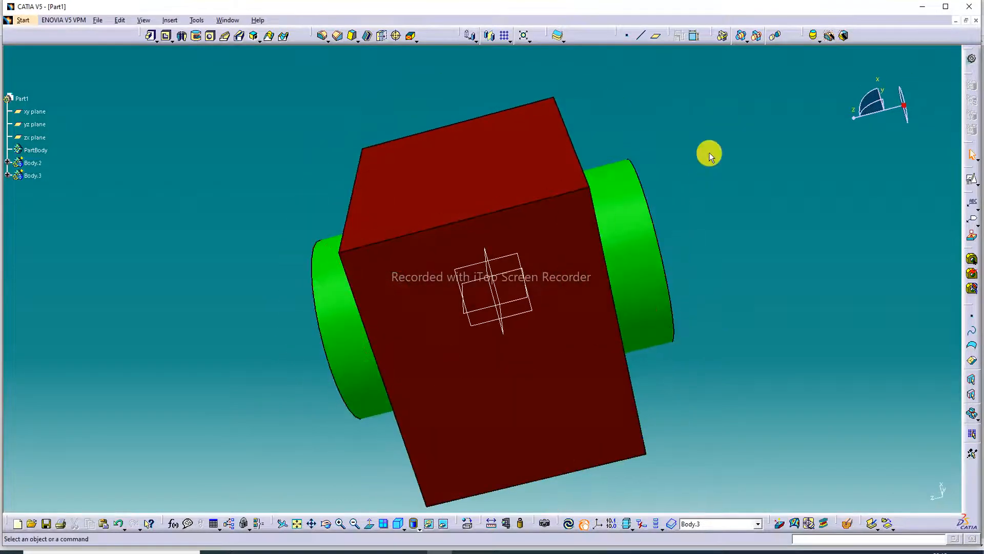
pyautogui.scroll(-3, 56, 158)
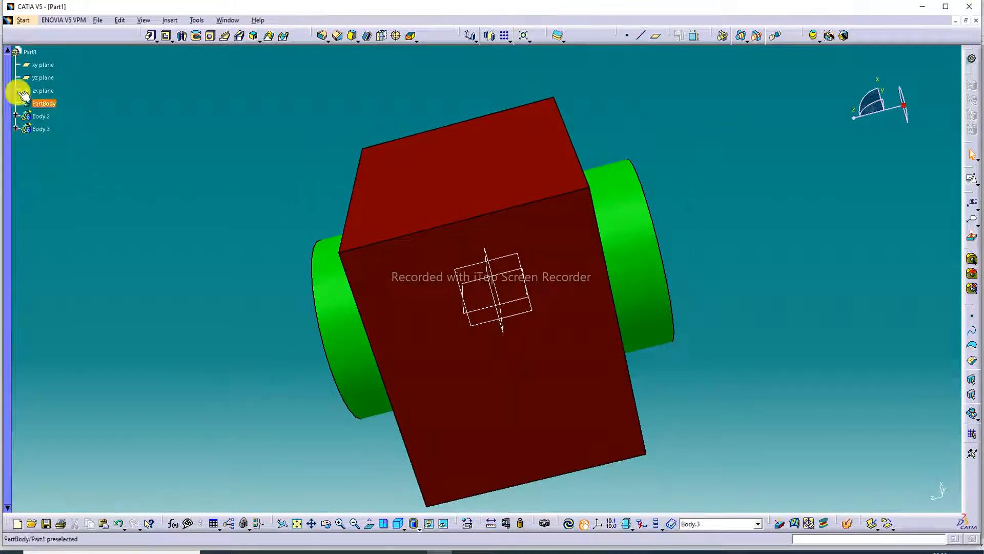
pyautogui.moveTo(698, 195); pyautogui.dragTo(716, 148, button='middle')
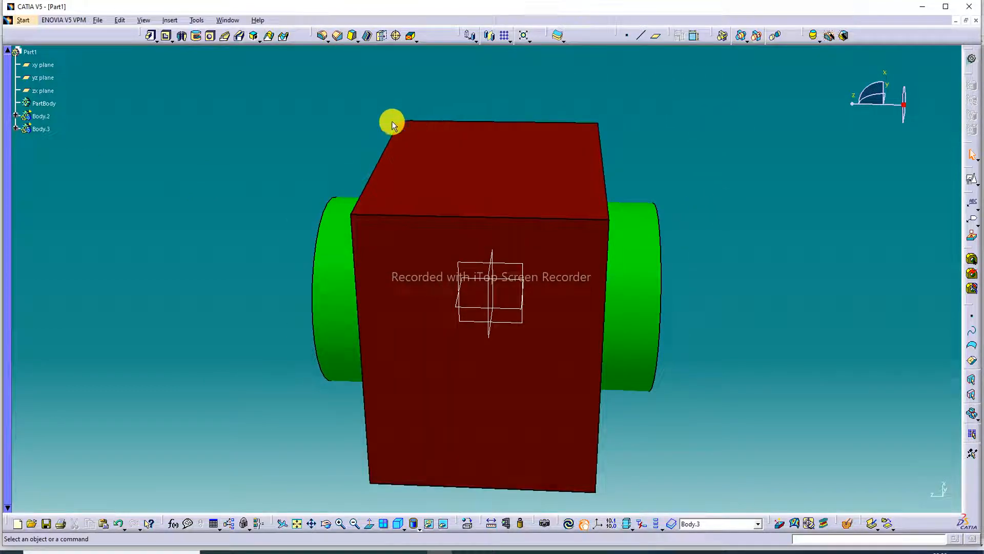
pyautogui.moveTo(392, 121); pyautogui.dragTo(465, 180, button='middle')
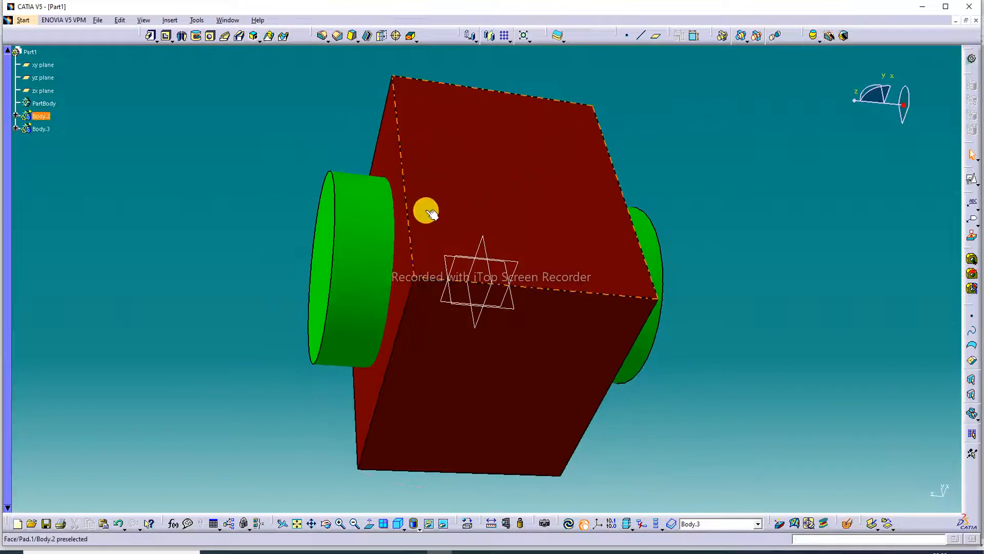
pyautogui.click(321, 37)
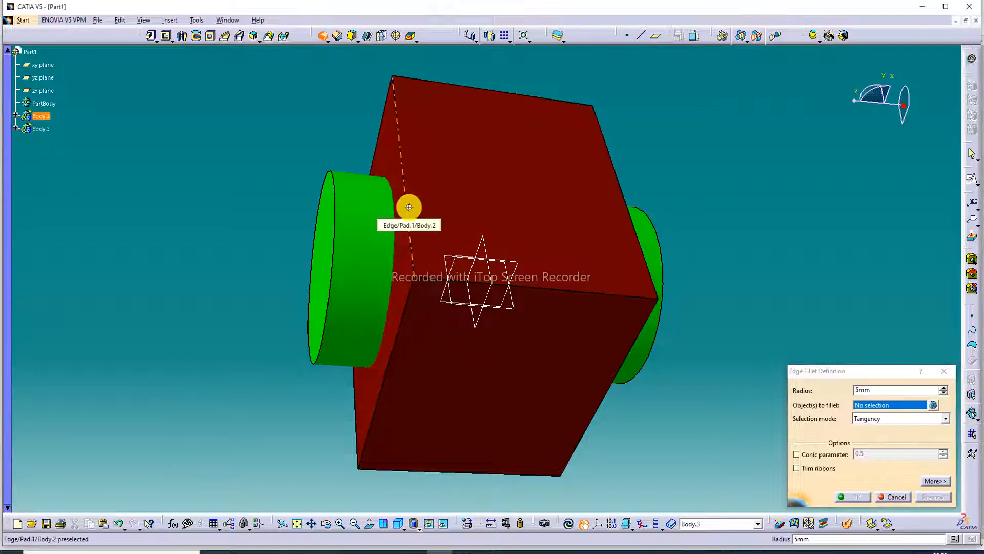
pyautogui.moveTo(408, 204); pyautogui.dragTo(464, 247, button='middle')
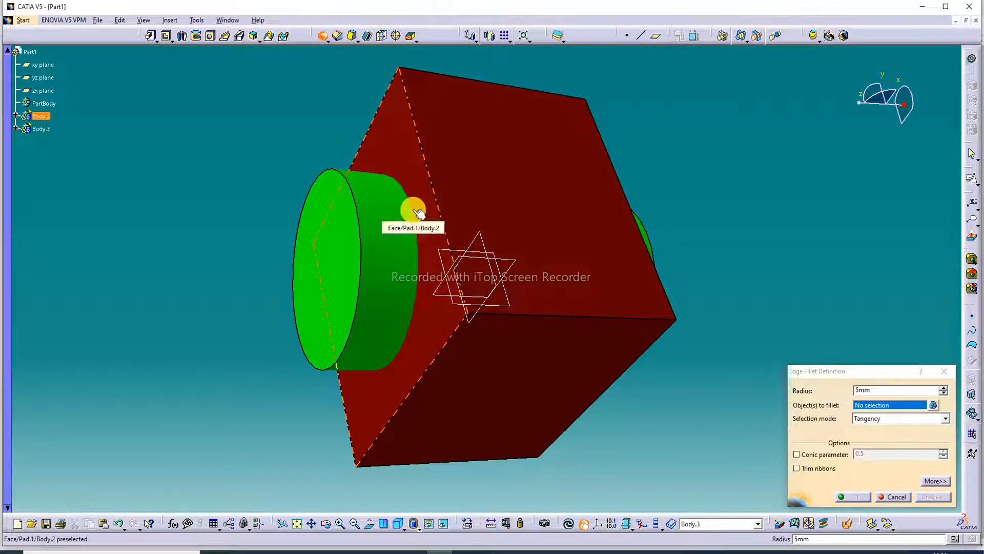
pyautogui.click(944, 370)
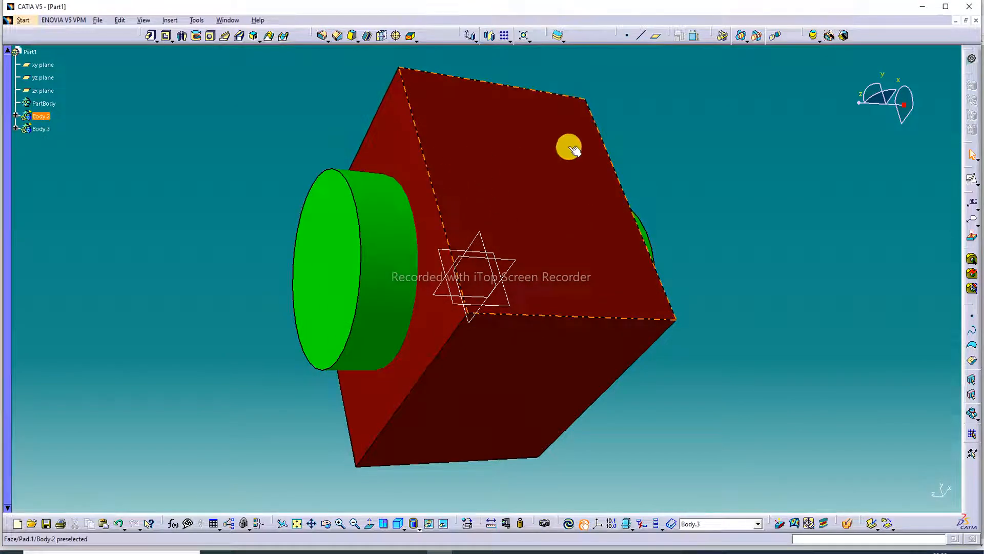
# Assemble Body.2 to Body.3, previewing the combination before accepting it.
pyautogui.click(724, 39)
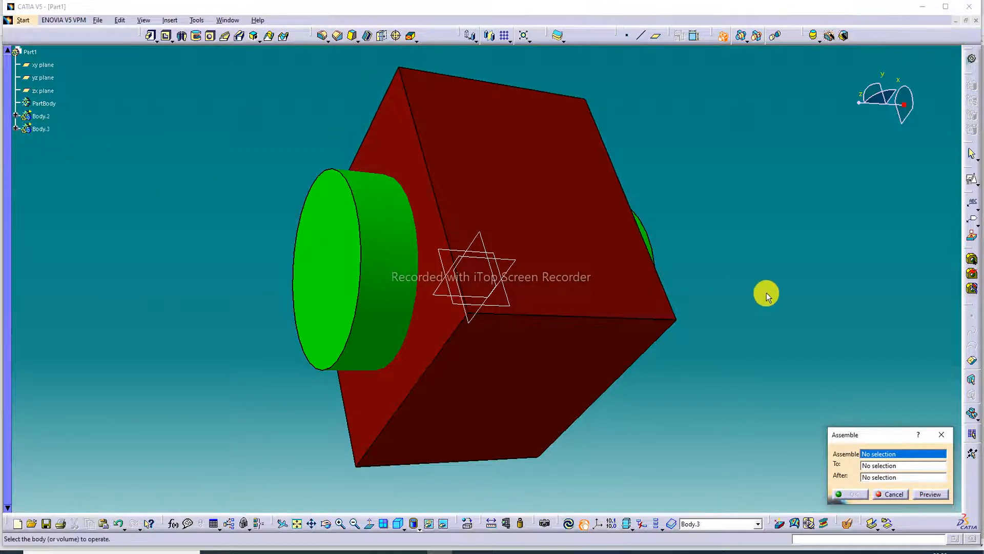
pyautogui.click(42, 115)
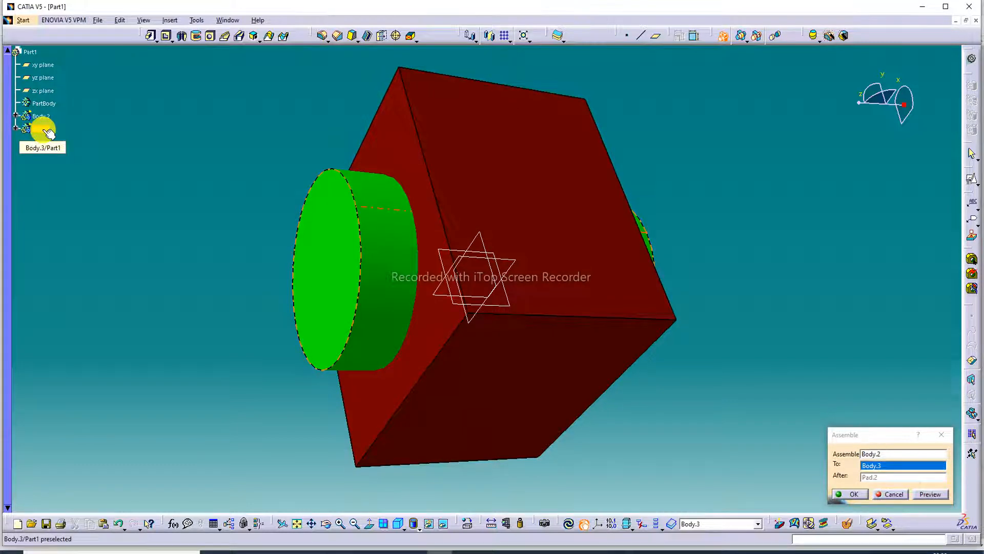
pyautogui.click(46, 130)
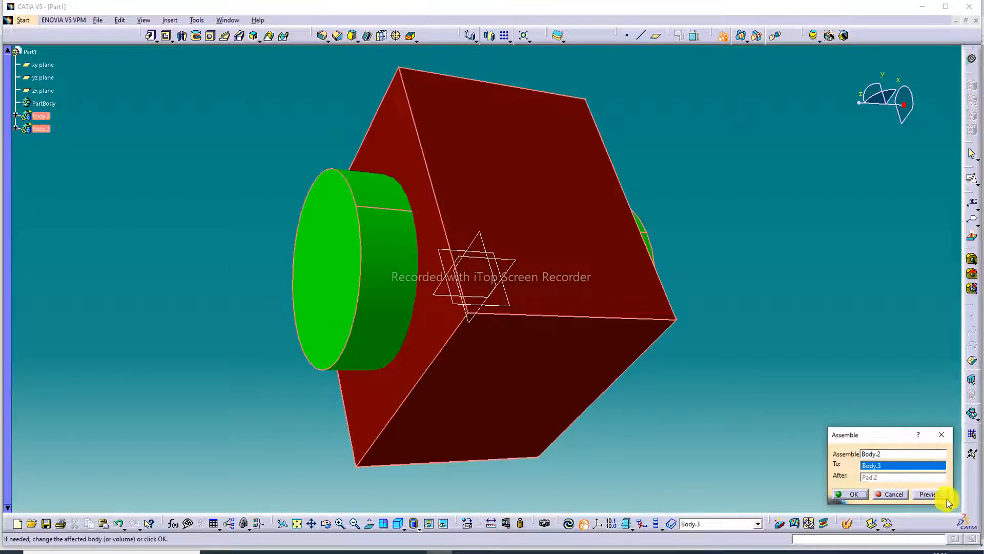
pyautogui.click(927, 495)
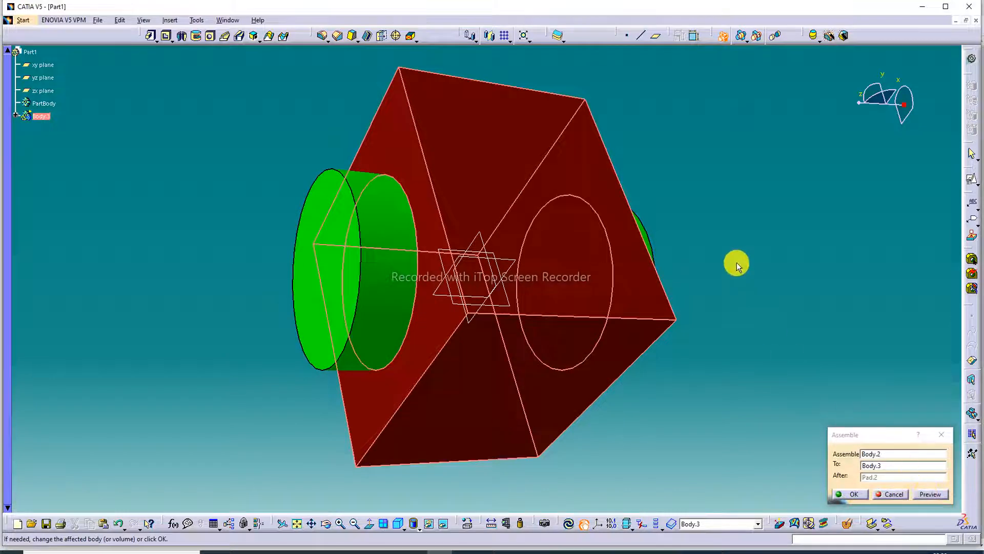
pyautogui.click(843, 494)
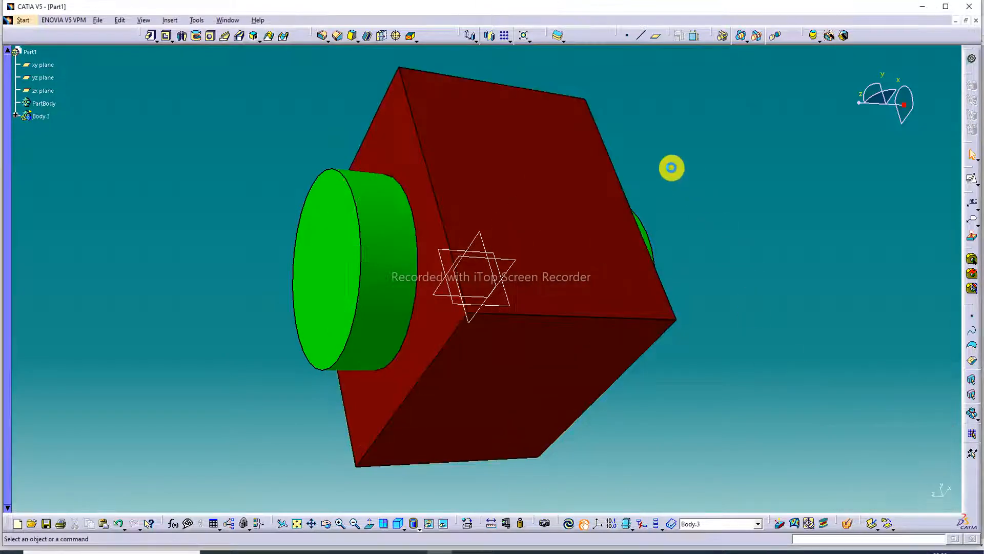
pyautogui.moveTo(671, 167); pyautogui.dragTo(714, 211, button='middle')
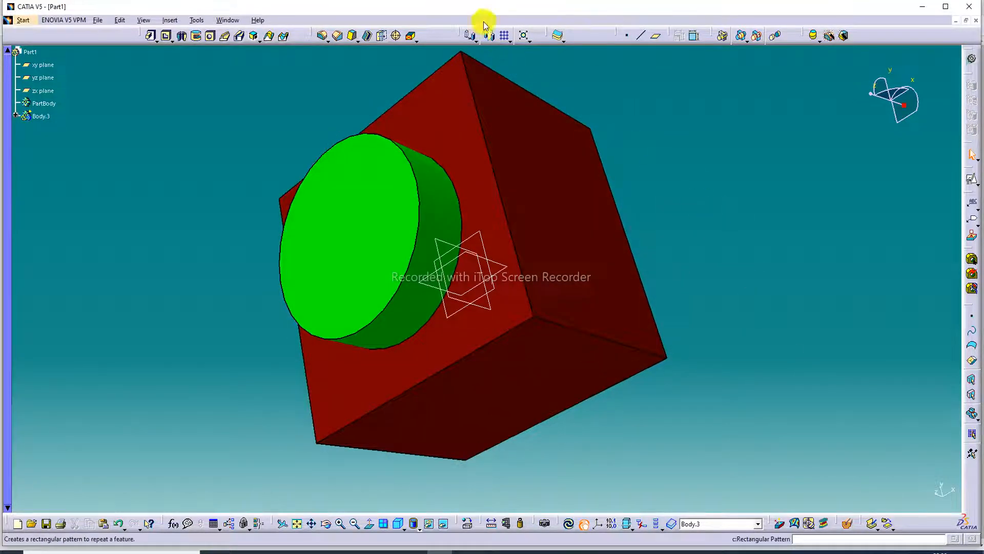
pyautogui.click(323, 35)
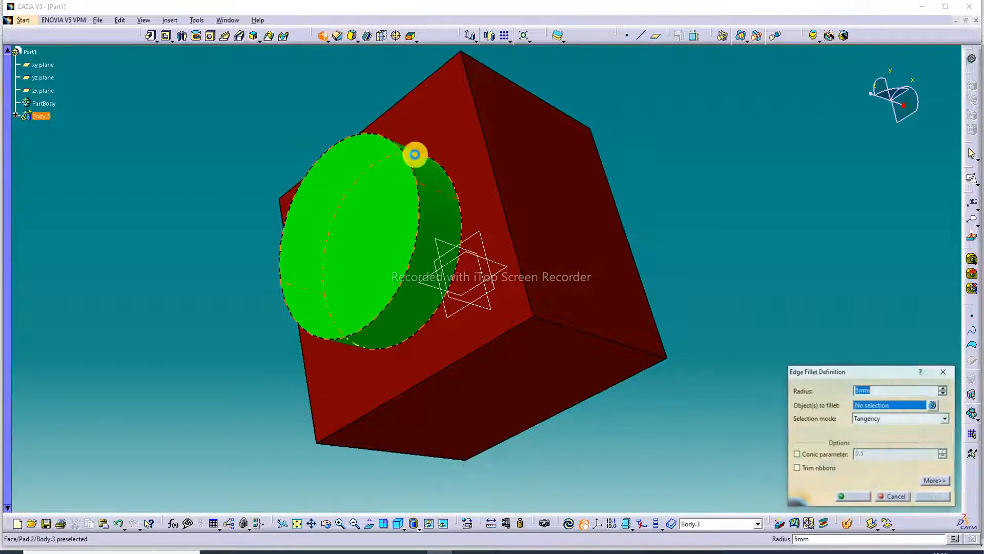
pyautogui.click(455, 185)
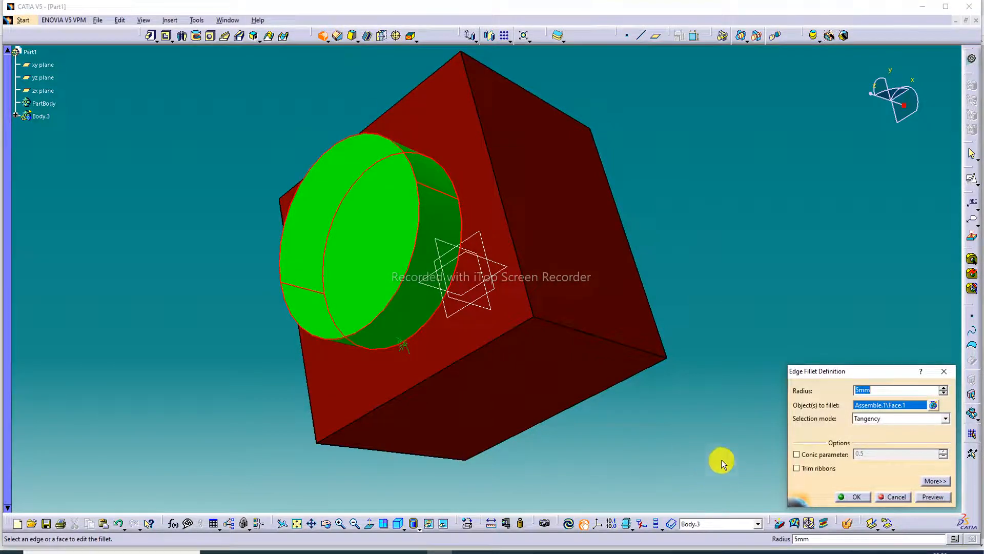
pyautogui.click(944, 371)
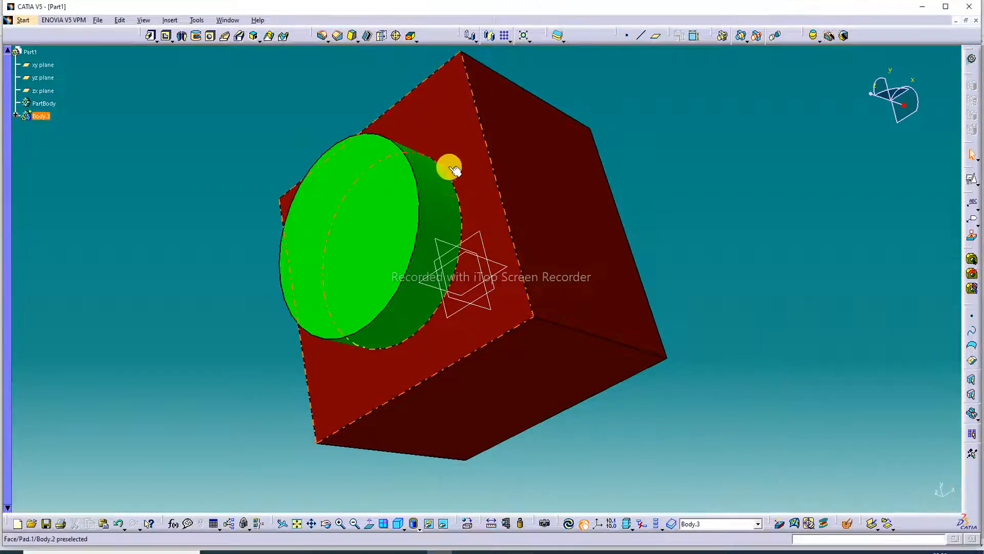
# Fillet the circular edge where the green cylinder meets the red block with a 5 mm radius.
pyautogui.click(321, 36)
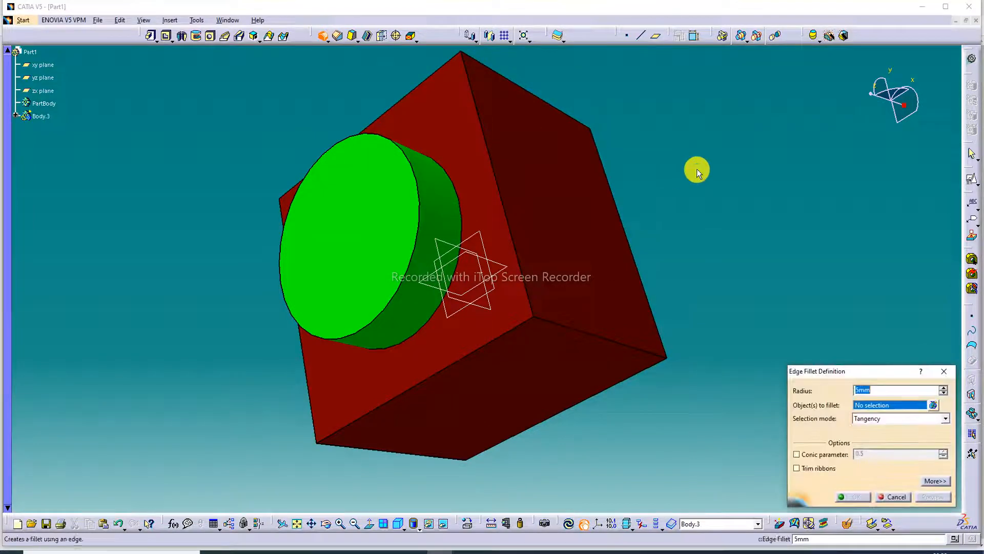
pyautogui.moveTo(696, 168); pyautogui.dragTo(598, 160, button='middle')
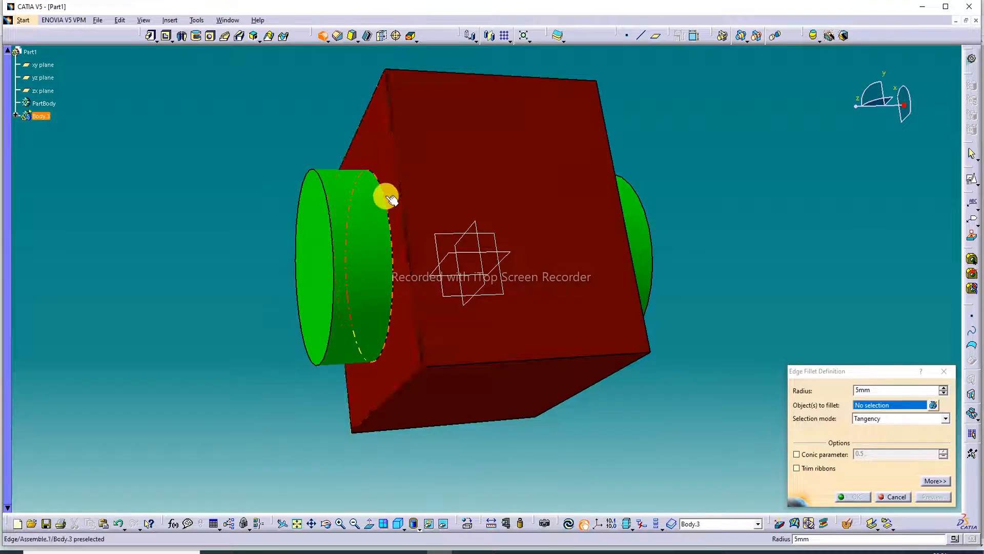
pyautogui.click(380, 180)
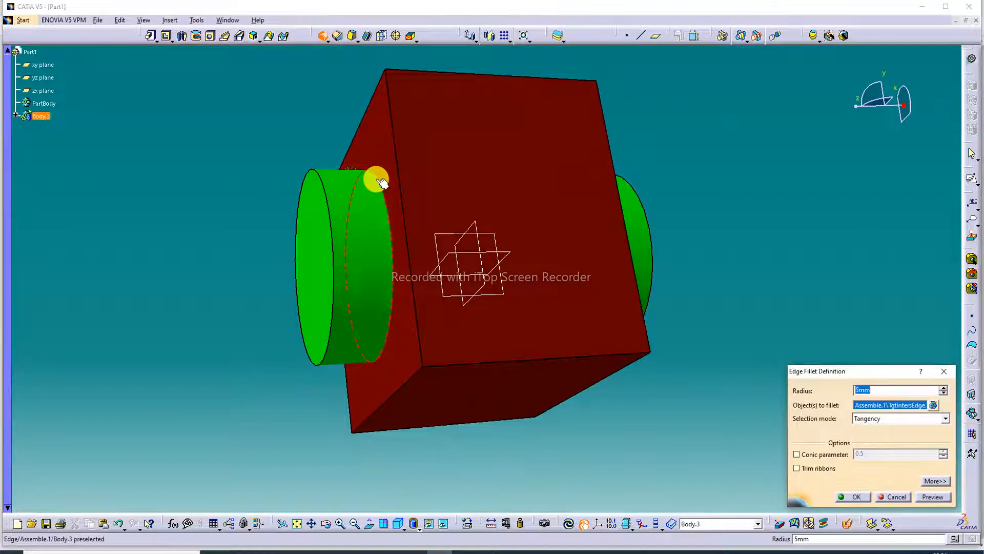
pyautogui.click(854, 497)
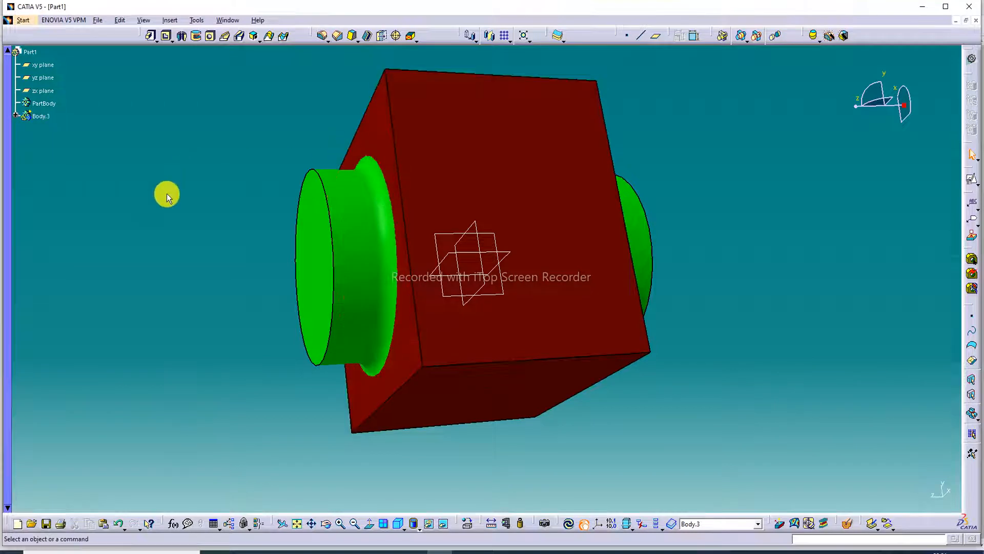
# Undo the 5 mm edge fillet and the assembly of Body.2 to Body.3.
pyautogui.click(118, 522)
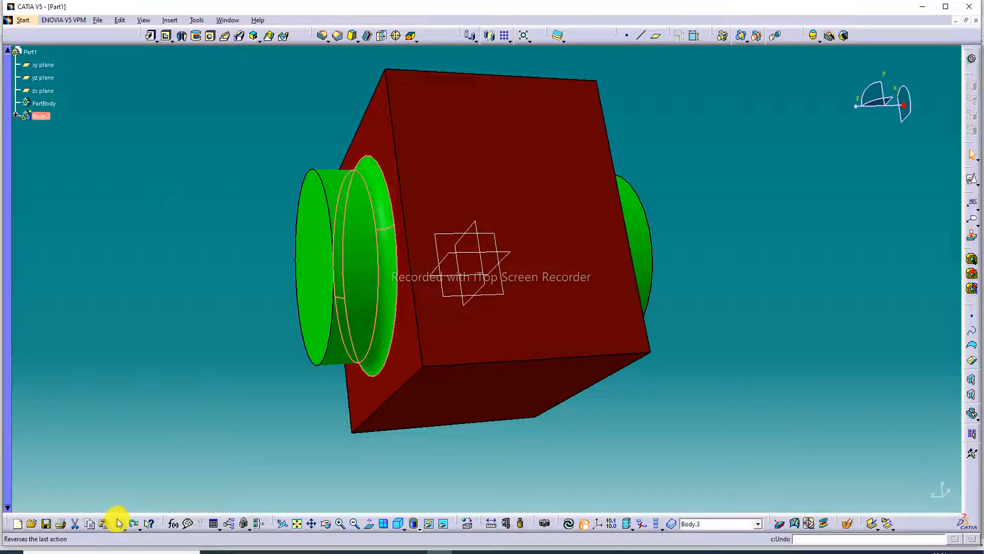
pyautogui.click(189, 288)
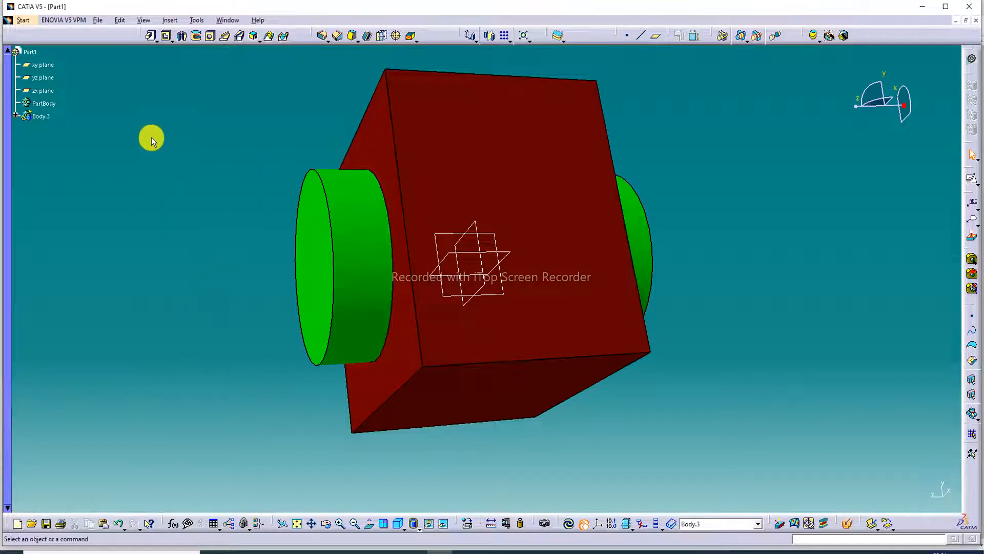
pyautogui.click(119, 524)
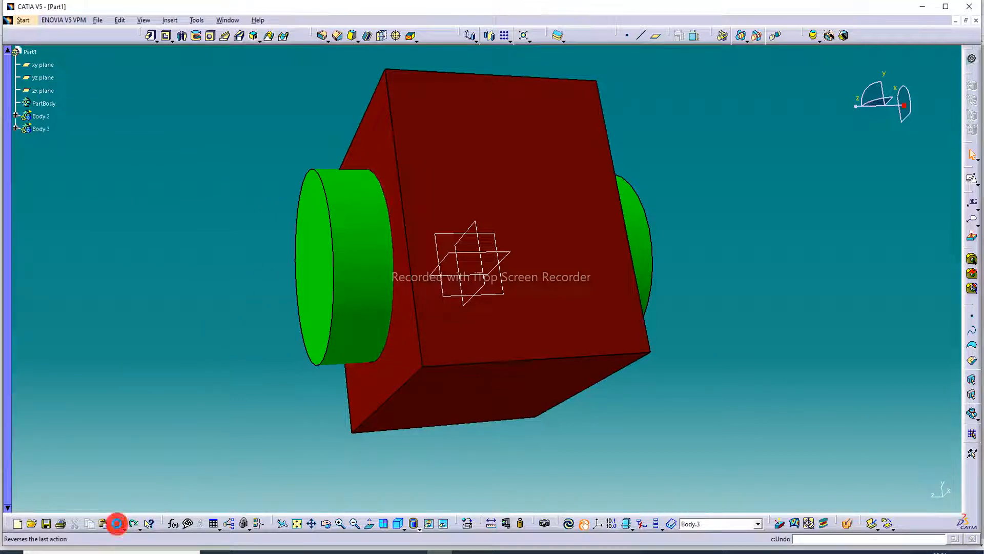
# Assemble Body.3 to Body.2, reversing the order of the bodies and previewing before accepting.
pyautogui.click(42, 115)
pyautogui.moveTo(500, 129); pyautogui.dragTo(455, 224, button='middle')
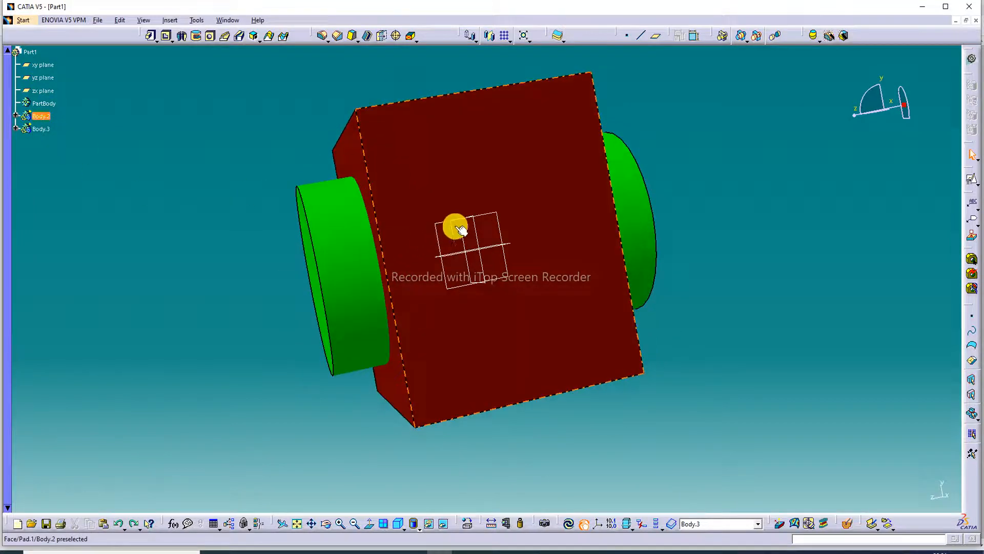
pyautogui.click(726, 37)
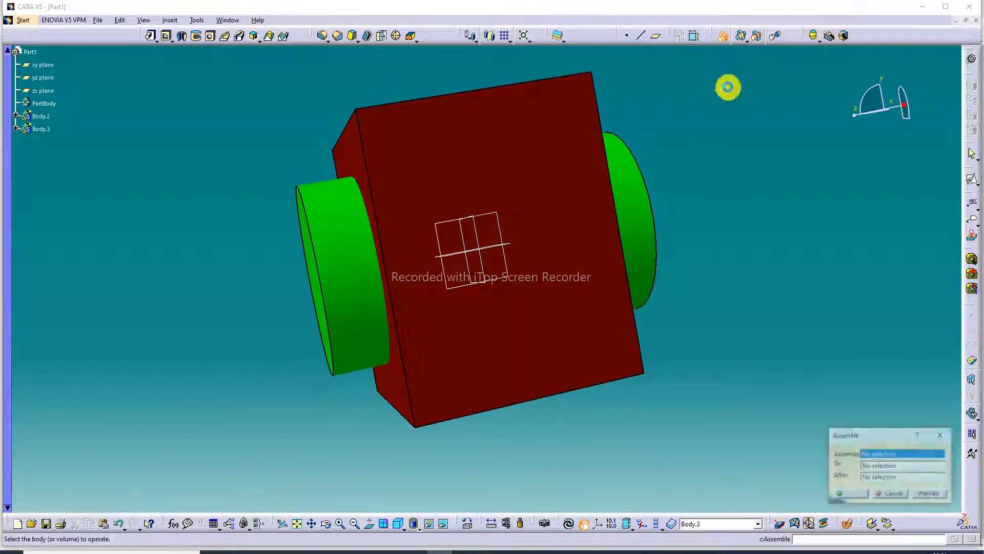
pyautogui.click(45, 130)
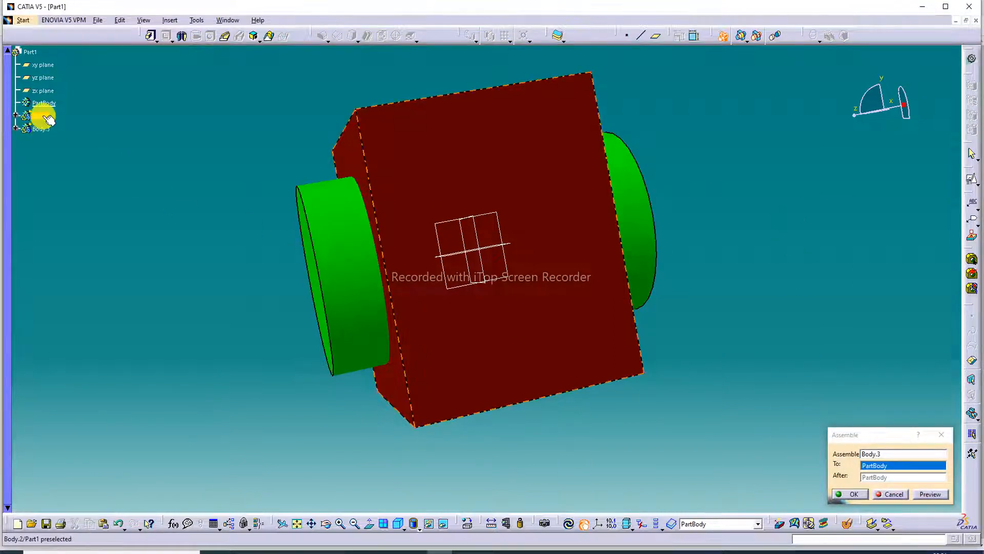
pyautogui.click(47, 117)
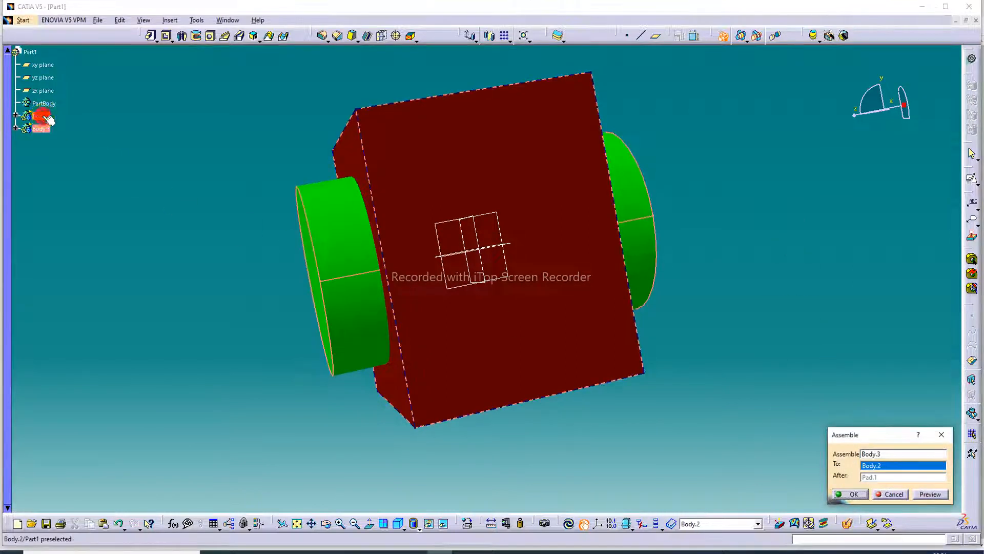
pyautogui.click(930, 495)
pyautogui.click(854, 493)
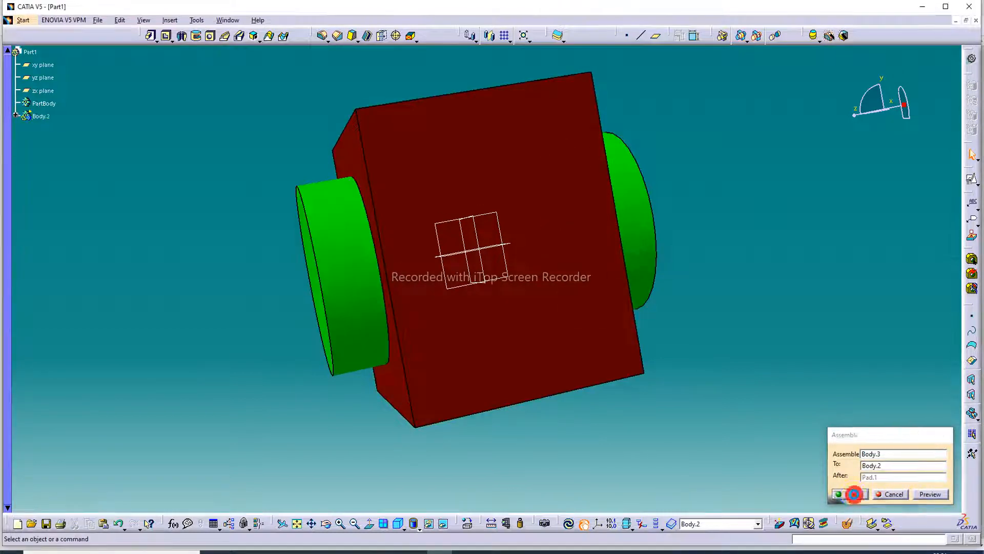
# Apply a 5 mm edge fillet at the cylinder-to-block junction of the assembled Body.2.
pyautogui.moveTo(703, 109); pyautogui.dragTo(718, 200, button='middle')
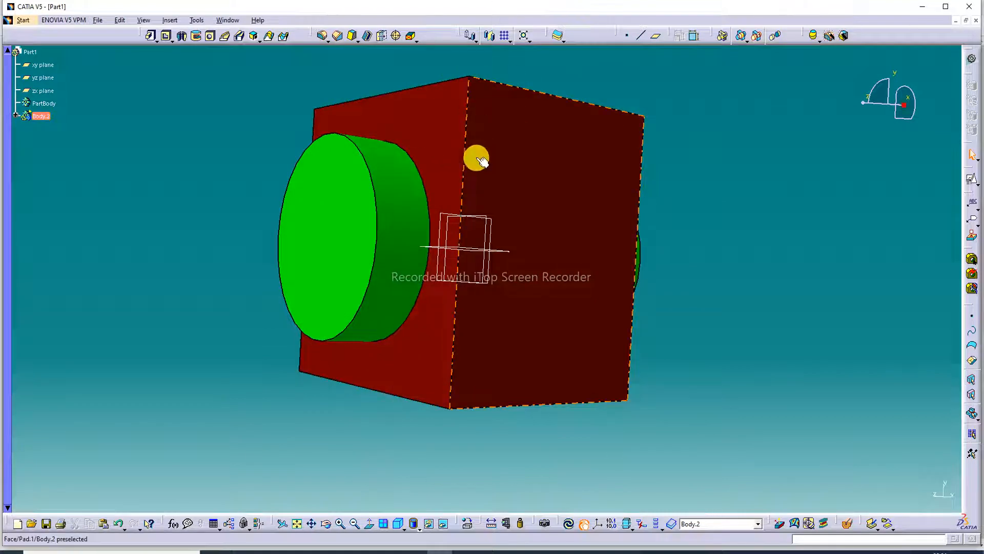
pyautogui.moveTo(448, 149); pyautogui.dragTo(367, 104, button='middle')
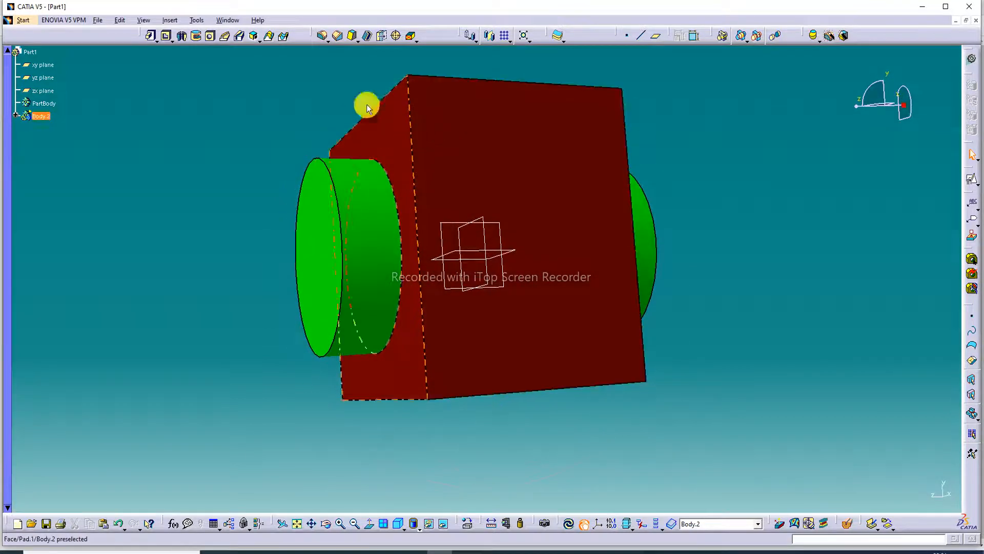
pyautogui.click(322, 36)
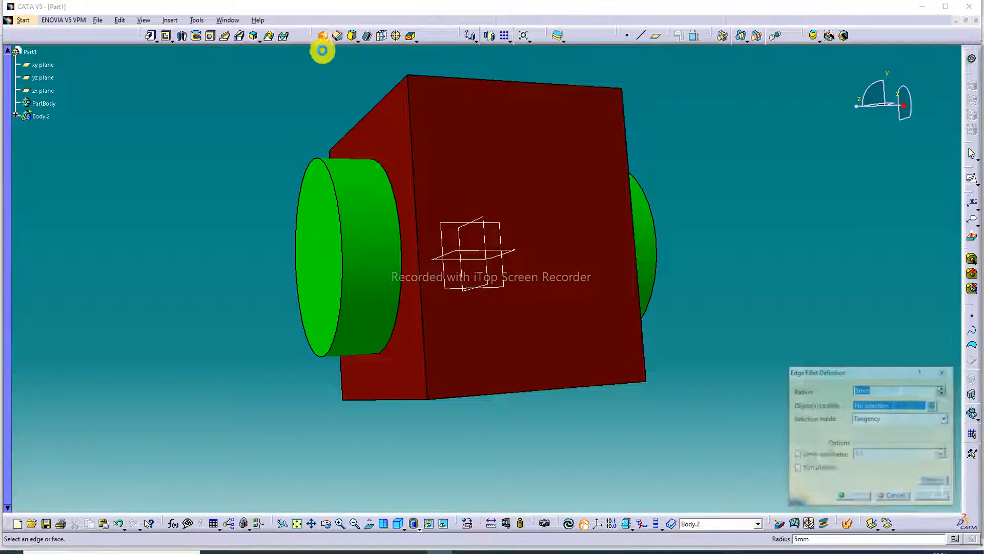
pyautogui.click(395, 178)
pyautogui.click(852, 497)
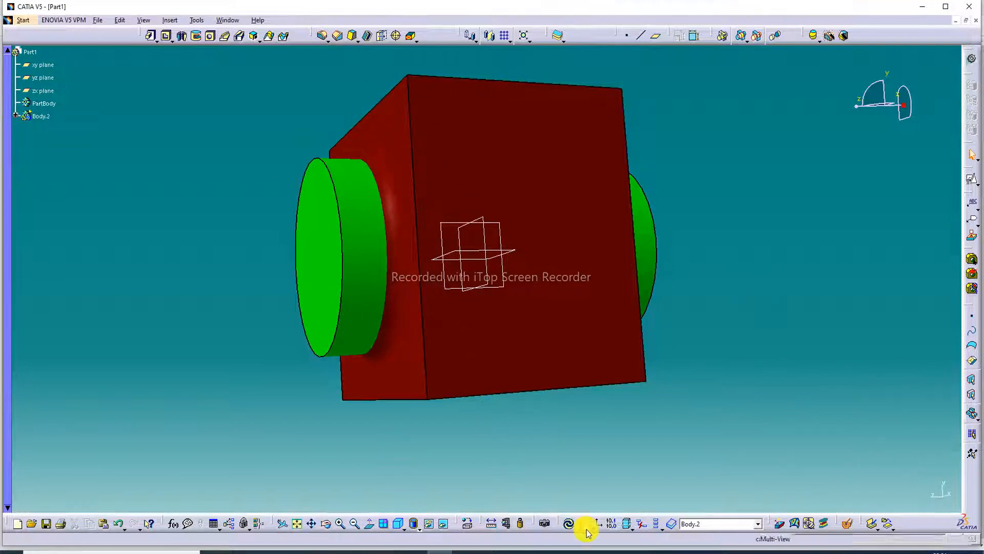
# Undo the edge fillet, the assembly, and the green cylinder's color, pad and sketch so that Body.3 is empty.
pyautogui.click(118, 523)
pyautogui.click(118, 523)
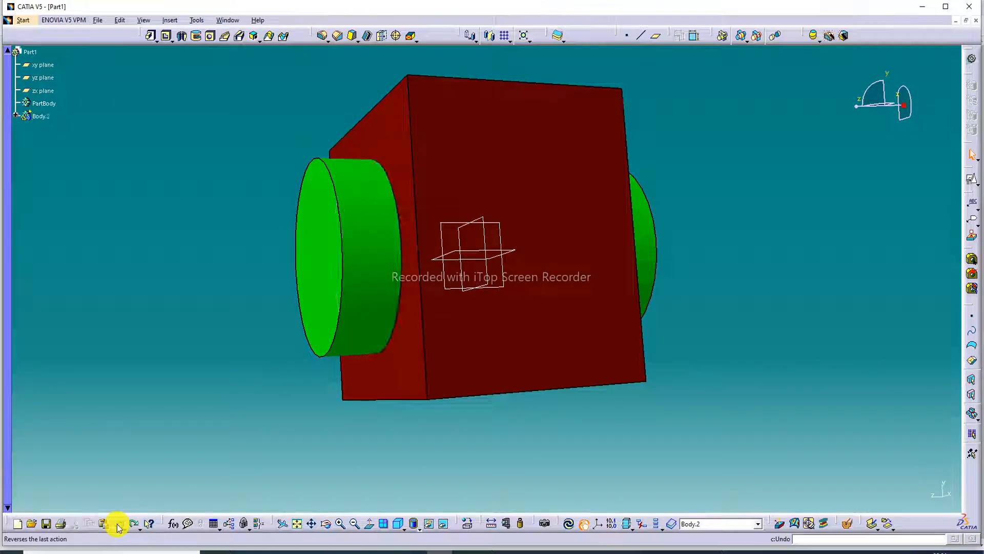
pyautogui.click(118, 524)
pyautogui.click(117, 523)
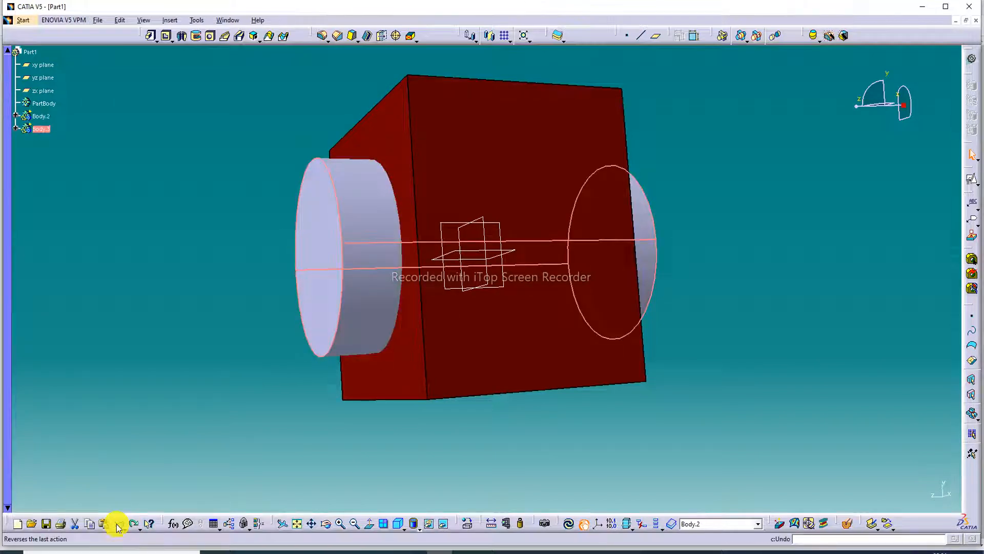
pyautogui.click(118, 523)
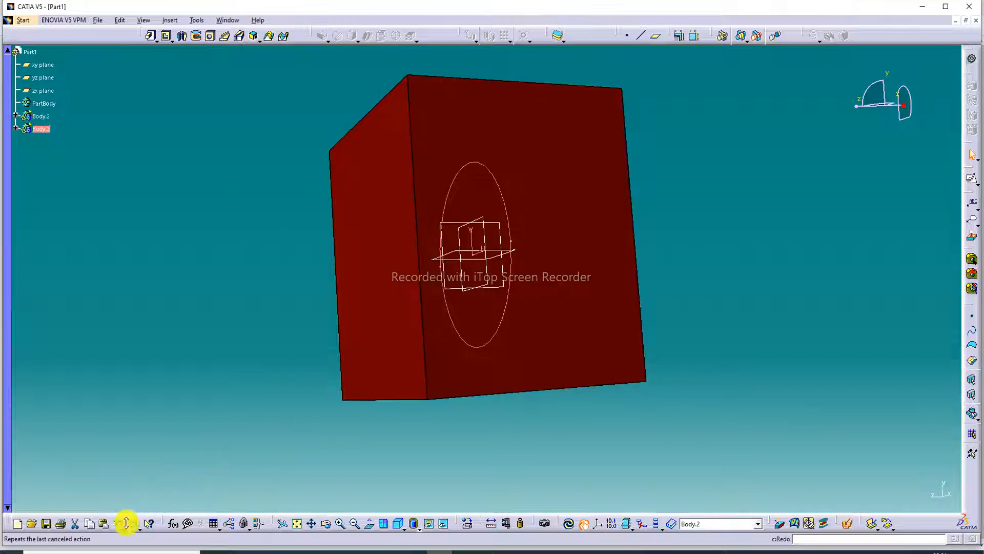
pyautogui.click(119, 522)
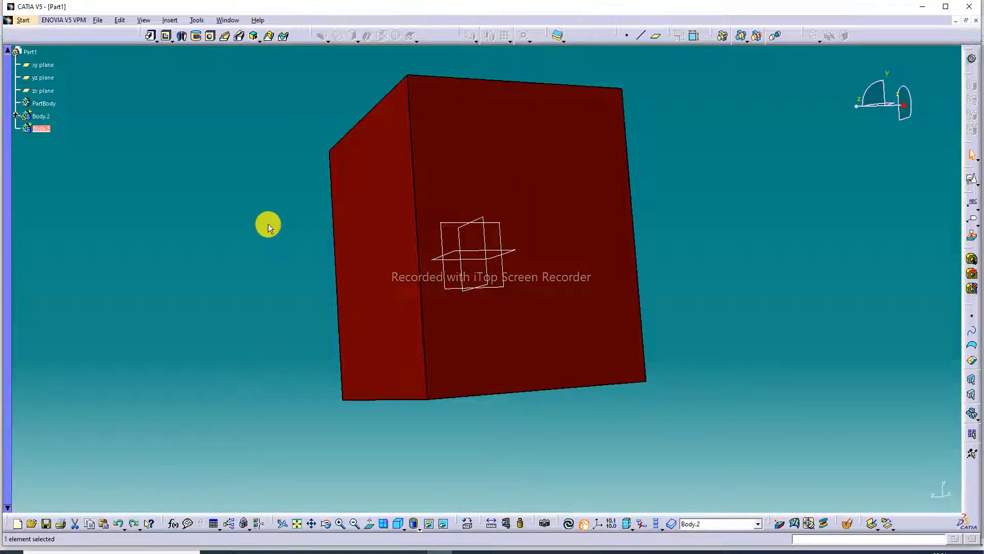
pyautogui.moveTo(268, 223)
pyautogui.mouseDown(button='middle')
pyautogui.moveTo(365, 130)
pyautogui.moveTo(417, 213)
pyautogui.mouseUp(button='middle')
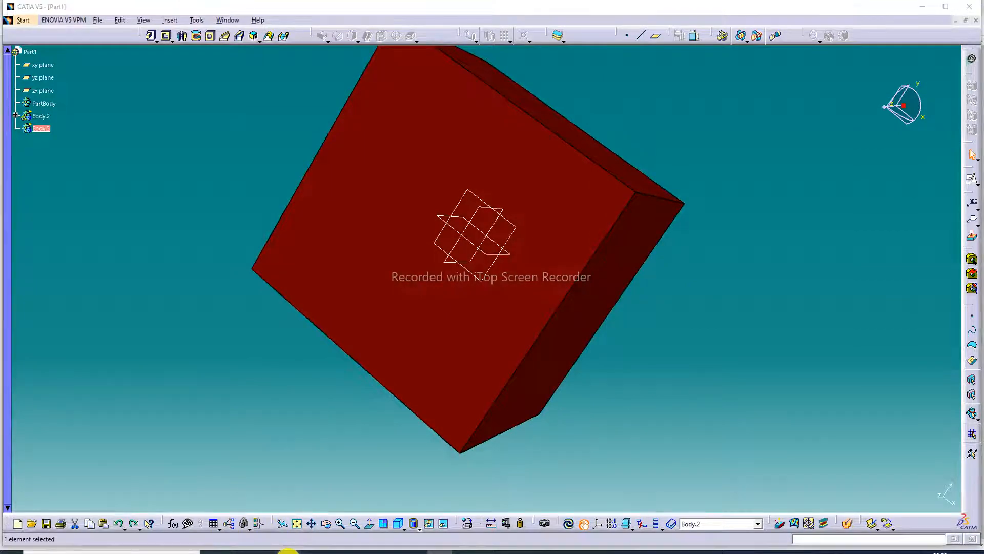
pyautogui.click(286, 550)
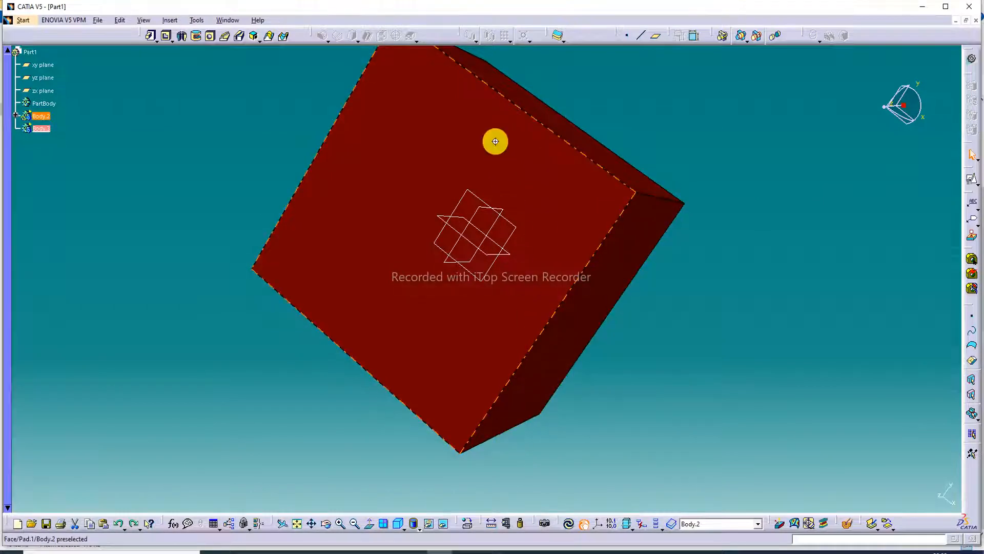
pyautogui.moveTo(495, 140); pyautogui.dragTo(503, 183, button='middle')
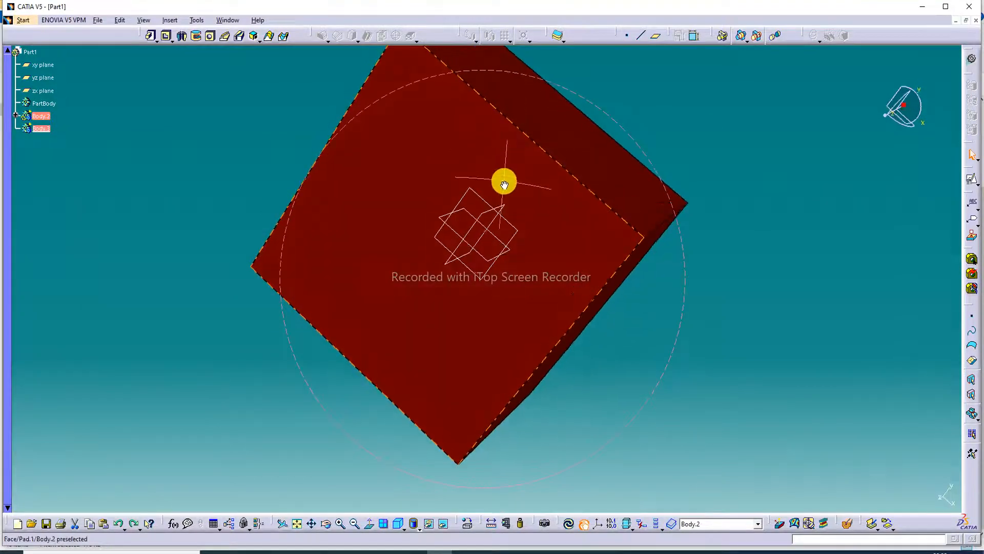
pyautogui.click(354, 522)
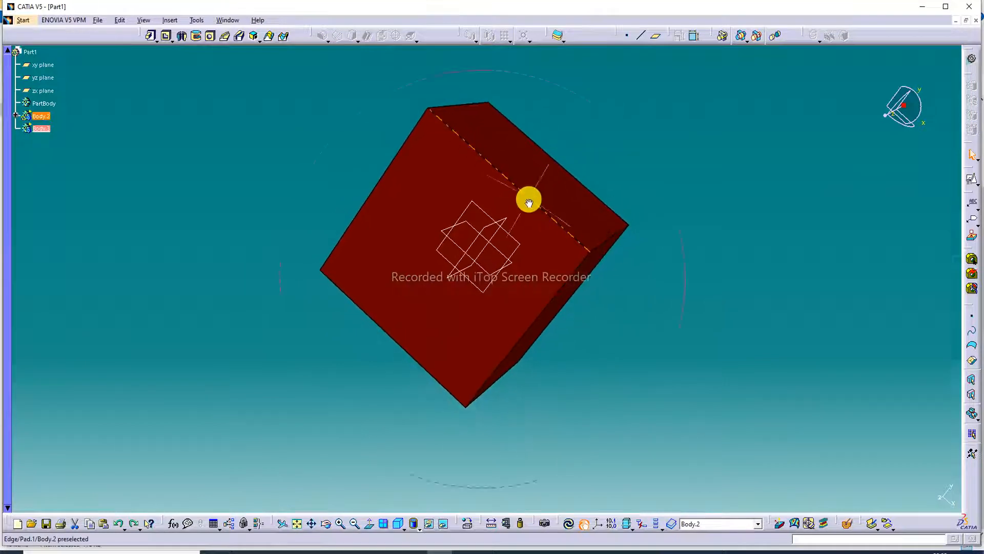
pyautogui.moveTo(528, 202); pyautogui.dragTo(610, 169, button='middle')
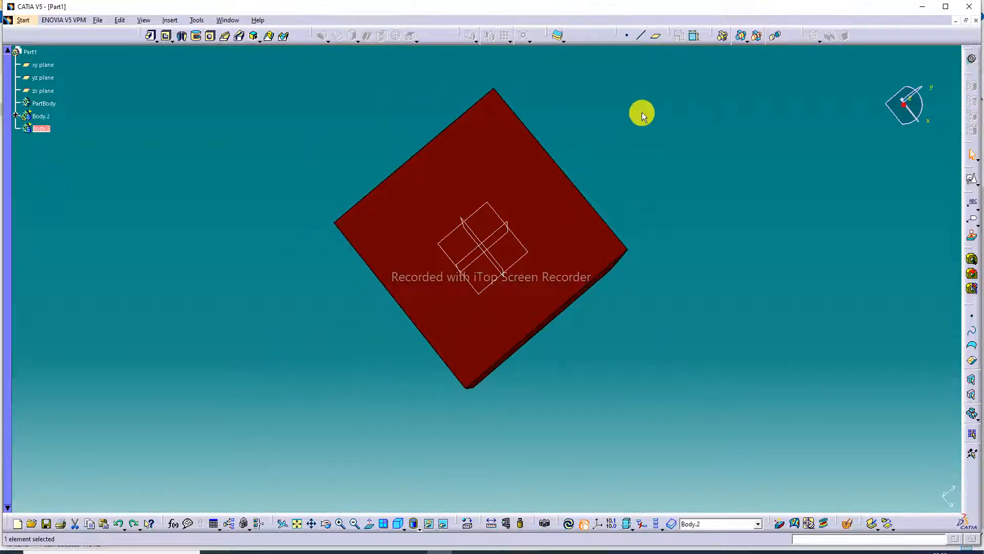
pyautogui.moveTo(639, 112); pyautogui.dragTo(674, 266, button='middle')
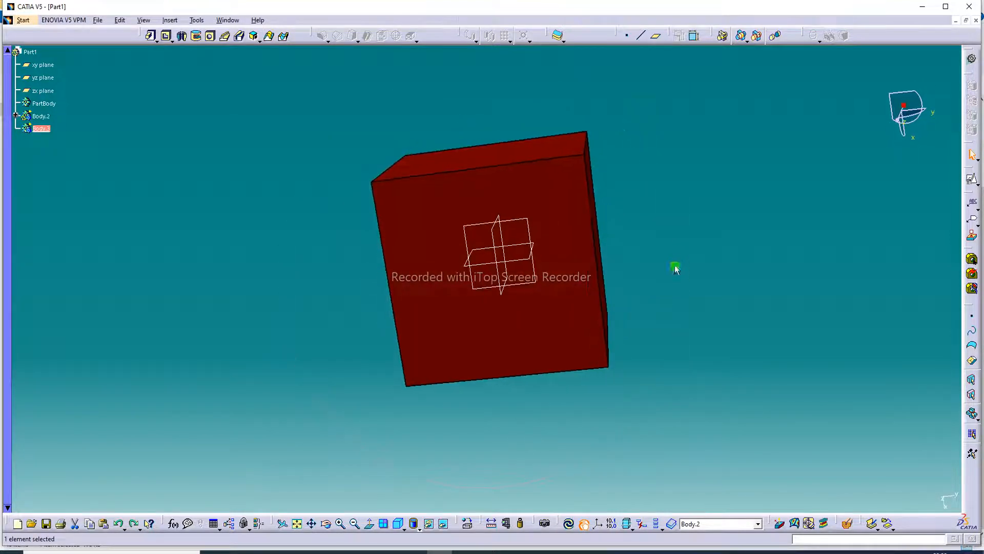
# Define Body.3 as the work object and start a positioned sketch on the xy plane.
pyautogui.rightClick(41, 128)
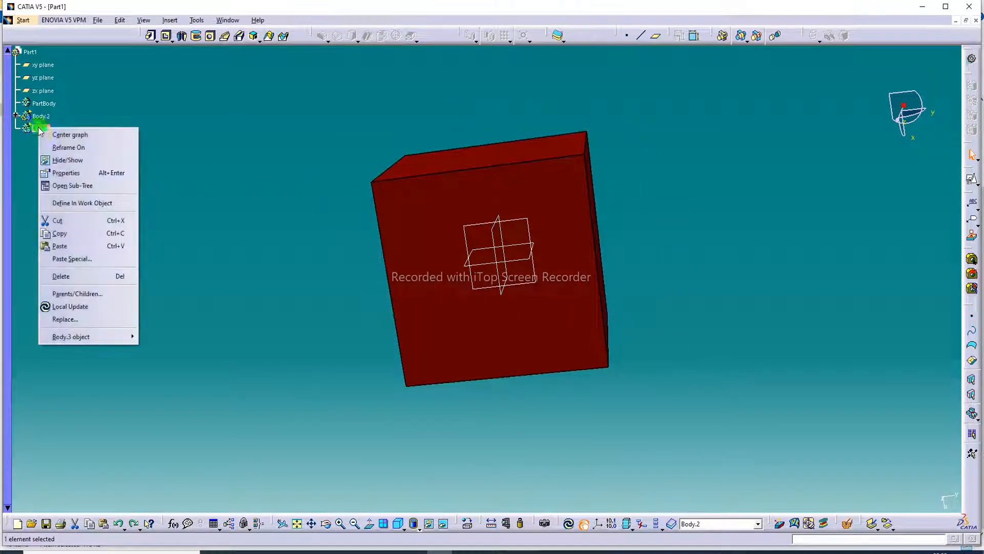
pyautogui.click(70, 203)
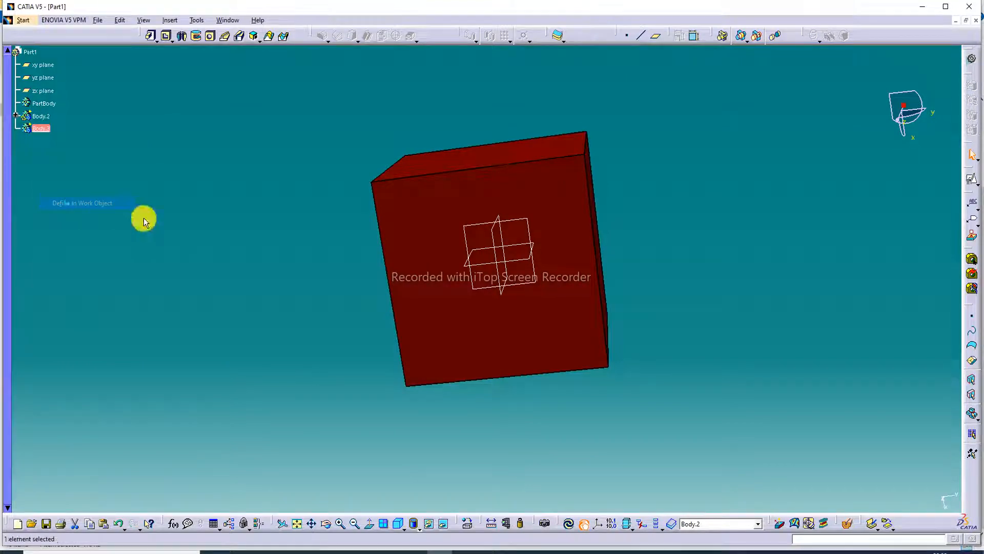
pyautogui.click(974, 180)
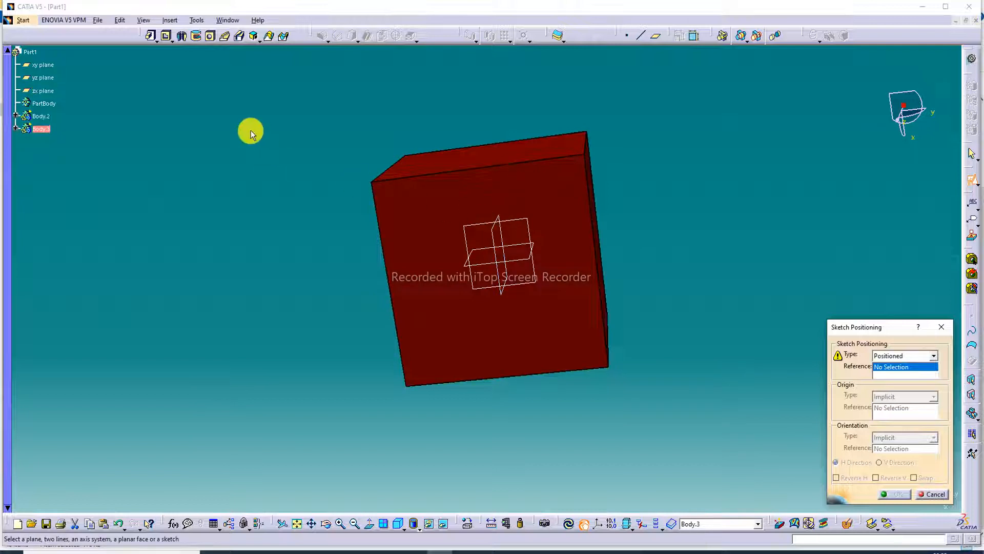
pyautogui.click(45, 65)
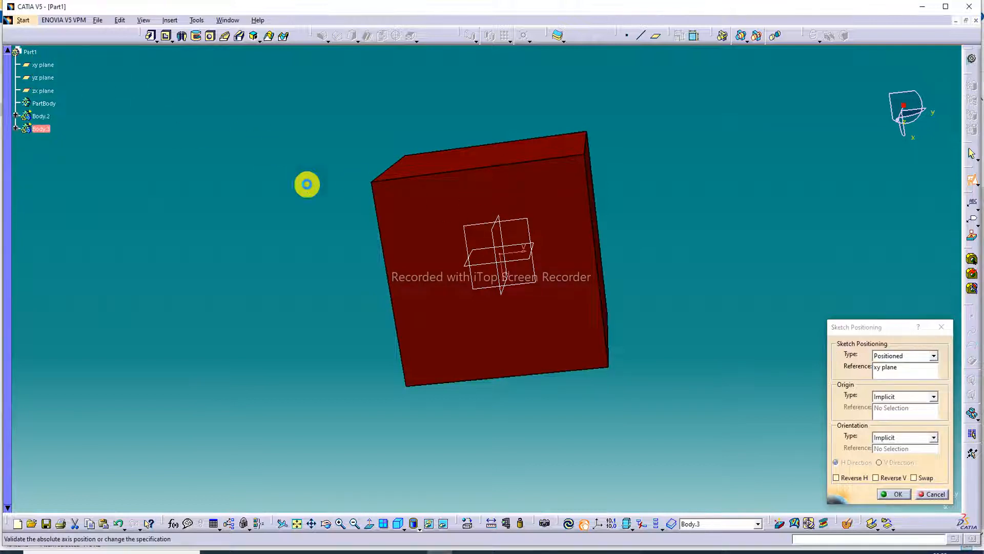
pyautogui.click(895, 494)
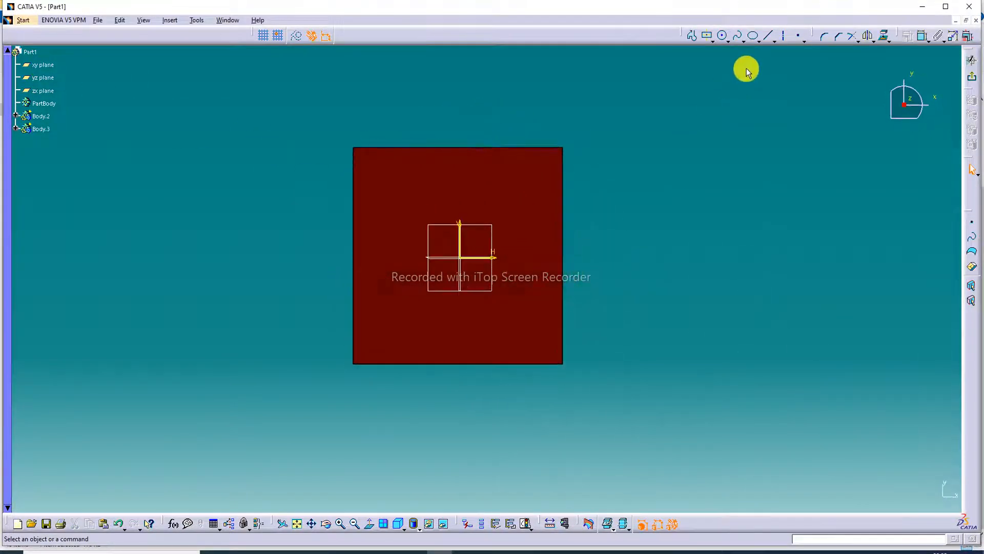
# Sketch a slightly sloping line crossing the upper half of the block and past both its sides, and exit the sketch.
pyautogui.click(770, 37)
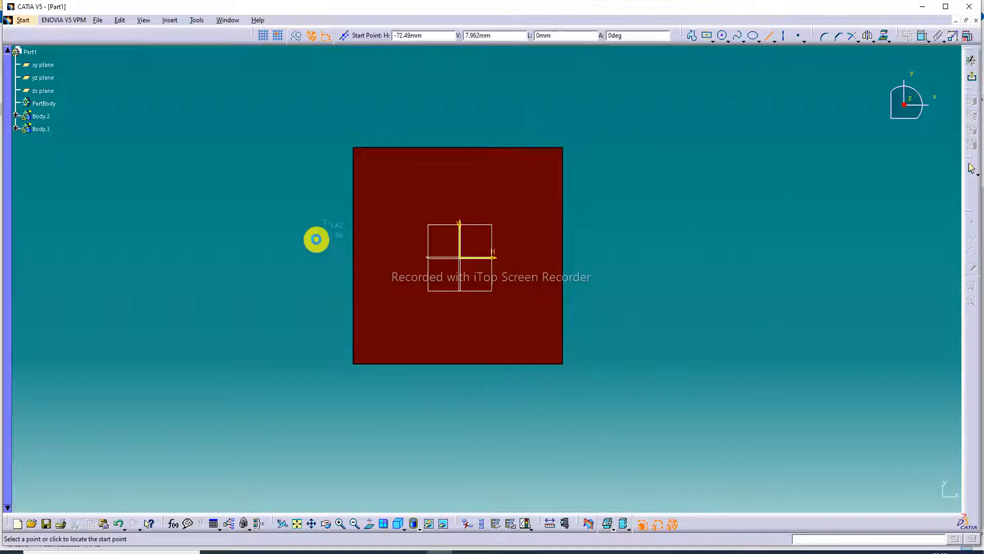
pyautogui.click(300, 205)
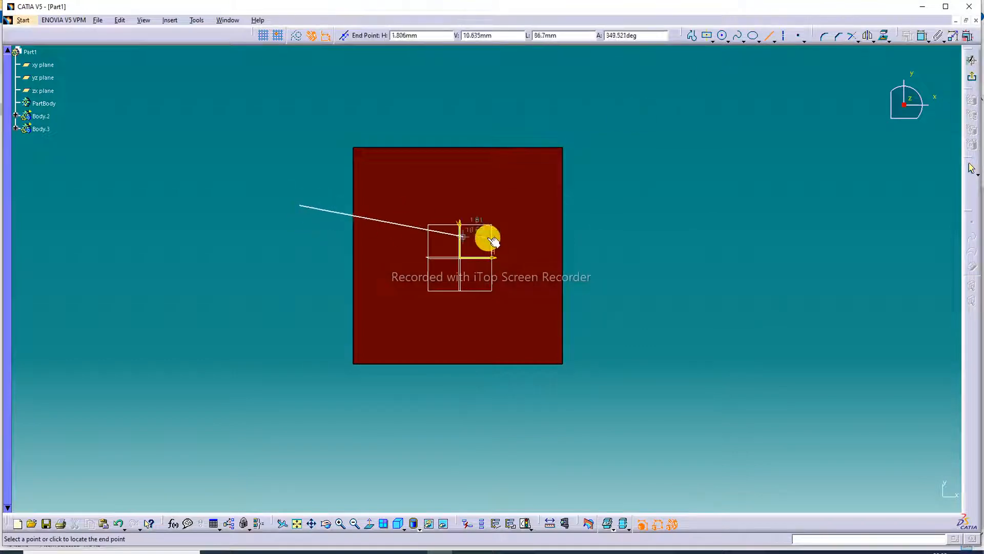
pyautogui.click(587, 225)
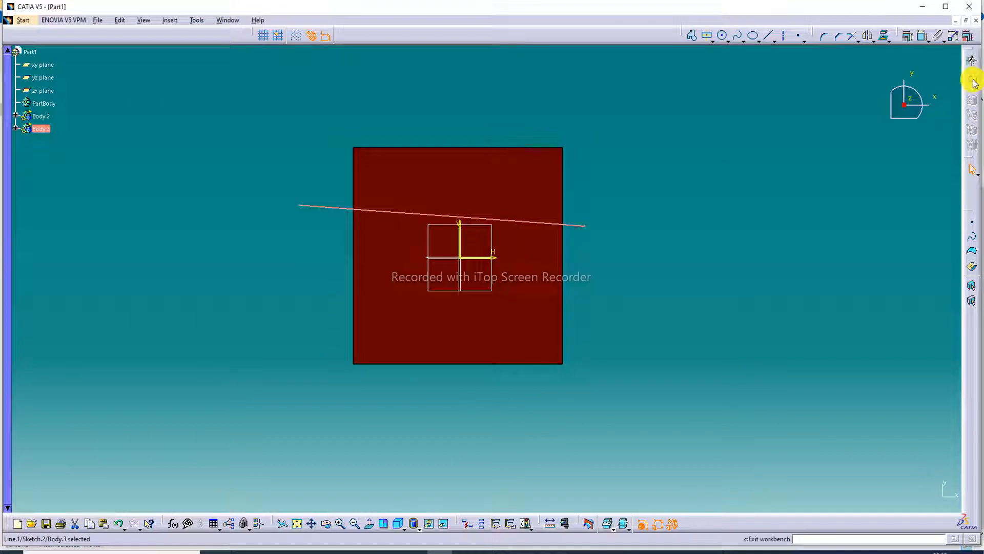
pyautogui.click(972, 171)
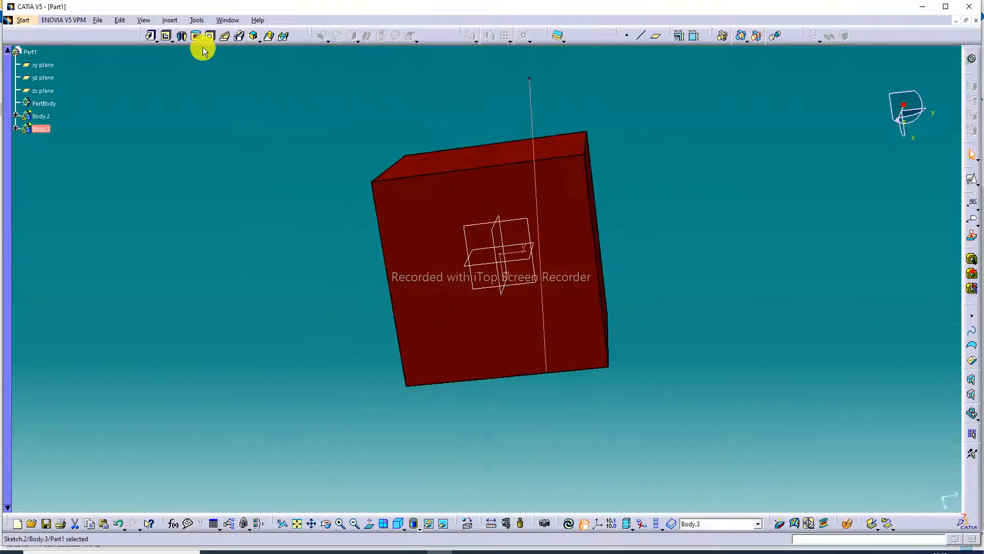
# Create a thick Pocket in Body.3 from the open line sketch, with 40 mm depth and a Thickness1 of 4 mm.
pyautogui.click(168, 37)
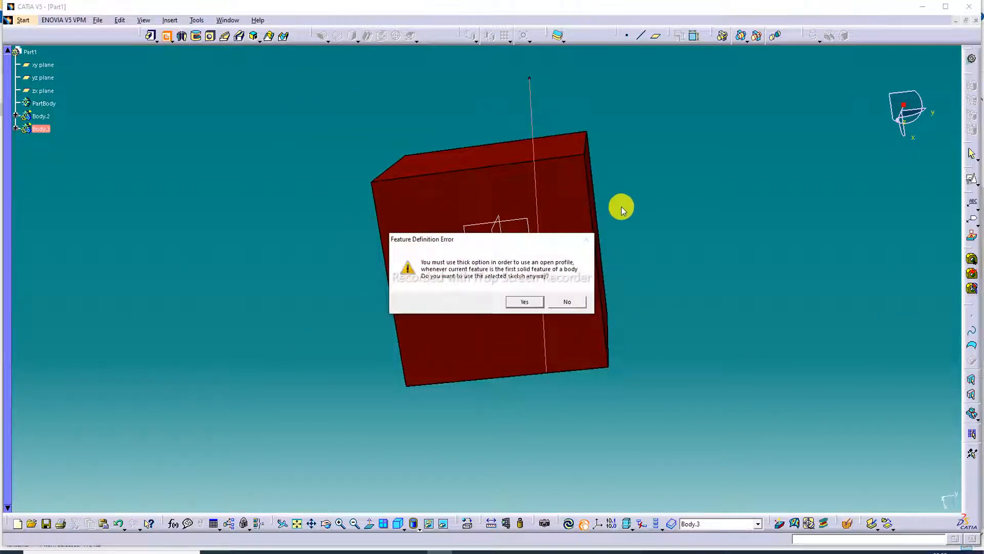
pyautogui.click(527, 301)
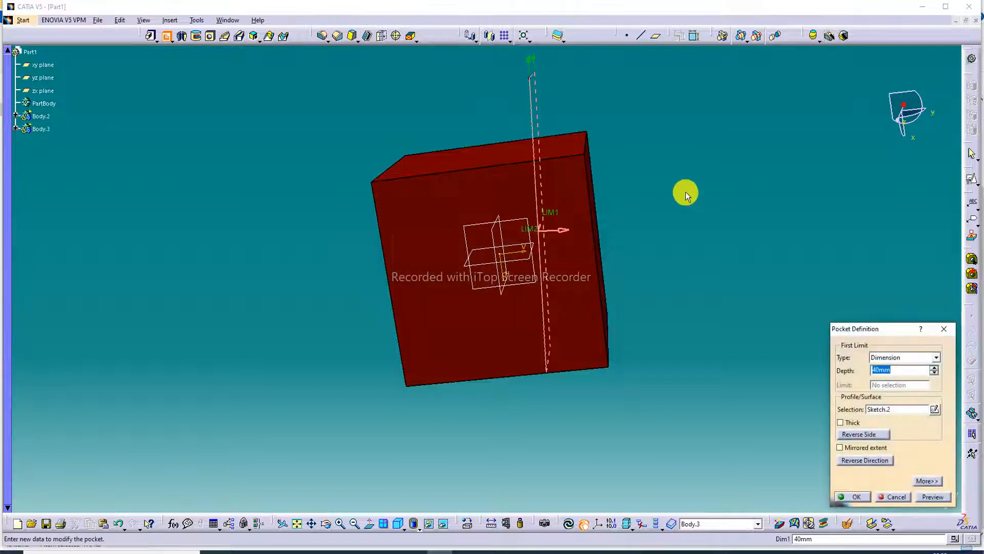
pyautogui.moveTo(685, 193); pyautogui.dragTo(554, 238, button='middle')
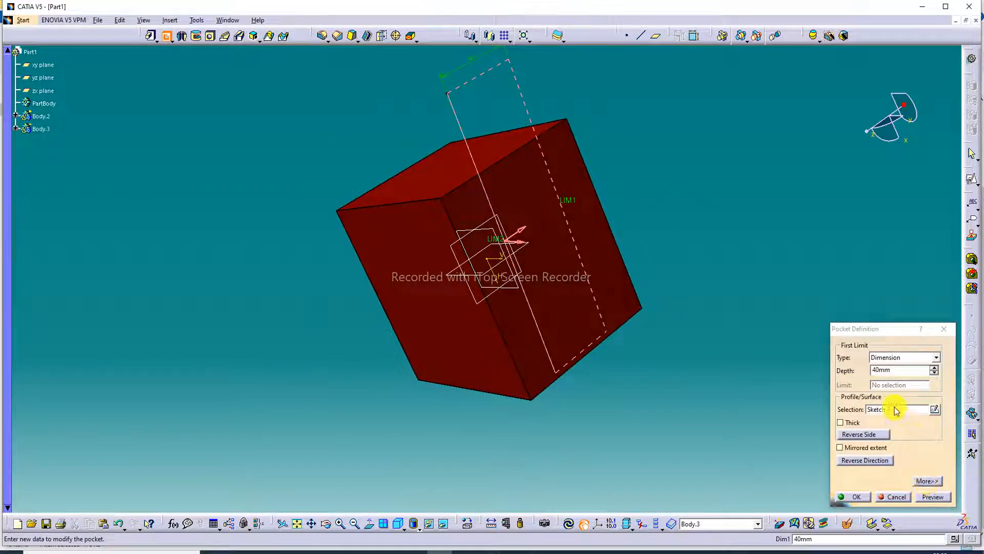
pyautogui.click(851, 423)
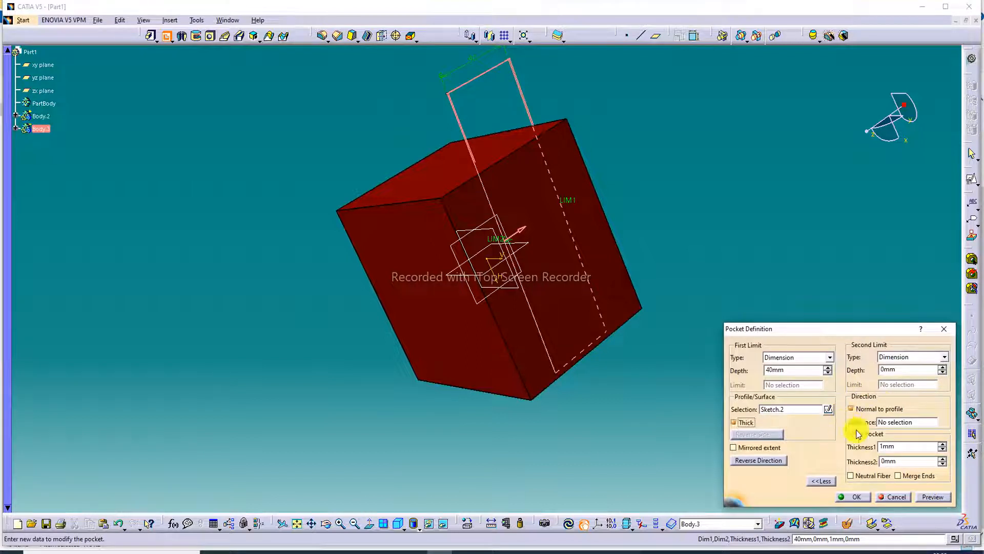
pyautogui.doubleClick(901, 446)
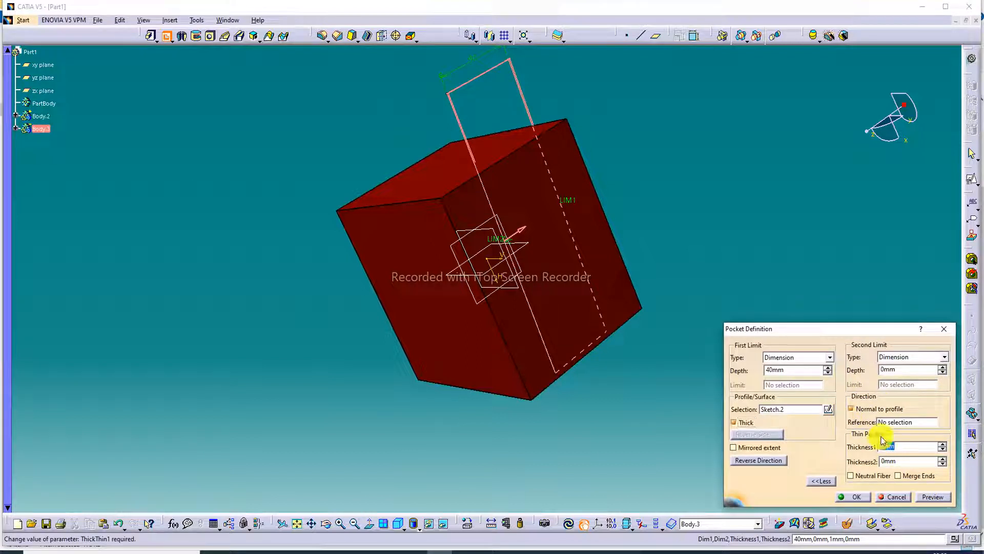
pyautogui.write('4')
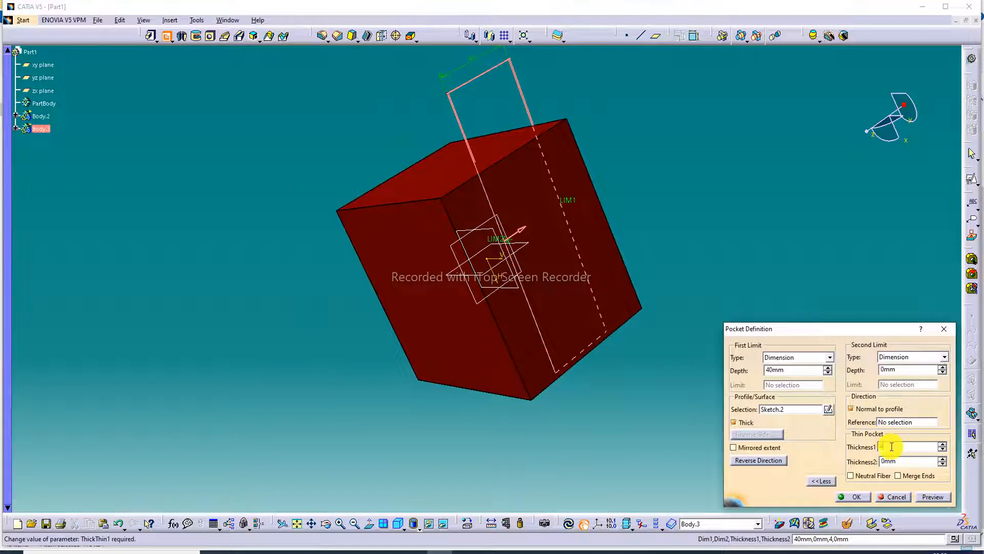
pyautogui.press('Return')
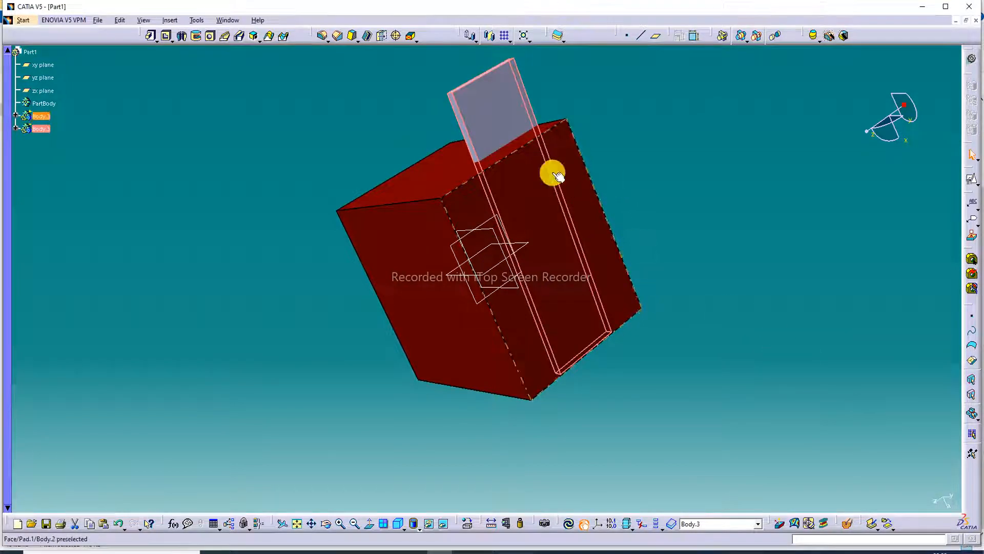
# Edit the thin pocket to extend its second limit to 69 mm, previewing before accepting.
pyautogui.doubleClick(499, 109)
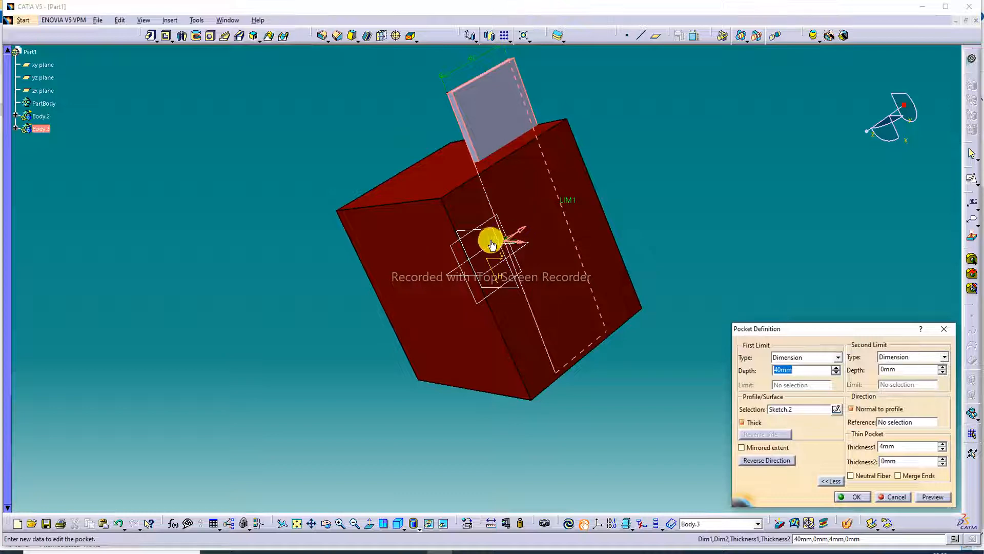
pyautogui.moveTo(489, 243); pyautogui.dragTo(385, 318)
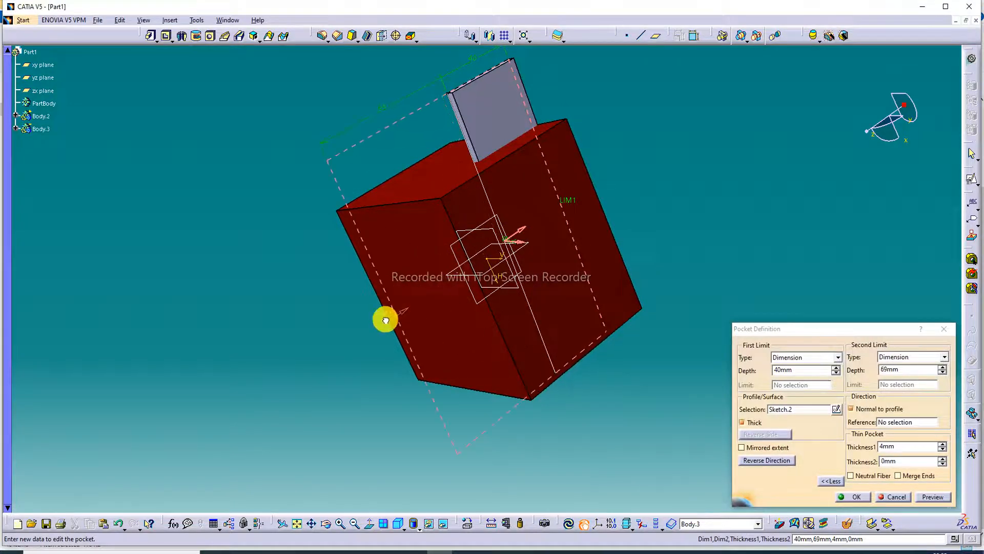
pyautogui.moveTo(631, 127); pyautogui.dragTo(479, 237, button='middle')
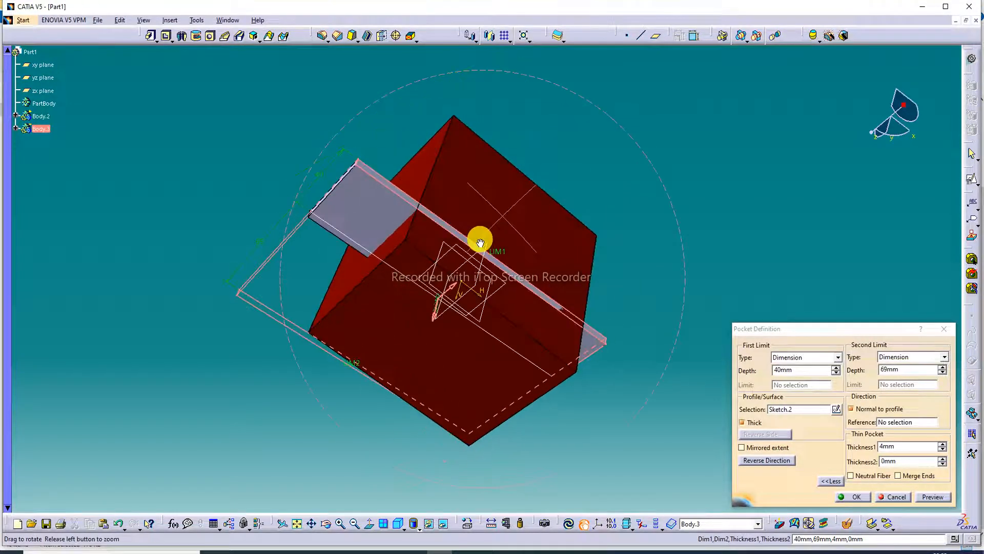
pyautogui.click(918, 499)
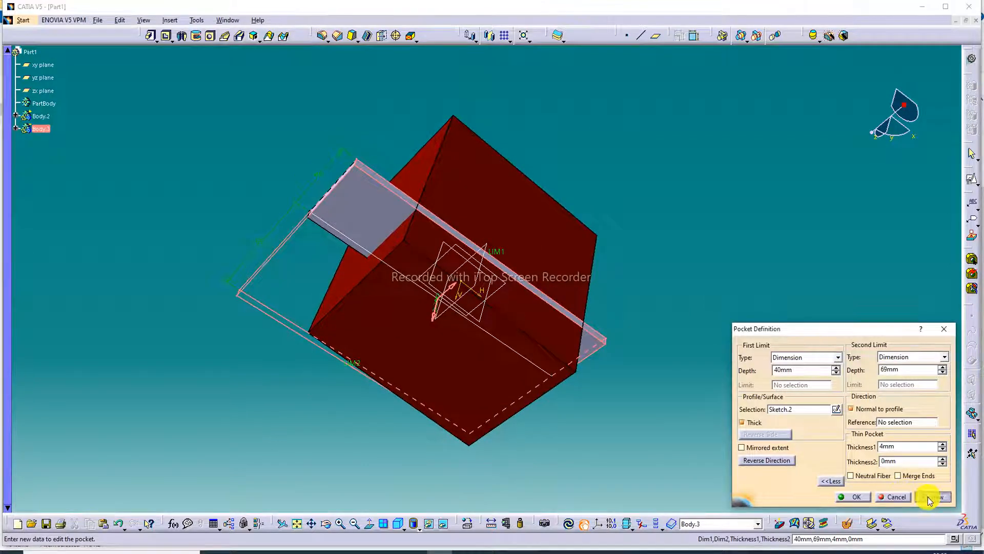
pyautogui.click(852, 497)
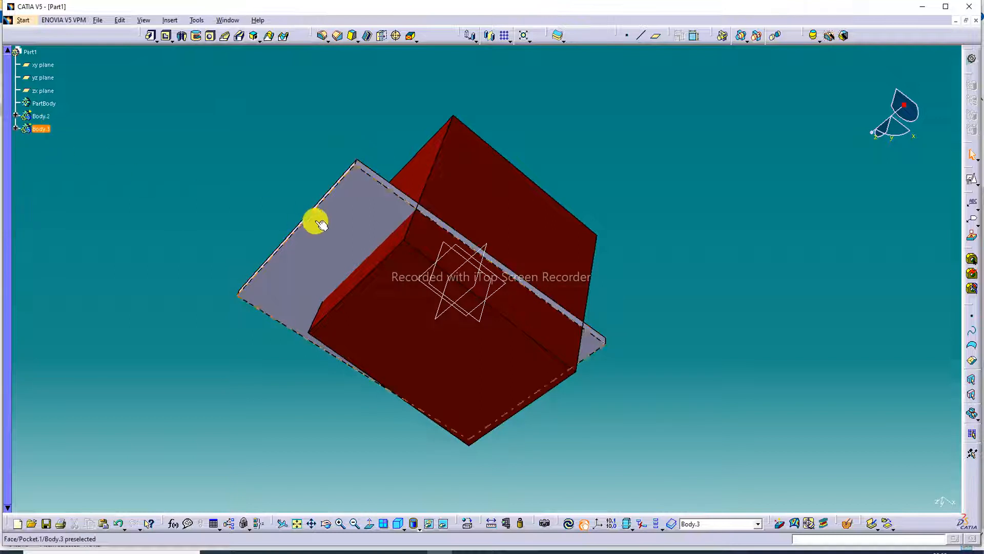
# Review the thin pocket in Body.3 against the red block, opening its definition and closing it without changes.
pyautogui.click(16, 128)
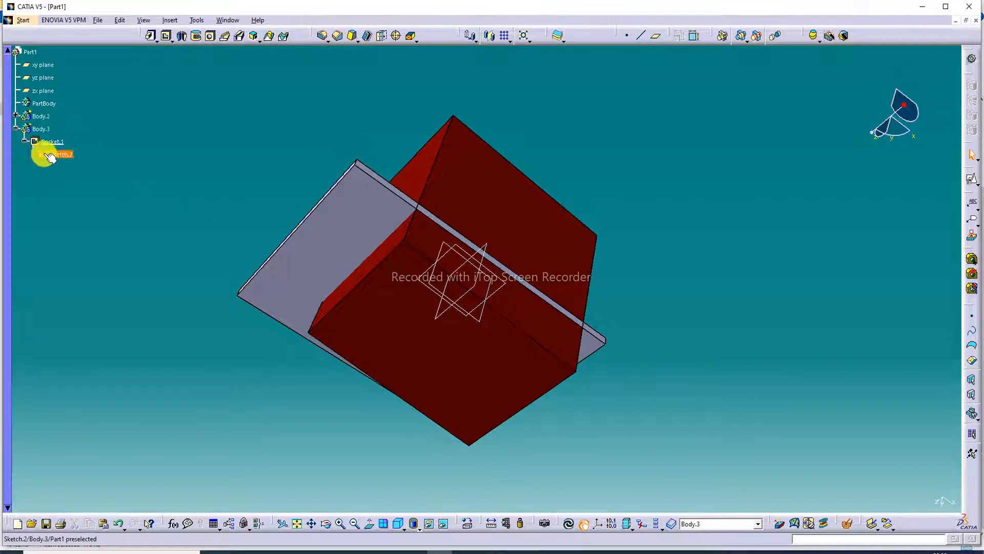
pyautogui.click(59, 147)
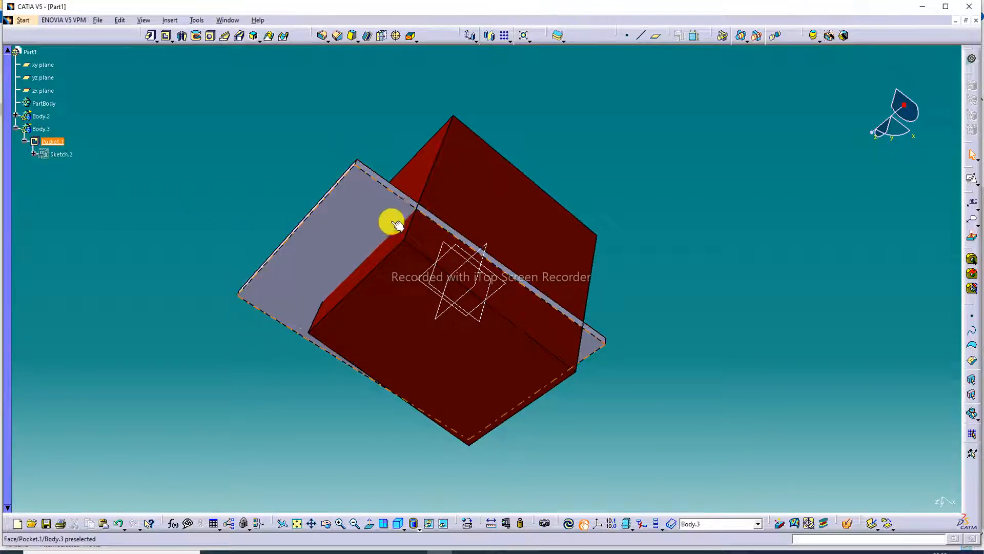
pyautogui.click(435, 202)
pyautogui.moveTo(435, 202); pyautogui.dragTo(672, 149, button='middle')
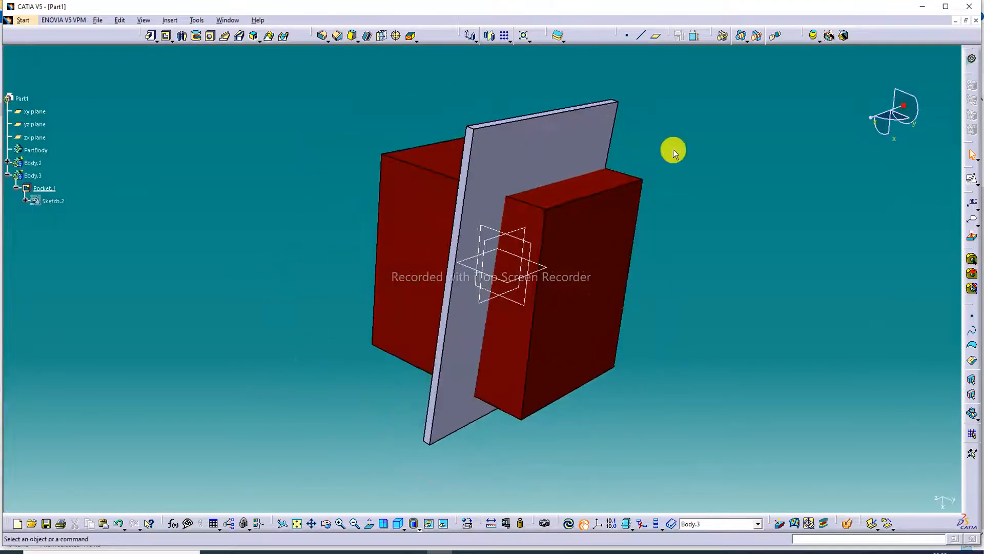
pyautogui.doubleClick(543, 156)
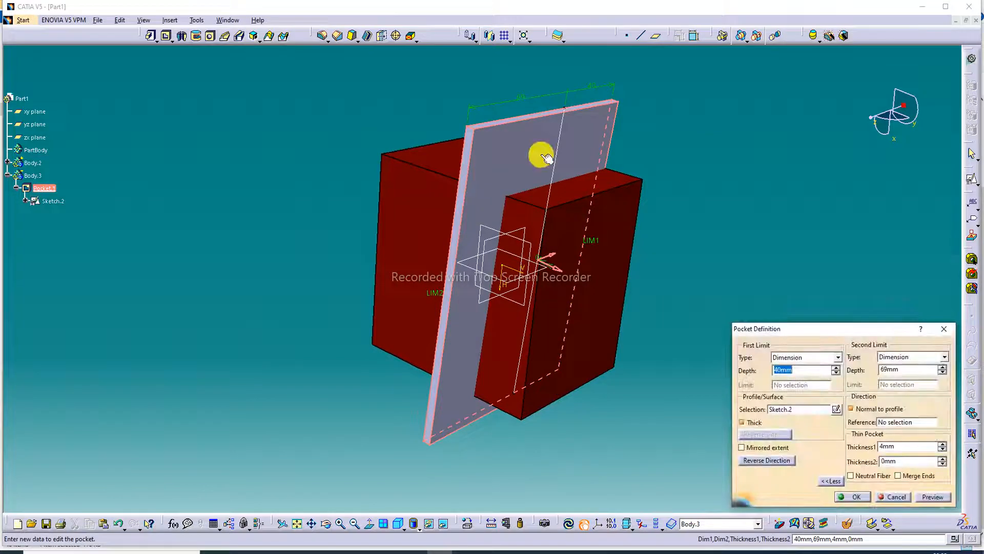
pyautogui.click(944, 329)
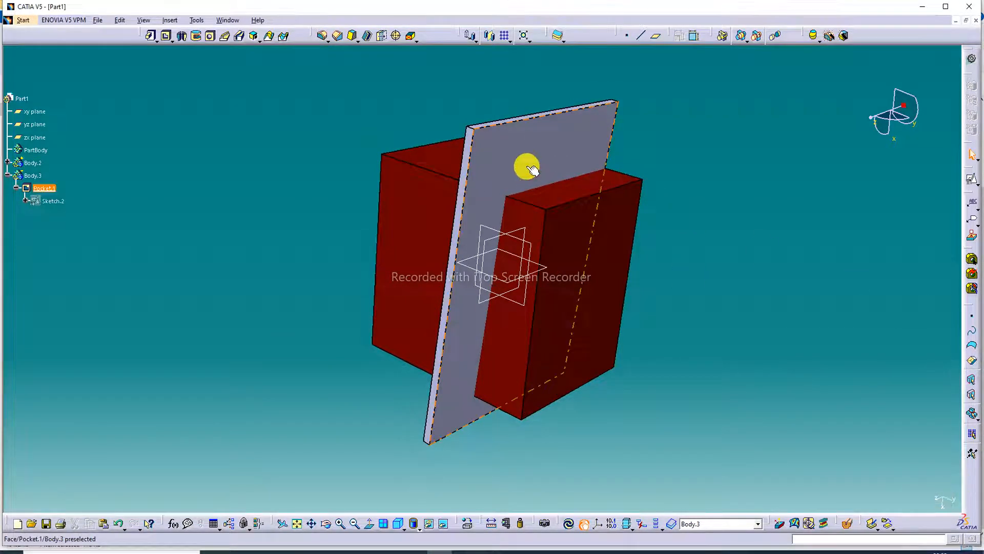
# Delete the thin pocket from Body.3 together with its aggregated elements.
pyautogui.rightClick(28, 190)
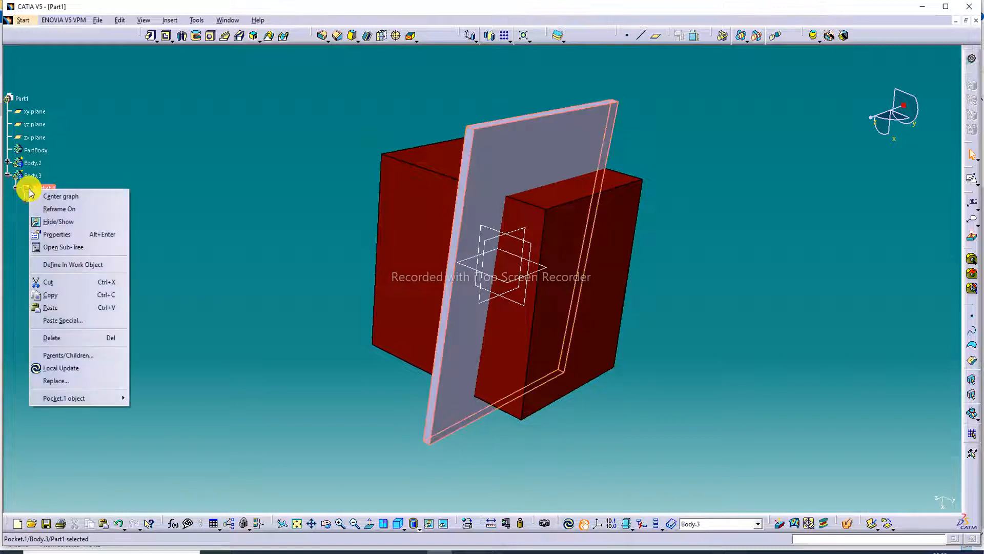
pyautogui.click(51, 337)
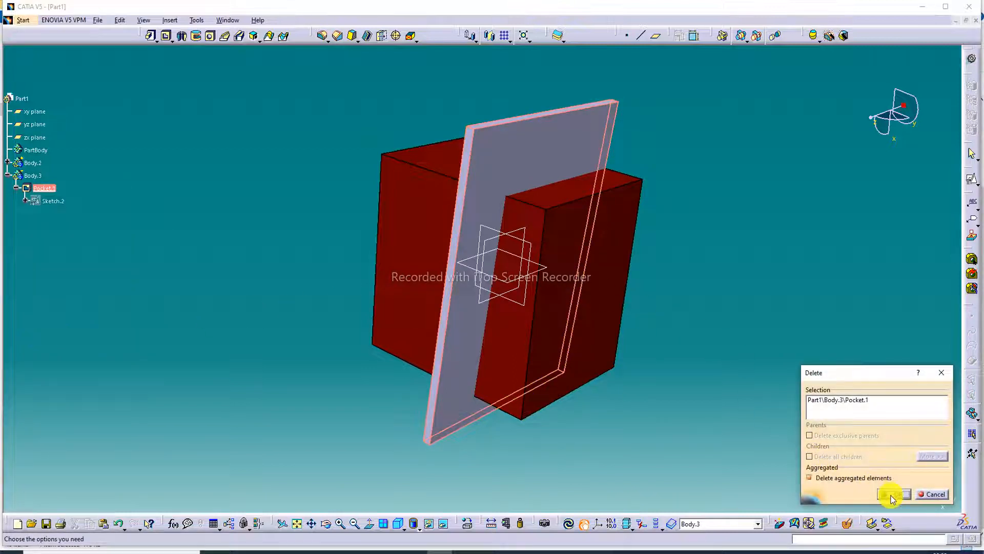
pyautogui.click(893, 495)
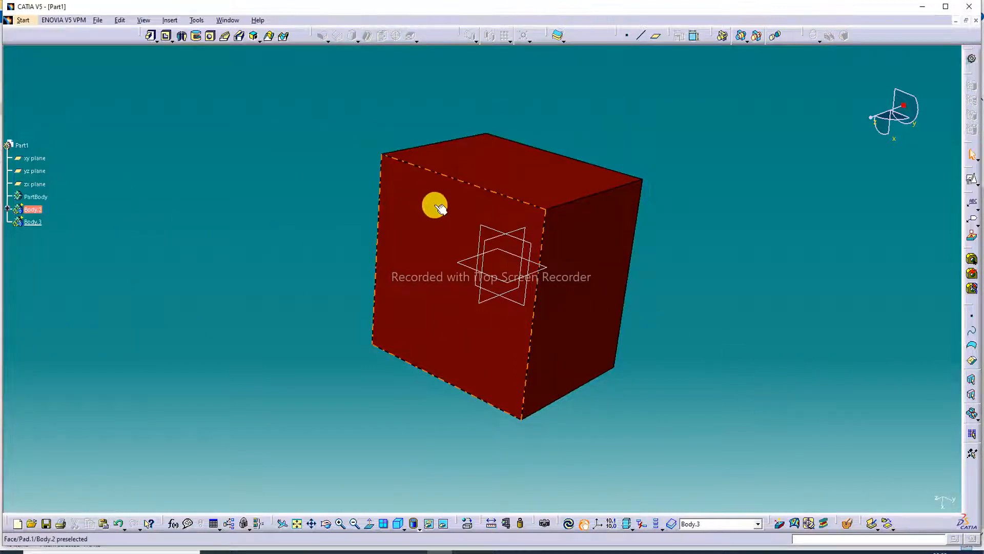
pyautogui.moveTo(508, 146); pyautogui.dragTo(558, 147, button='middle')
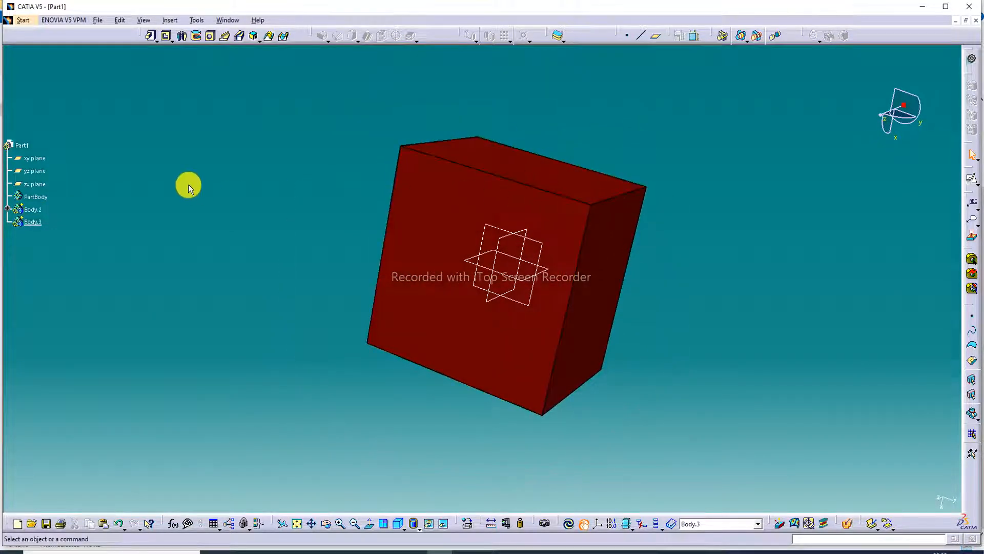
pyautogui.scroll(-2, 94, 200)
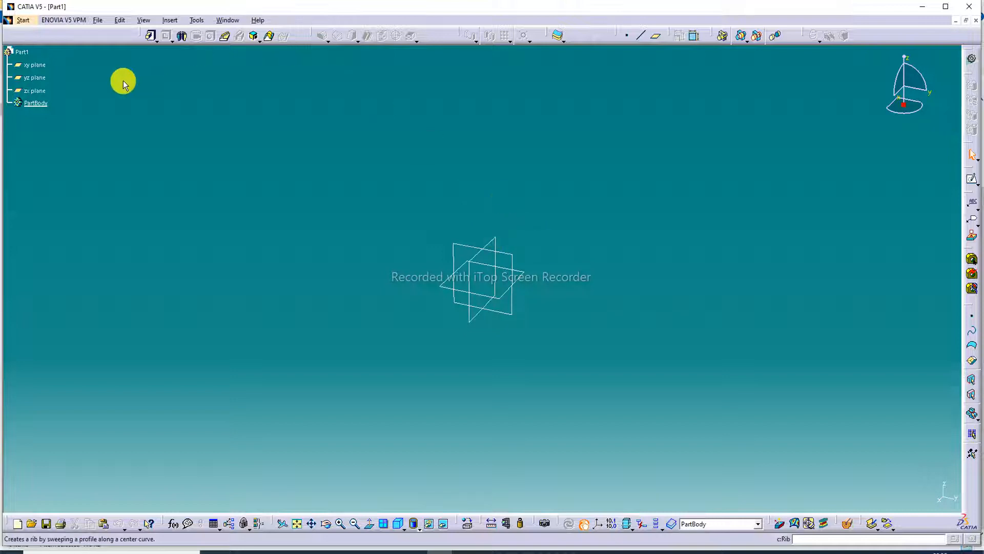
# Start a sketch on the xy plane of the empty part.
pyautogui.click(43, 68)
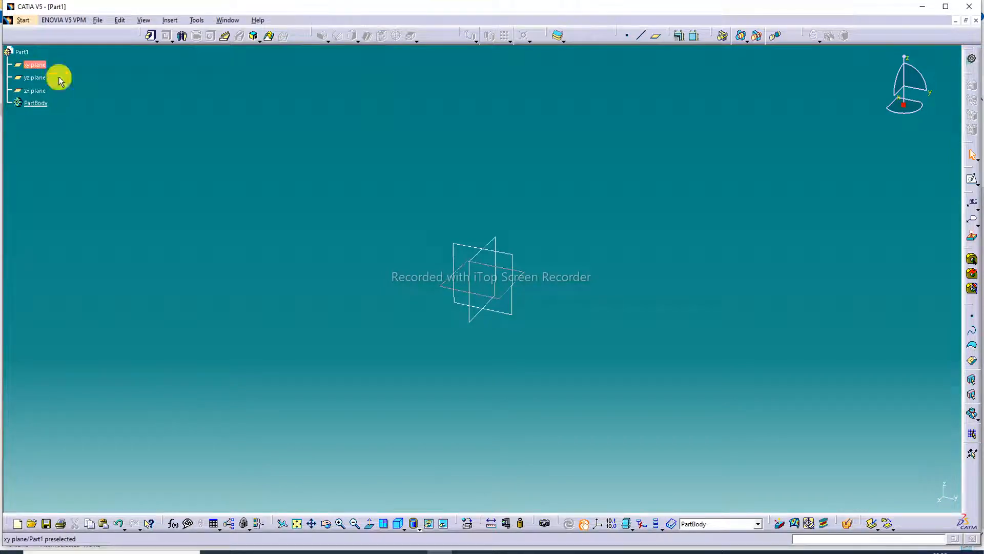
pyautogui.click(966, 183)
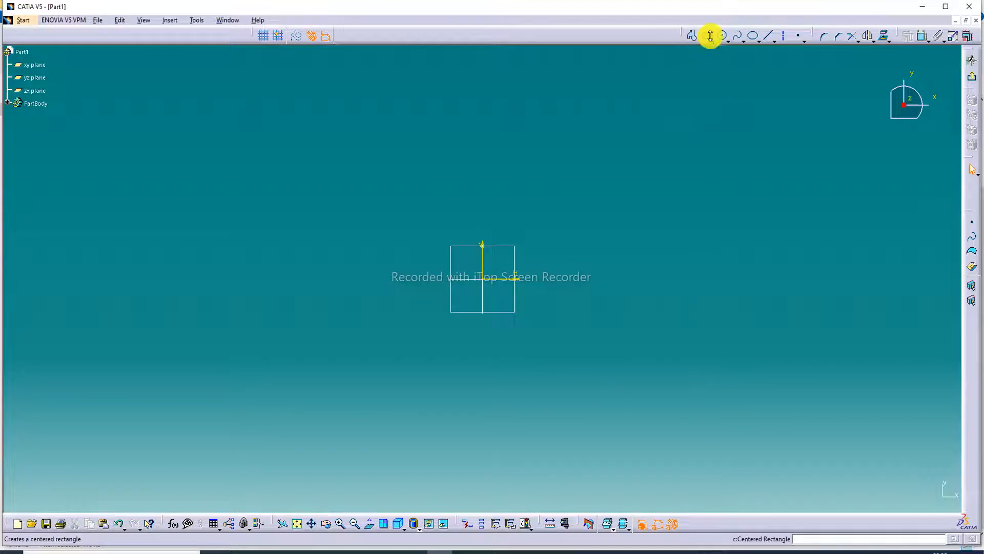
pyautogui.click(711, 38)
pyautogui.click(720, 53)
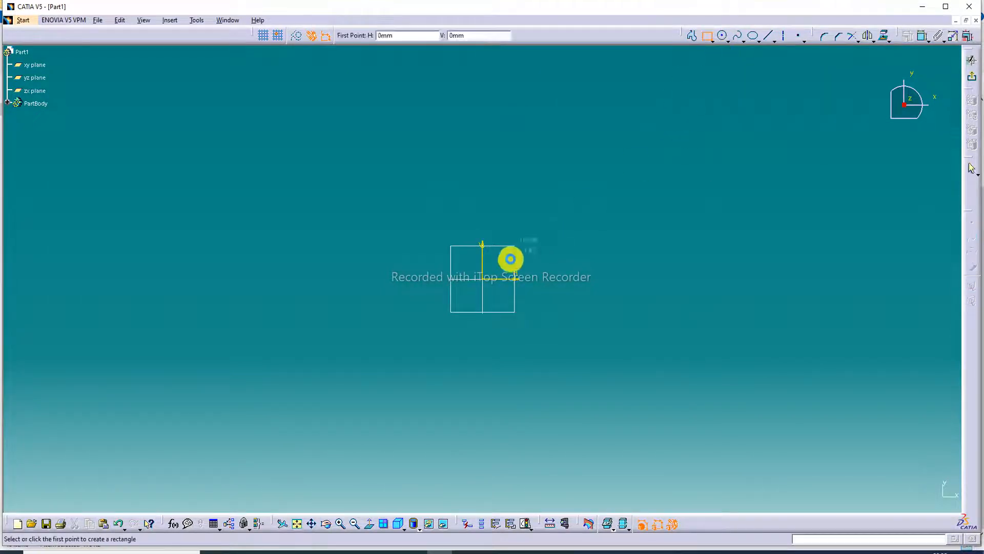
pyautogui.click(482, 278)
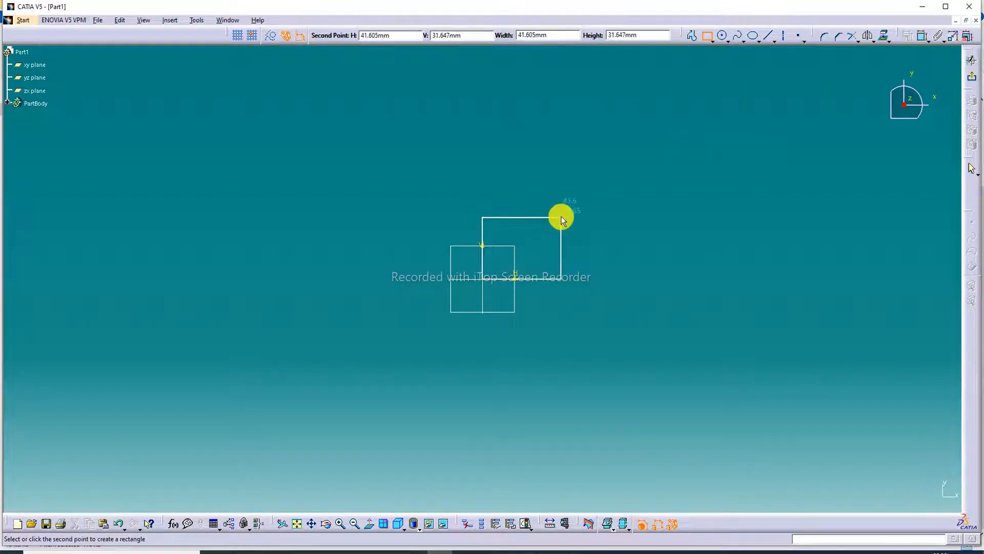
pyautogui.press('Escape')
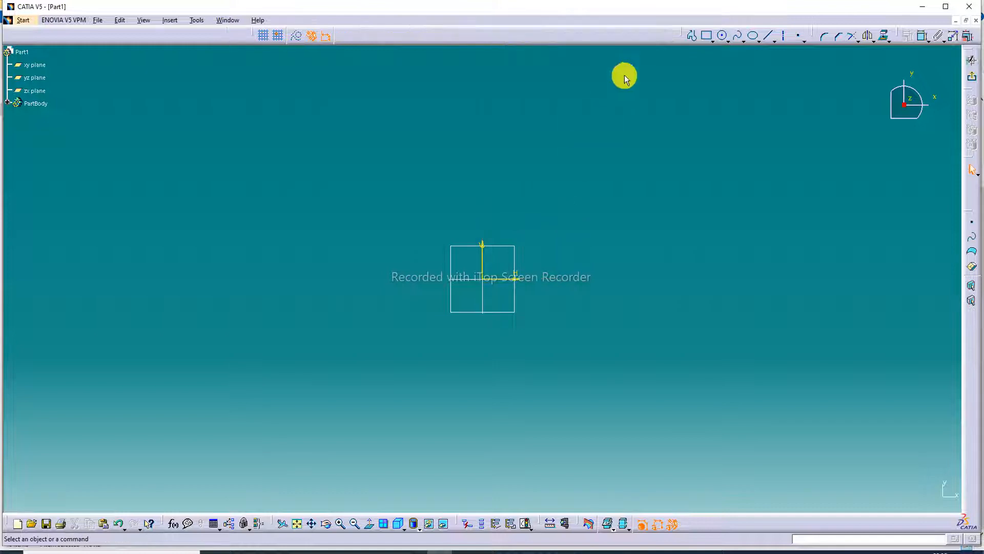
# Sketch a centered rectangle around the origin, extending well past the reference planes, and exit the sketch.
pyautogui.click(713, 41)
pyautogui.click(720, 158)
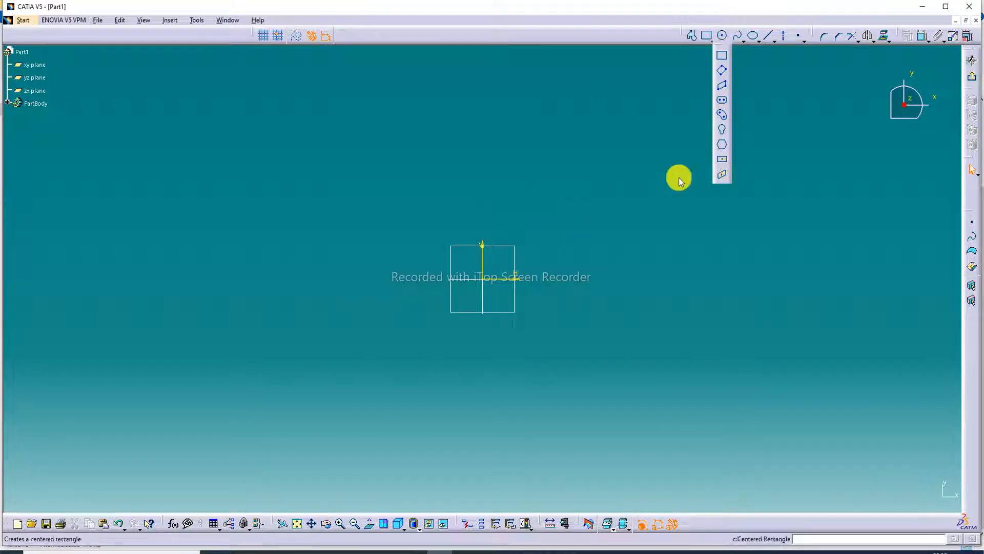
pyautogui.click(483, 278)
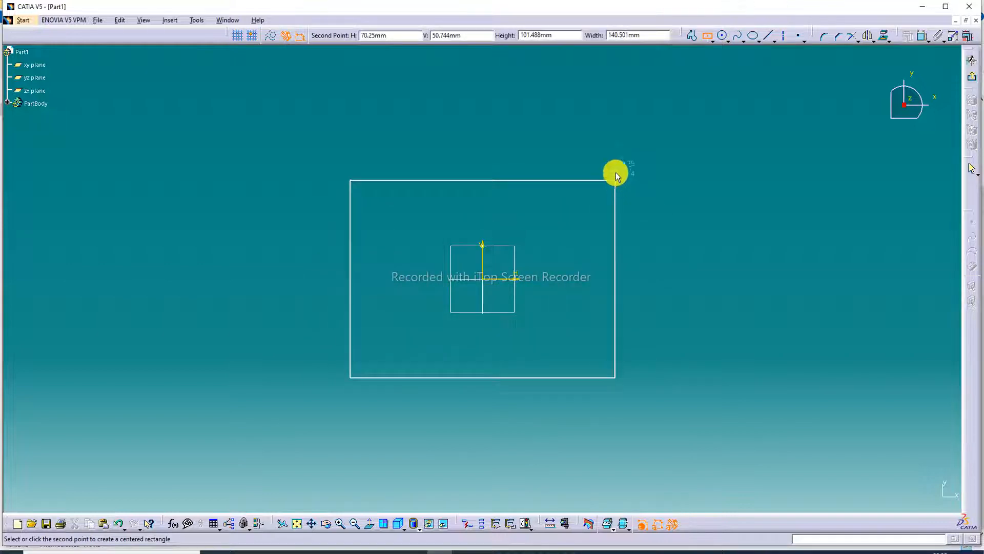
pyautogui.click(632, 166)
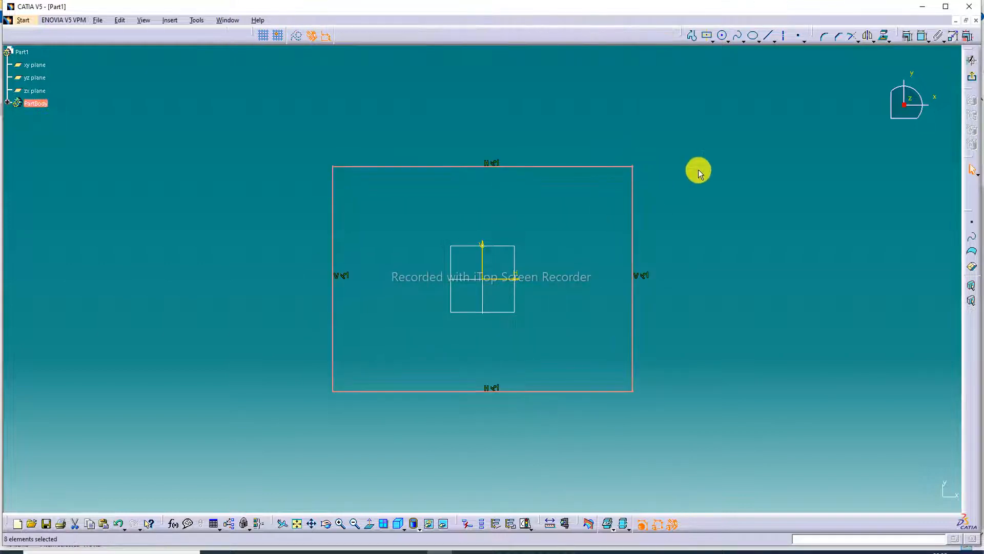
pyautogui.click(972, 80)
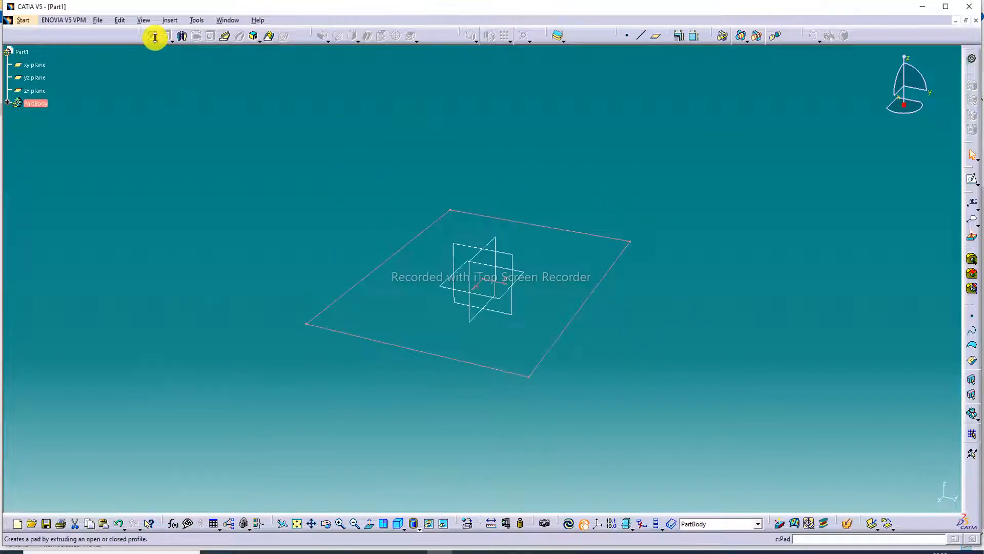
# Create a Pad from the rectangle sketch with a length of 80 mm.
pyautogui.click(156, 39)
pyautogui.click(149, 39)
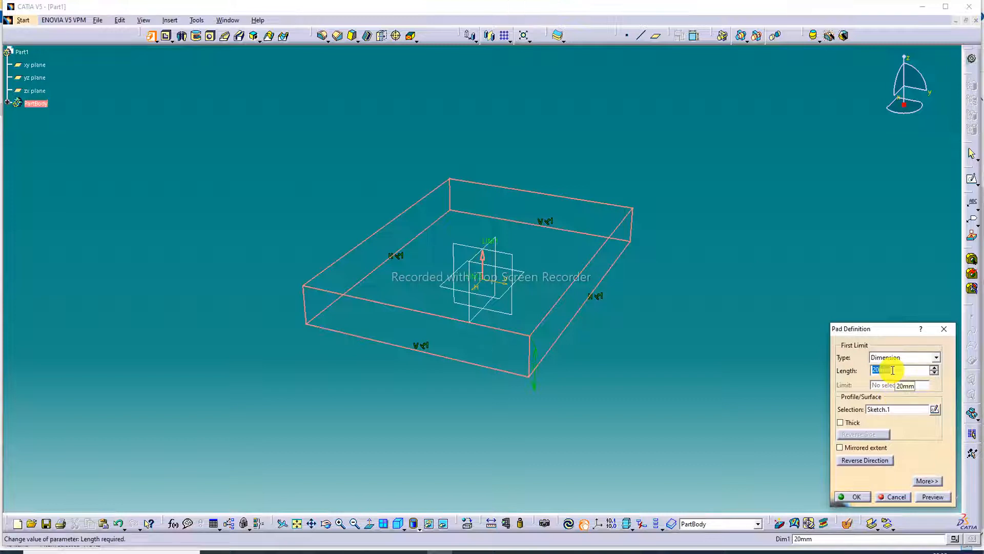
pyautogui.write('80')
pyautogui.press('Return')
pyautogui.press('Return')
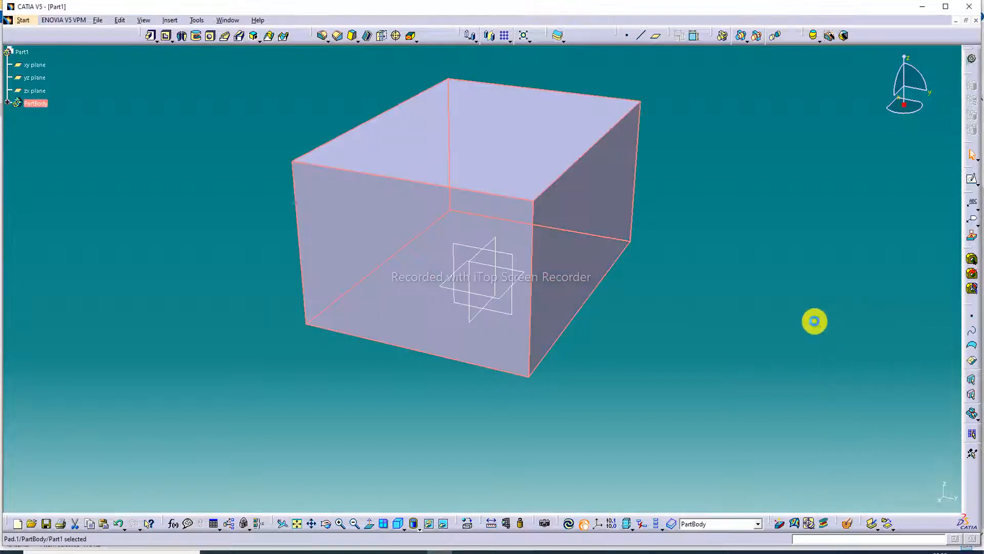
# Sketch a steeply slanted line on the block's top face, running past both long edges, and exit the sketch.
pyautogui.moveTo(560, 101); pyautogui.dragTo(543, 193, button='middle')
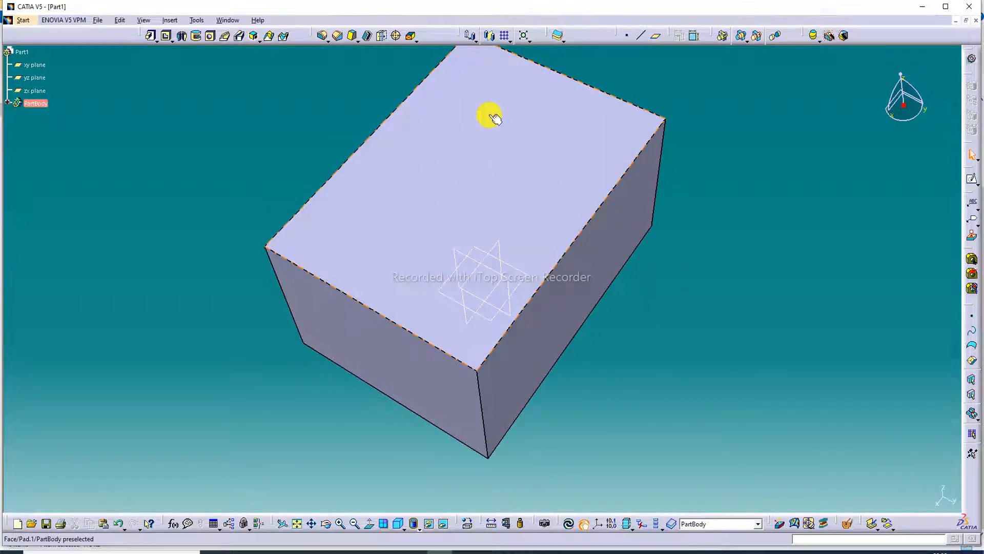
pyautogui.click(515, 144)
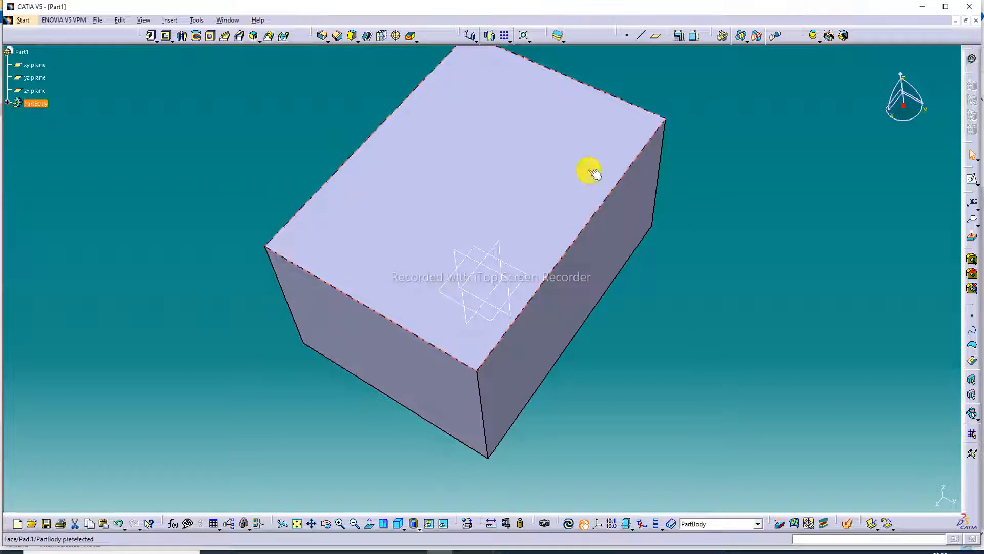
pyautogui.click(973, 183)
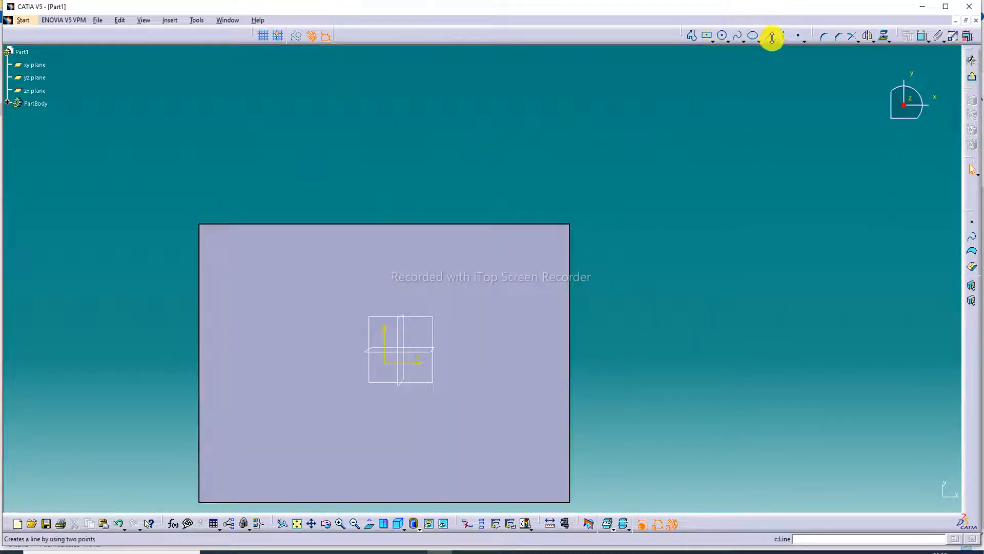
pyautogui.click(770, 37)
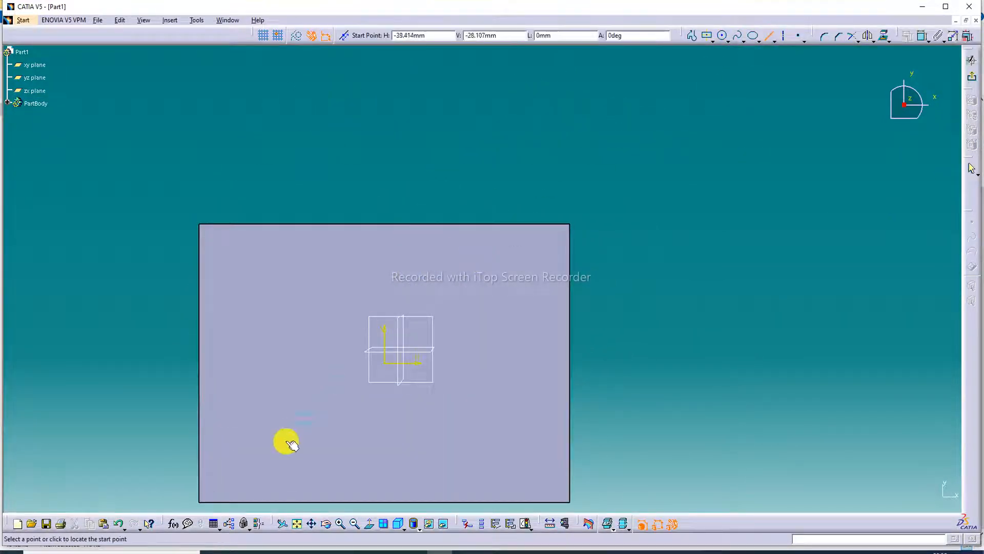
pyautogui.click(296, 523)
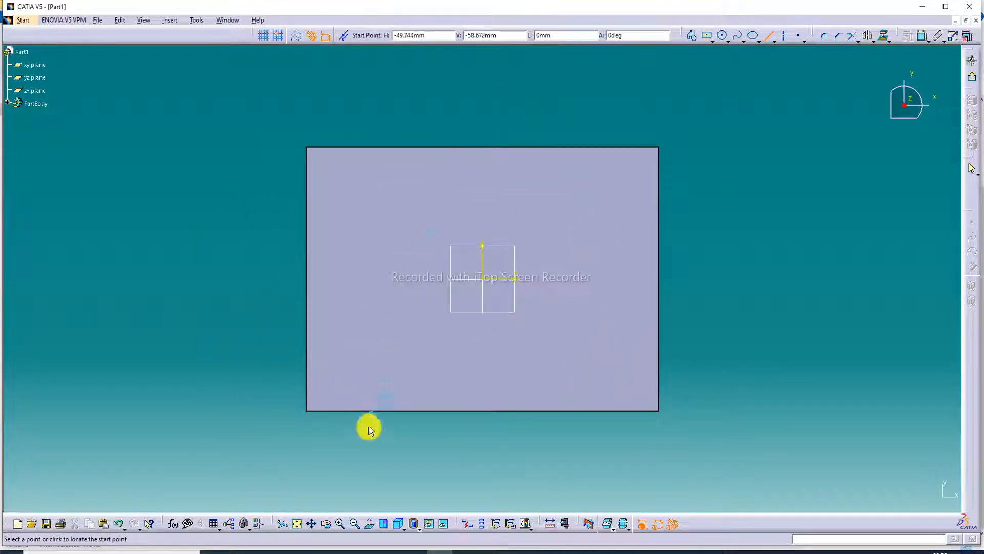
pyautogui.click(374, 449)
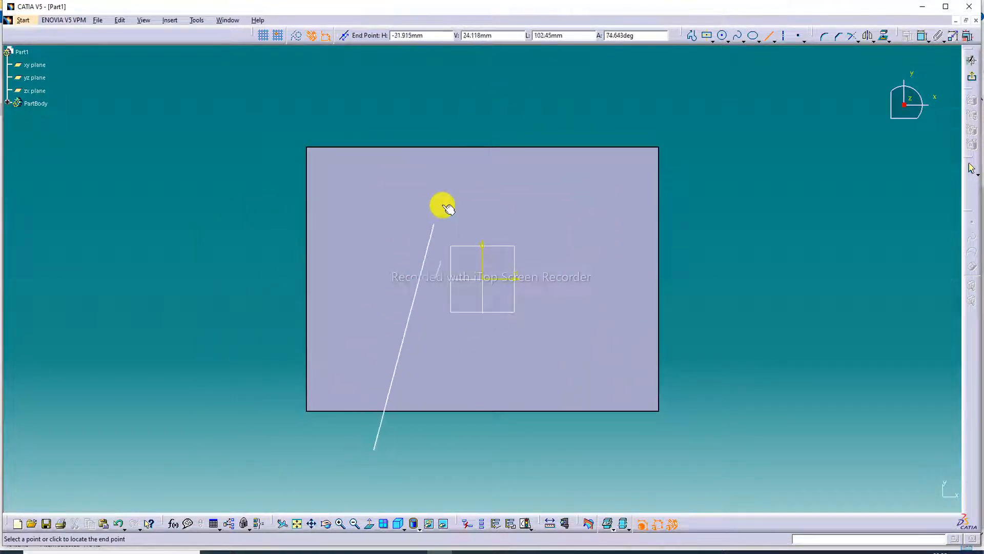
pyautogui.click(489, 130)
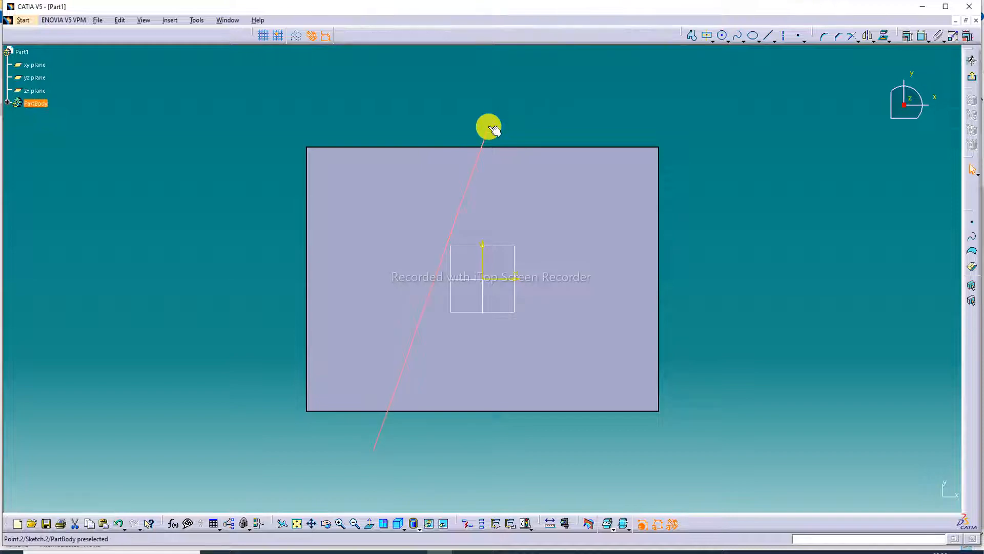
pyautogui.click(972, 80)
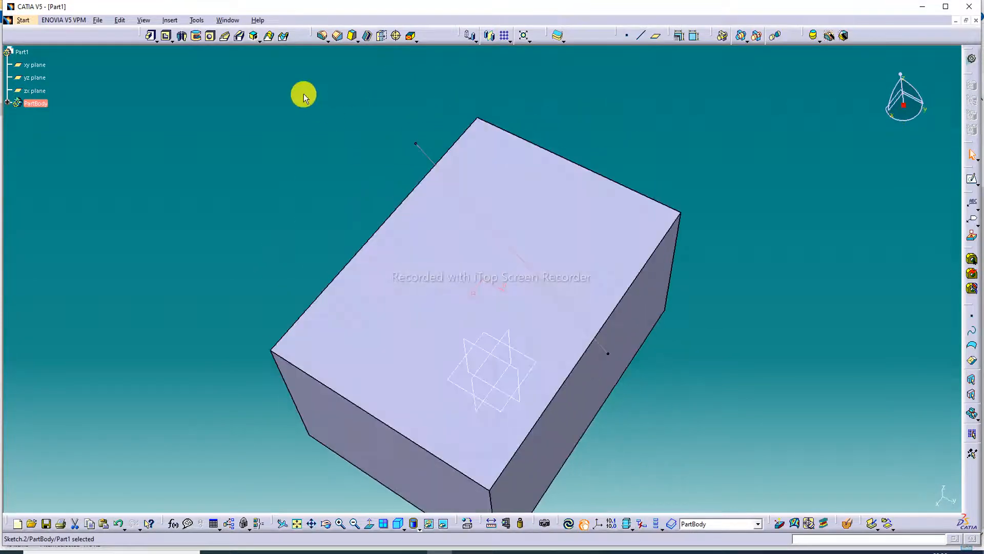
# Create a thick Pocket in PartBody from the open line sketch, with 80 mm depth and a Thickness1 of 4 mm, previewing it first.
pyautogui.click(167, 35)
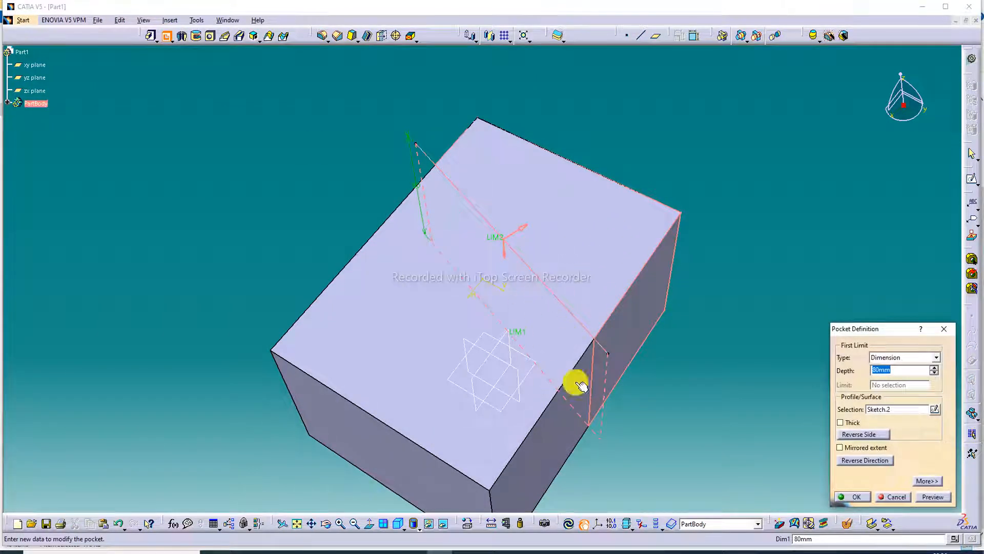
pyautogui.click(852, 424)
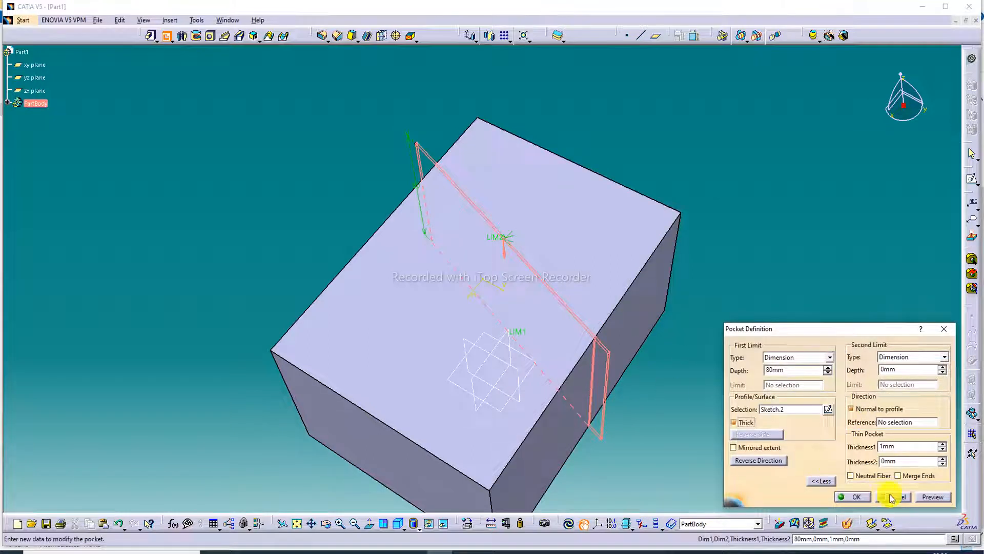
pyautogui.doubleClick(891, 445)
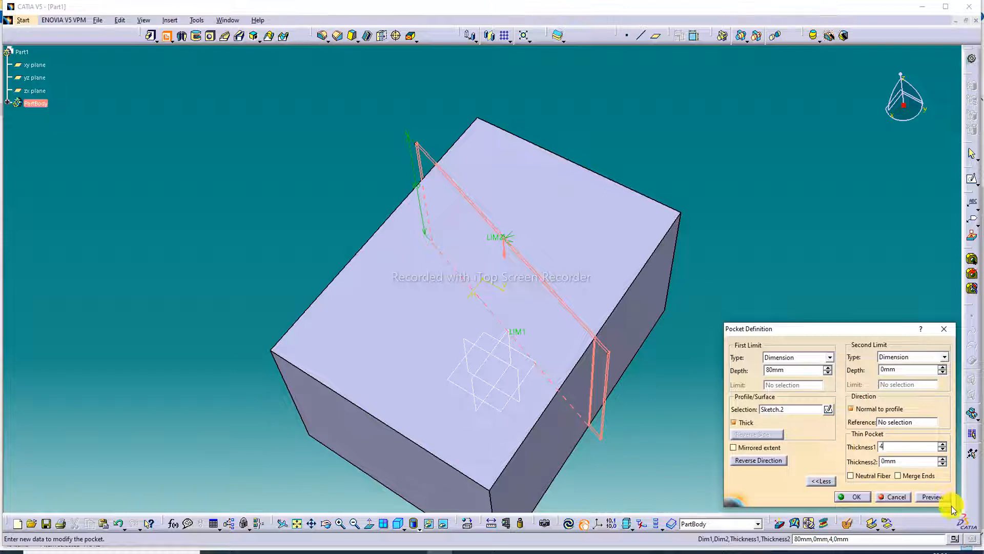
pyautogui.click(929, 497)
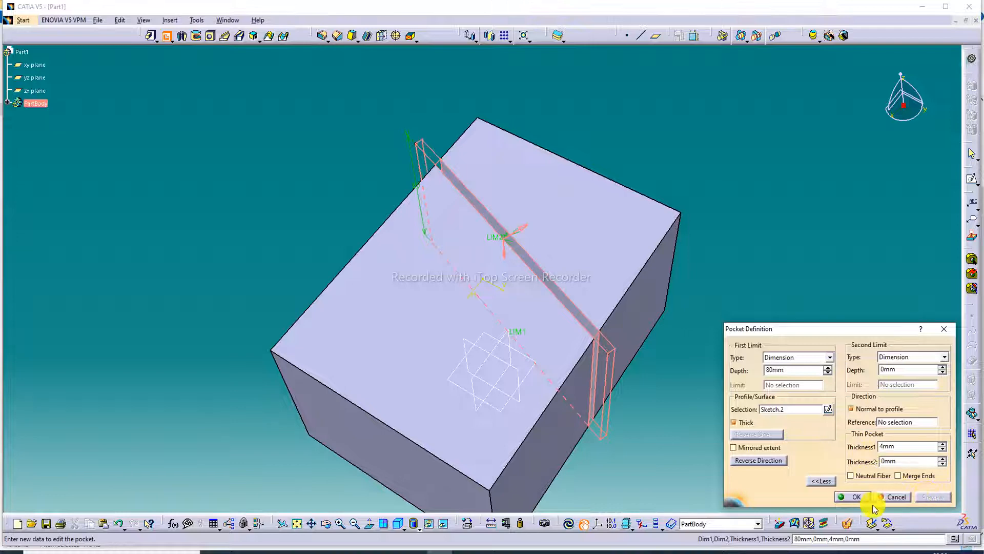
pyautogui.click(853, 496)
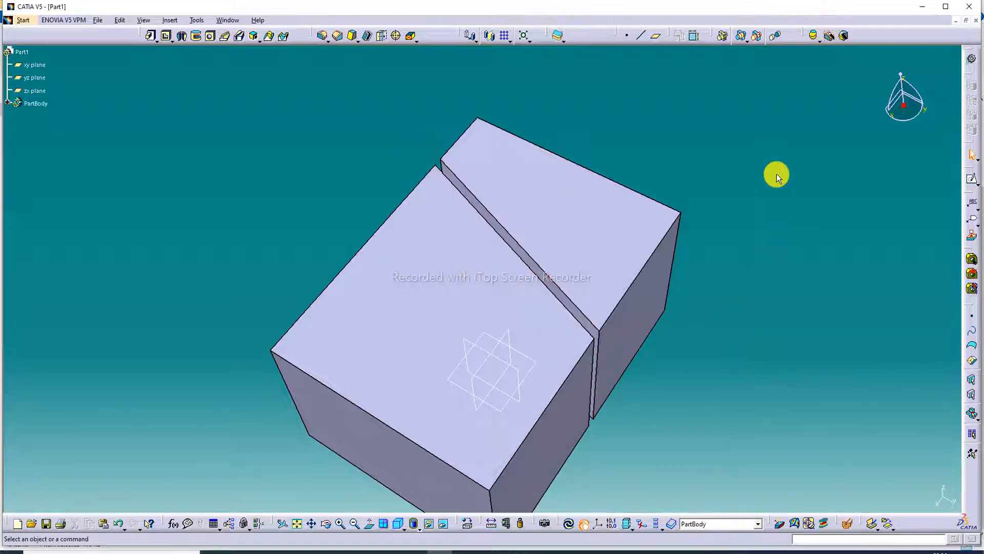
pyautogui.moveTo(753, 167); pyautogui.dragTo(641, 253, button='middle')
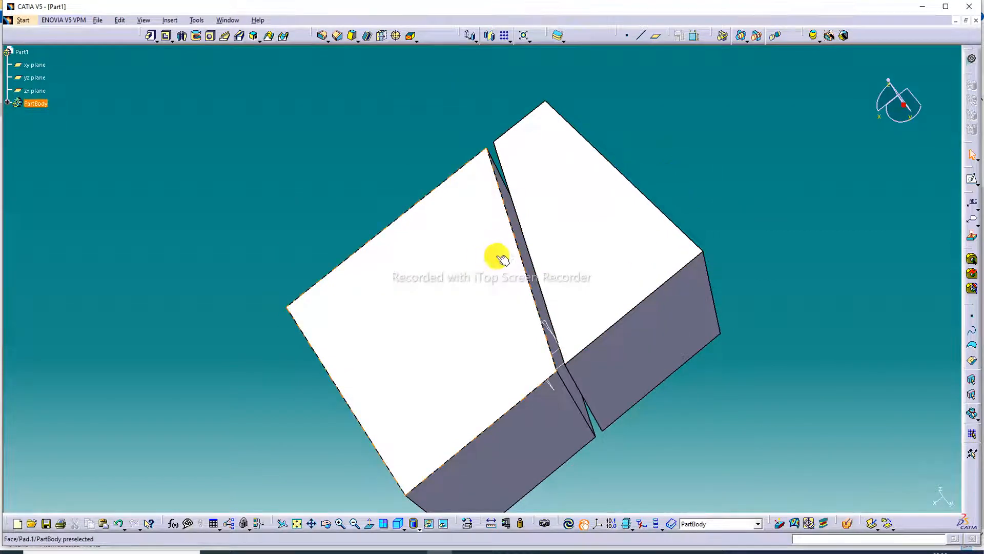
# Expand PartBody in the tree and set the fill color of the smaller lump's top face to blue.
pyautogui.click(7, 103)
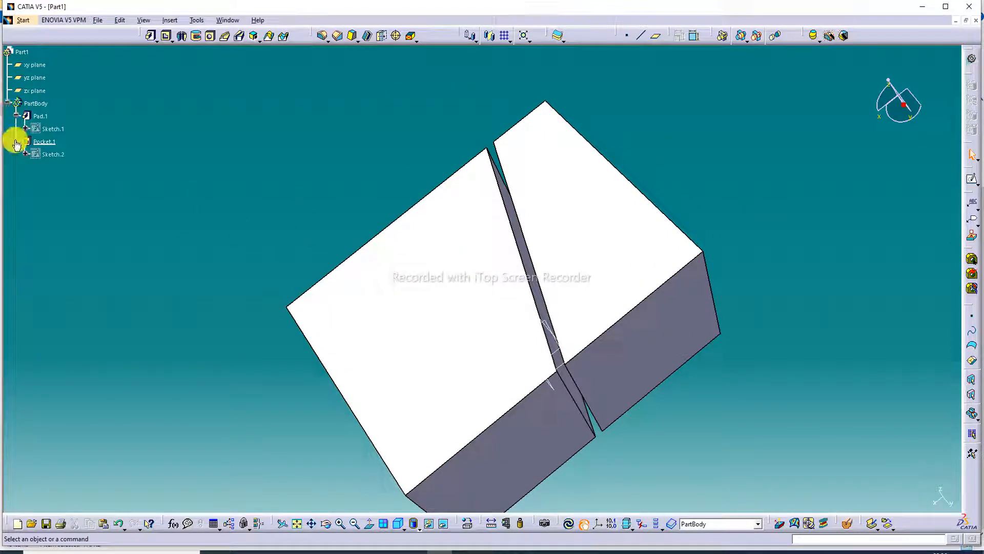
pyautogui.rightClick(41, 114)
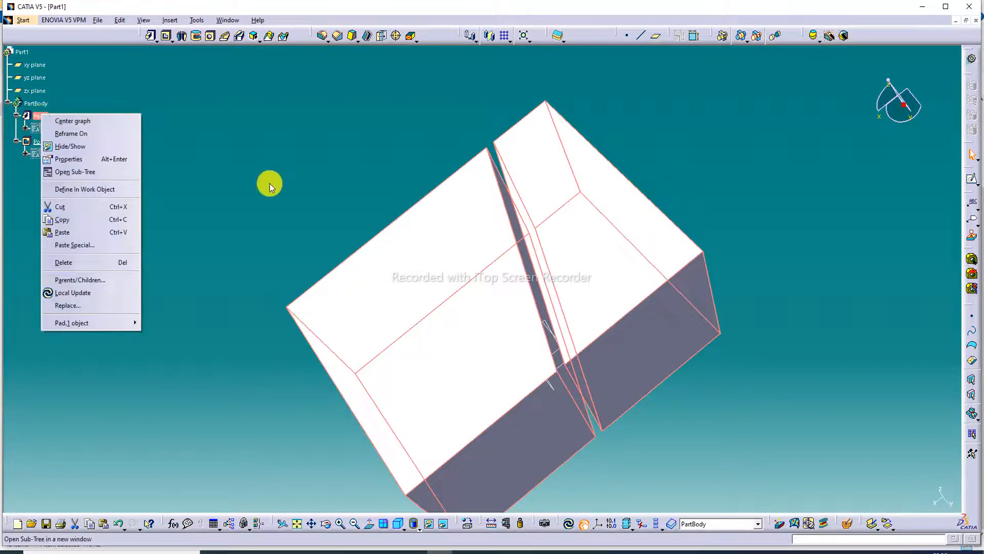
pyautogui.click(264, 171)
pyautogui.click(144, 174)
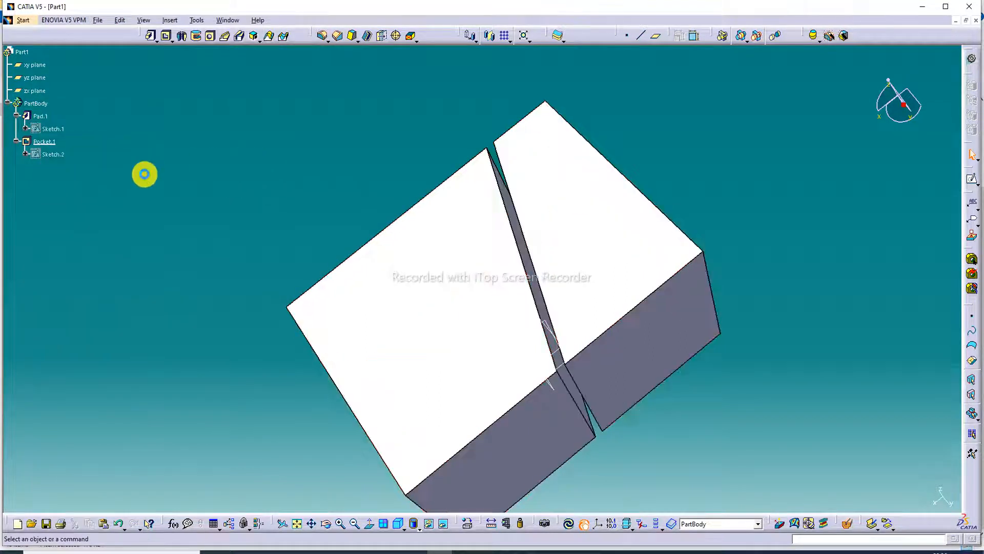
pyautogui.rightClick(612, 218)
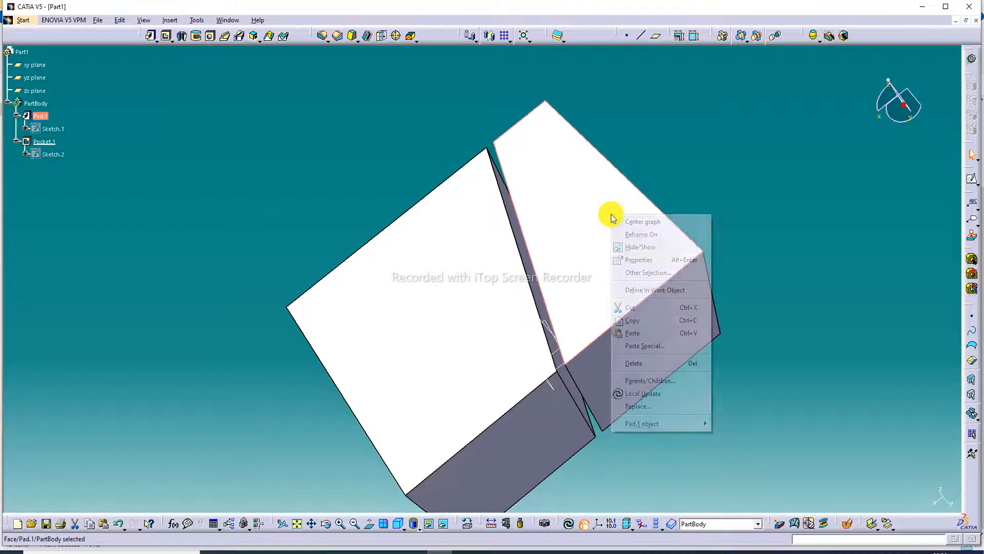
pyautogui.click(638, 260)
pyautogui.click(683, 203)
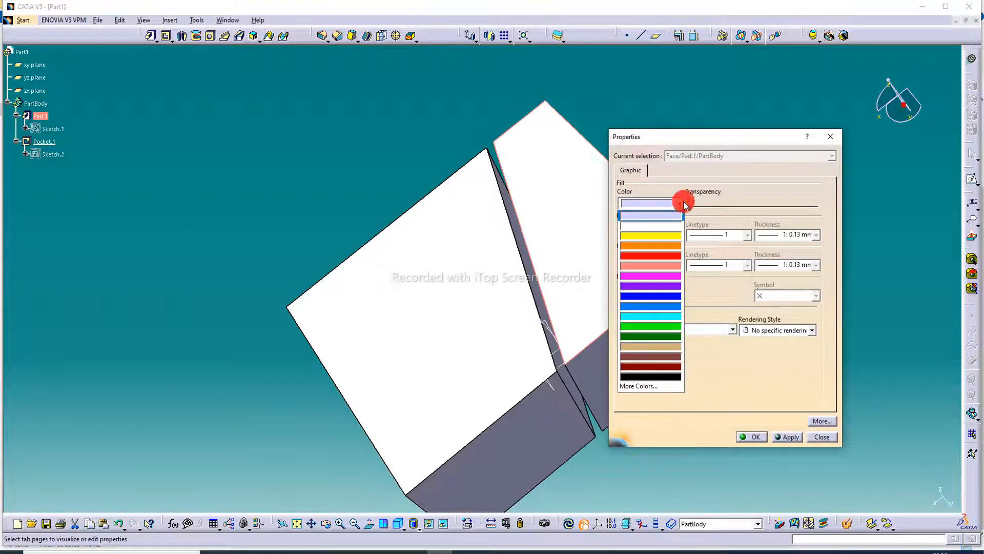
pyautogui.click(665, 296)
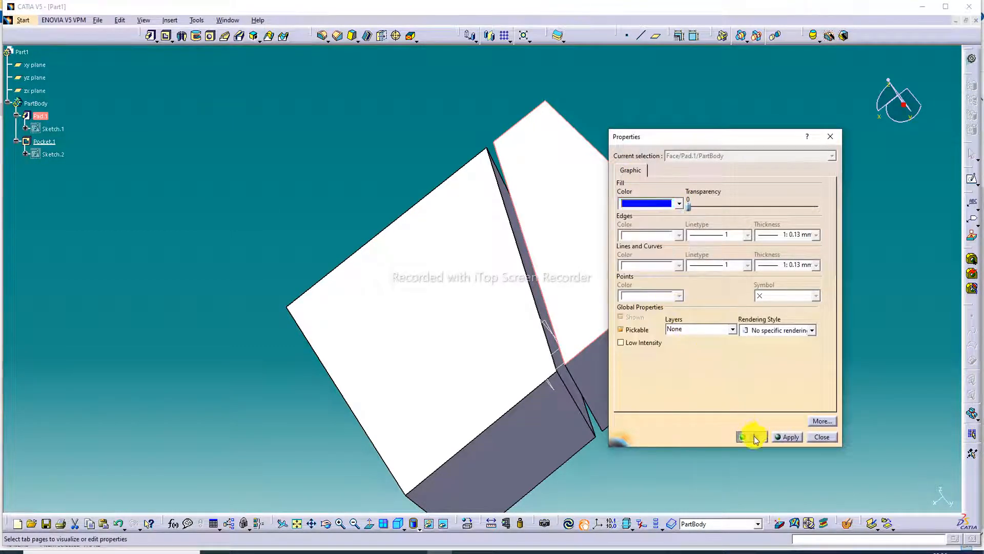
pyautogui.click(754, 437)
# Set the fill color of the larger lump's top face to magenta.
pyautogui.rightClick(497, 320)
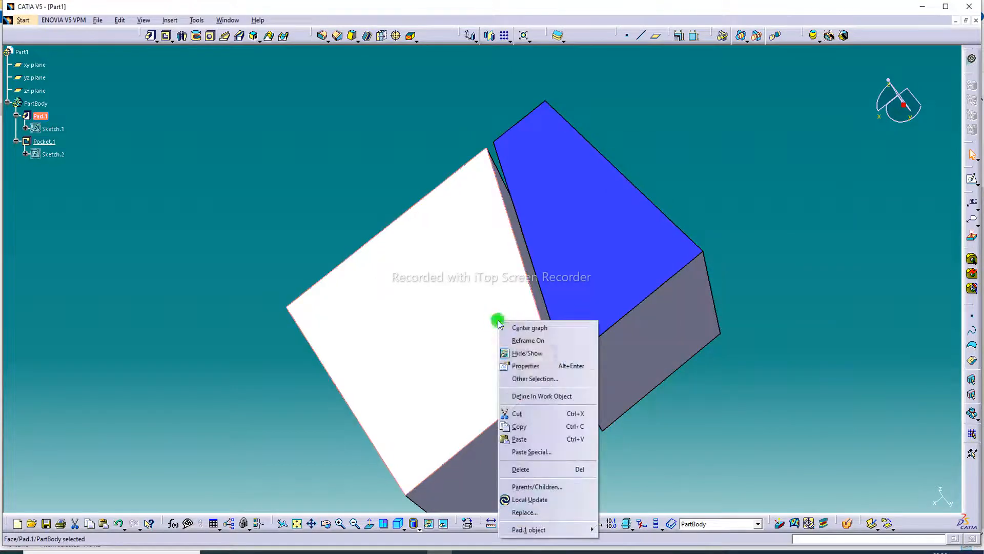
pyautogui.click(531, 365)
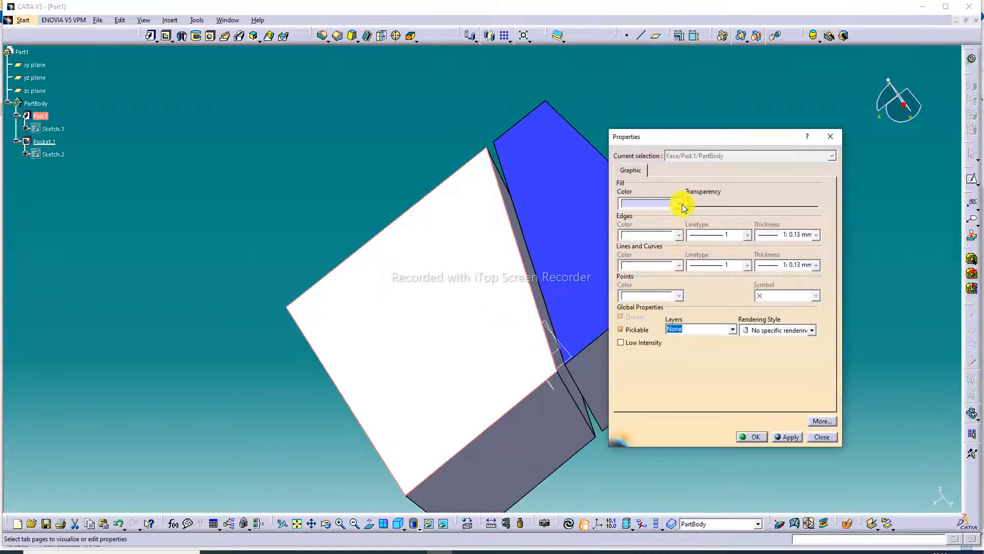
pyautogui.click(680, 204)
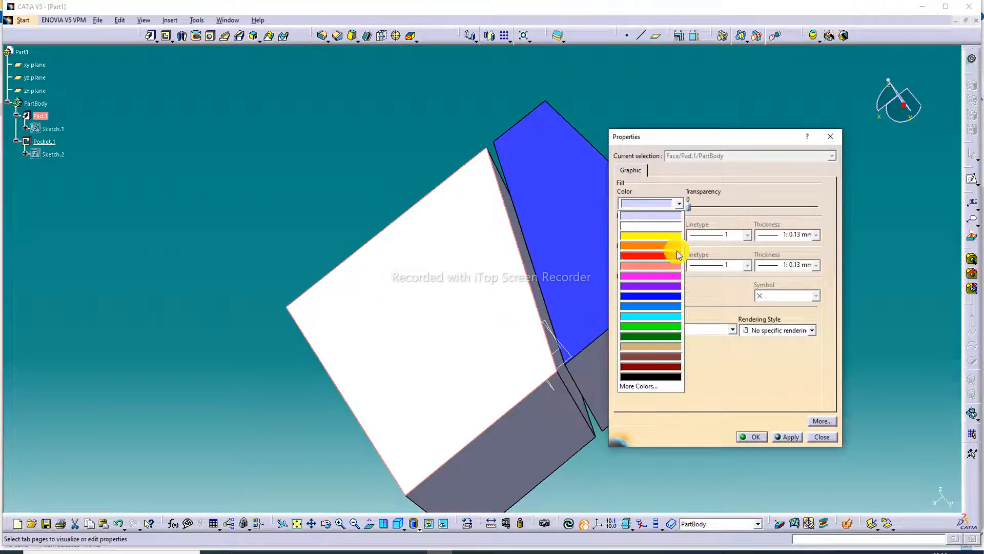
pyautogui.click(658, 277)
pyautogui.click(751, 437)
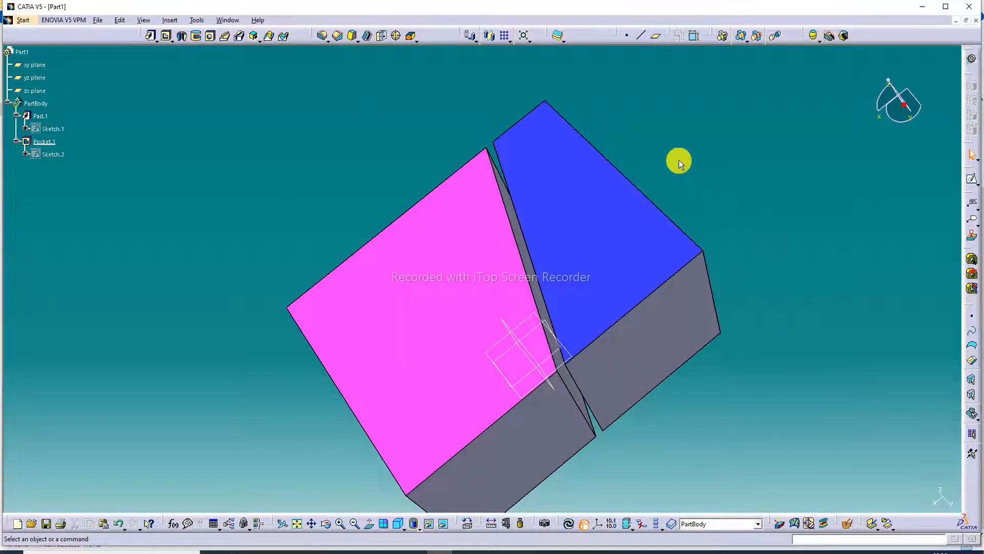
# Set the fill color of the blue lump's side face, on the side where the slot opens, to orange.
pyautogui.moveTo(678, 160); pyautogui.dragTo(579, 108, button='middle')
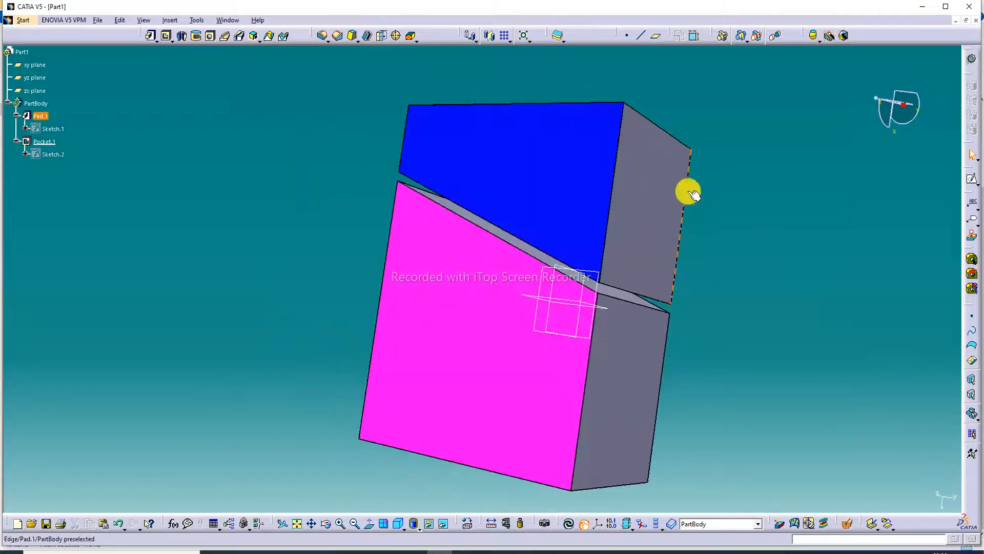
pyautogui.rightClick(655, 199)
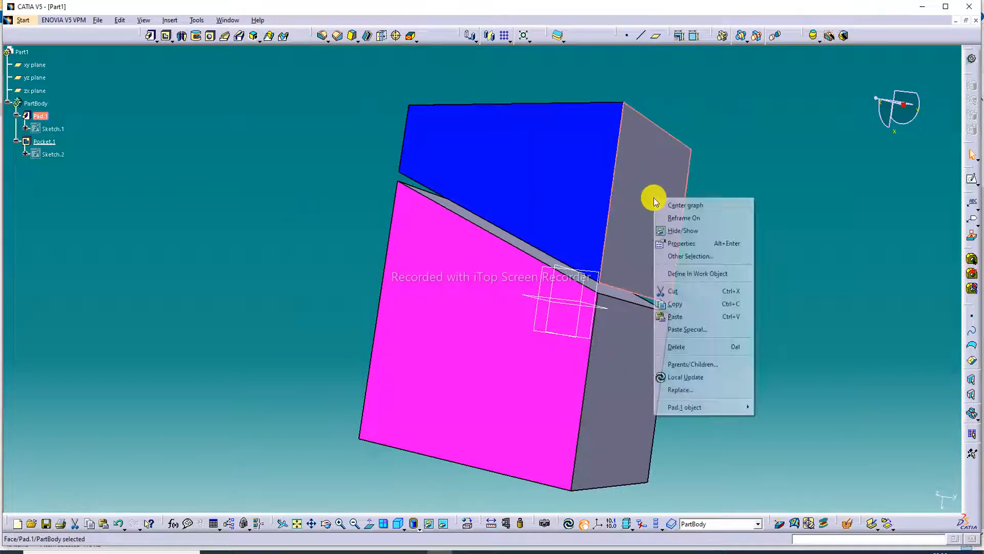
pyautogui.click(681, 242)
pyautogui.click(679, 205)
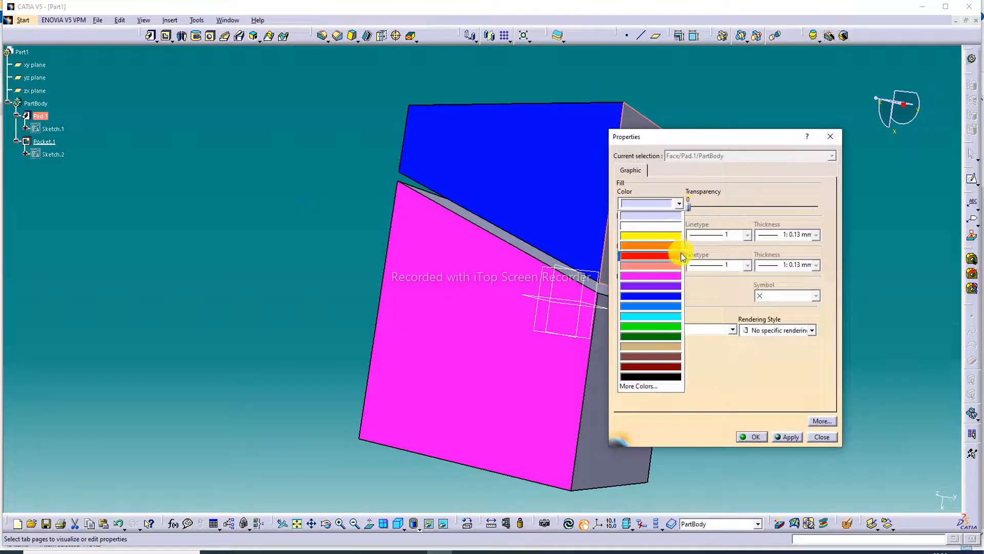
pyautogui.click(674, 248)
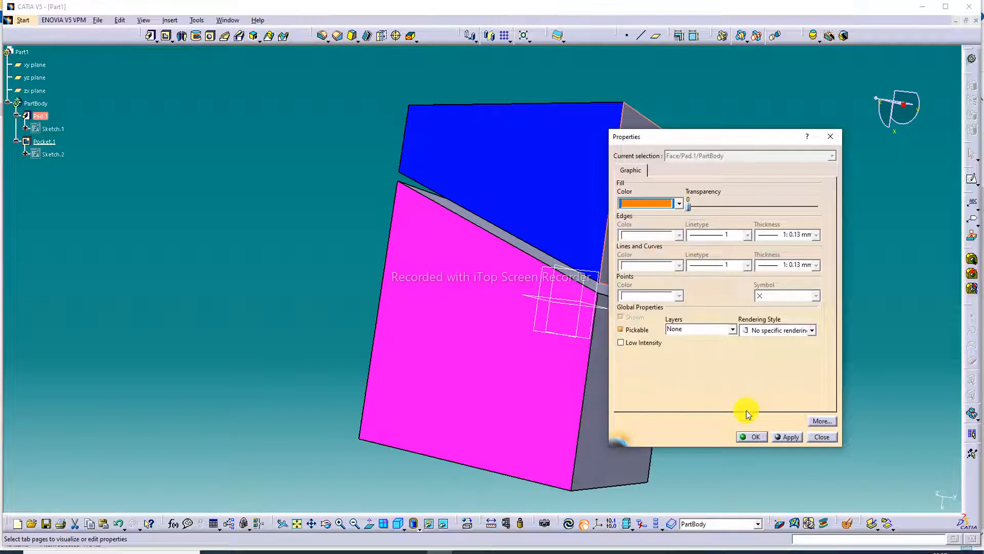
pyautogui.click(751, 437)
# Set the fill color of the magenta lump's side face, next to the orange one across the slot, to dark red.
pyautogui.rightClick(641, 347)
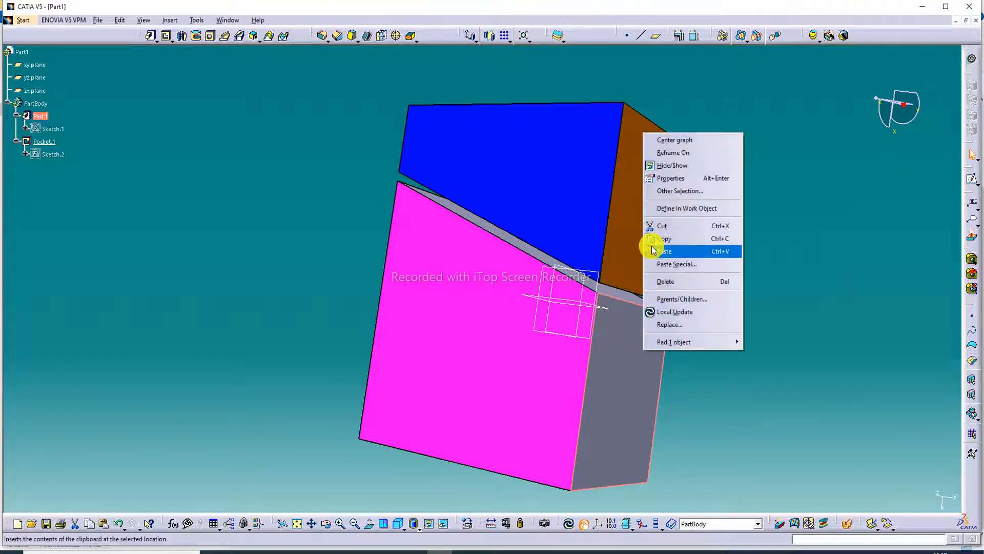
pyautogui.click(668, 179)
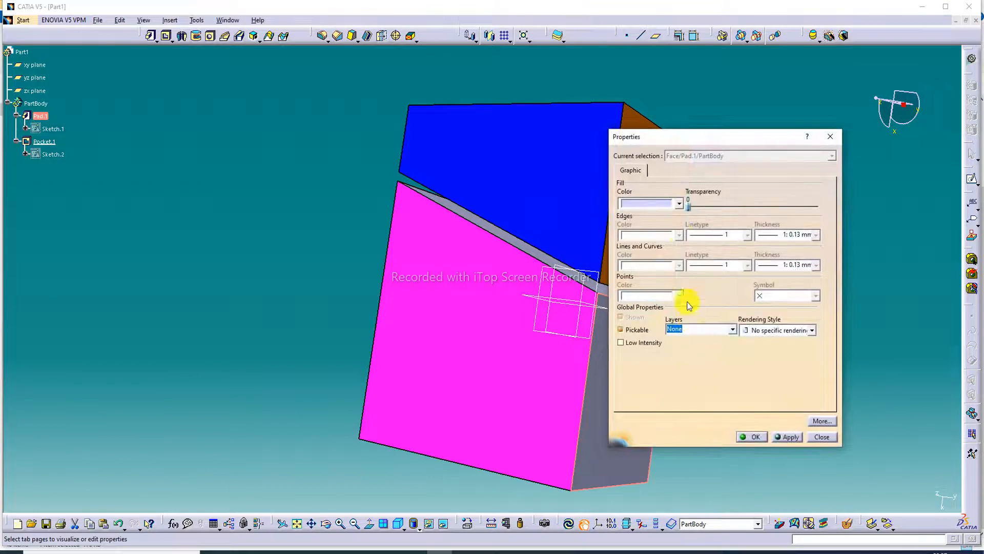
pyautogui.click(678, 204)
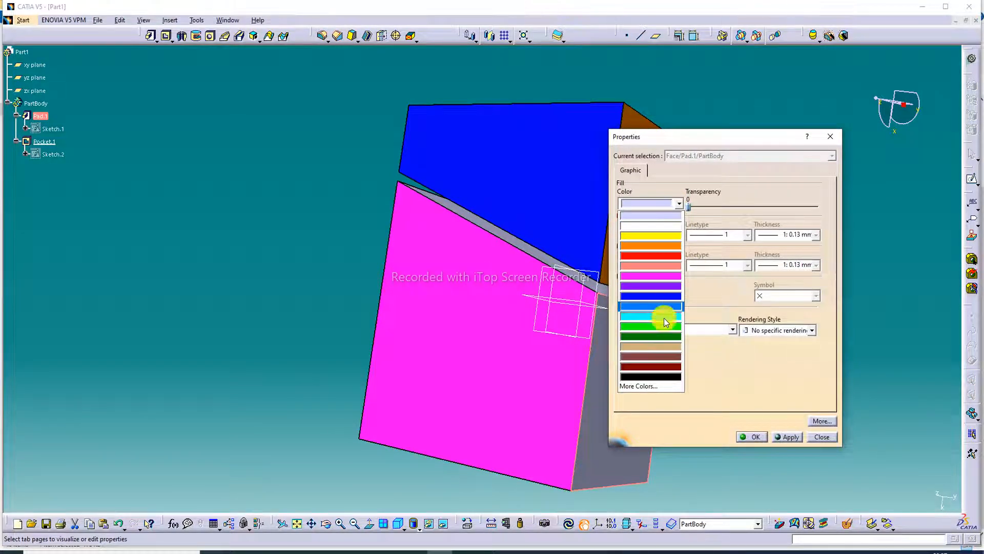
pyautogui.click(665, 367)
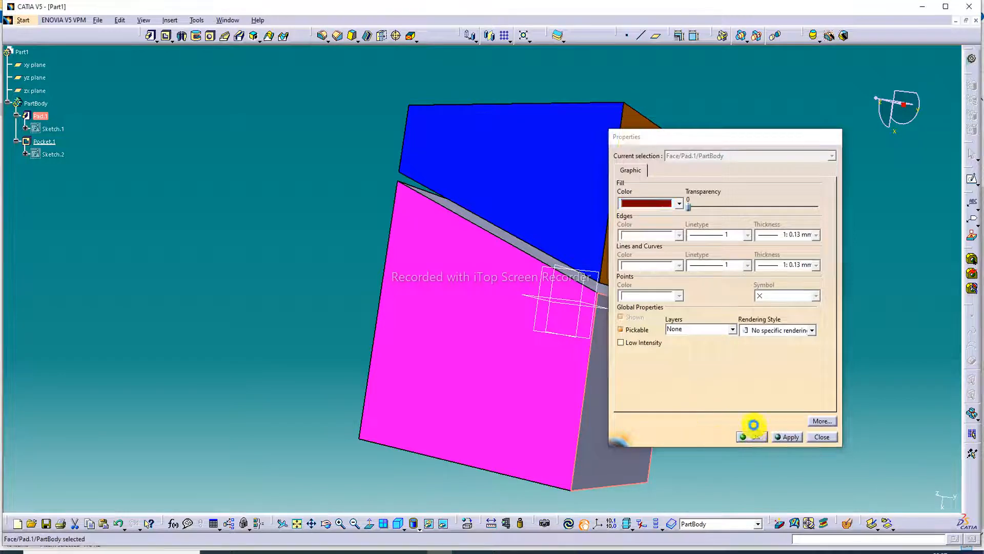
pyautogui.click(753, 436)
# Try Remove Lump on PartBody with the blue lump's uncolored outer side as the face to remove, previewing first, and undo the trim.
pyautogui.moveTo(760, 177); pyautogui.dragTo(744, 285, button='middle')
pyautogui.moveTo(533, 204); pyautogui.dragTo(380, 309, button='middle')
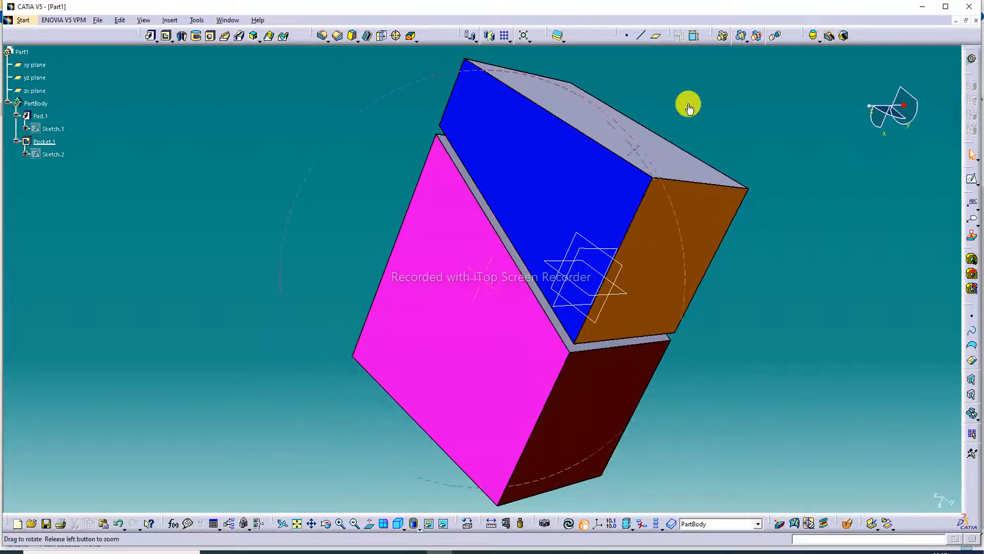
pyautogui.moveTo(689, 107); pyautogui.dragTo(615, 158, button='middle')
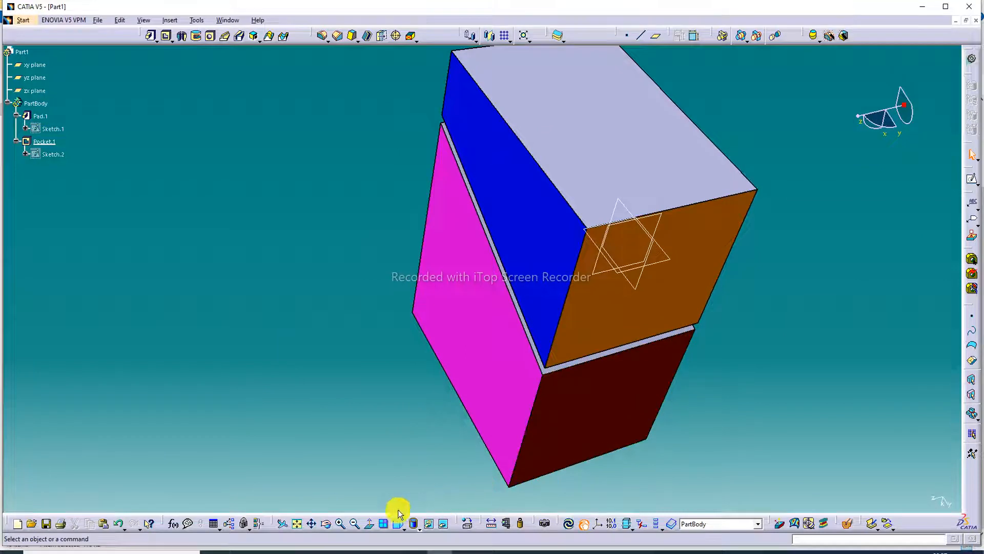
pyautogui.click(299, 523)
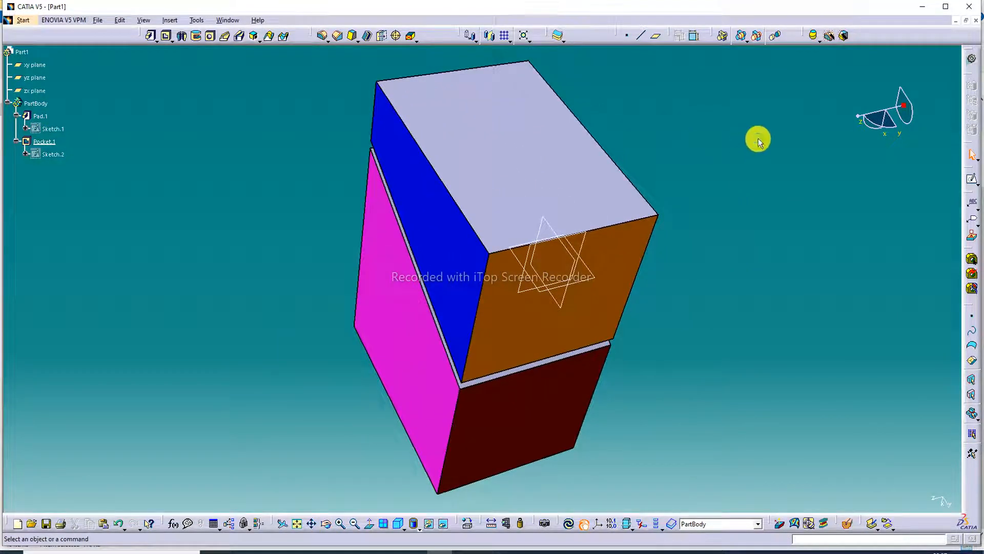
pyautogui.moveTo(593, 114); pyautogui.dragTo(718, 136, button='middle')
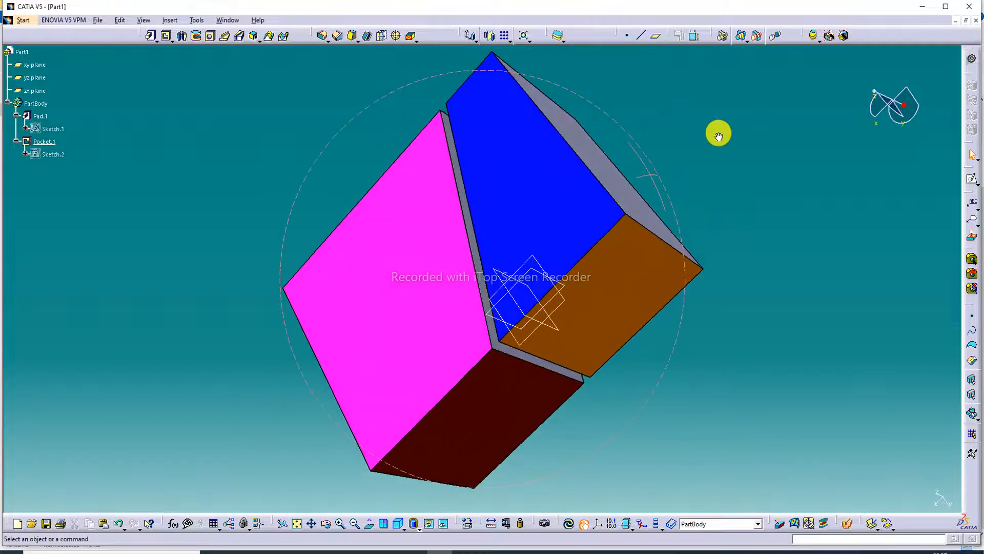
pyautogui.click(778, 36)
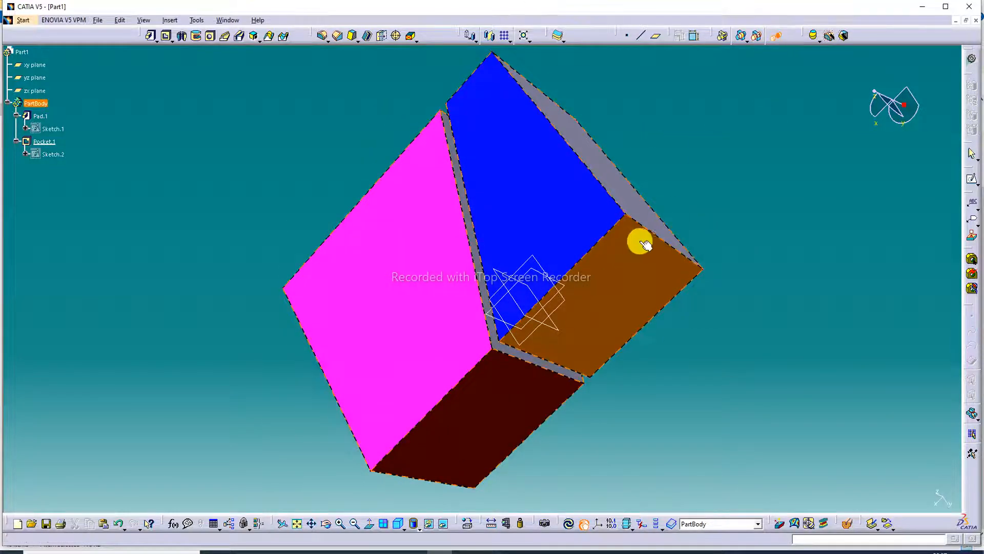
pyautogui.click(612, 237)
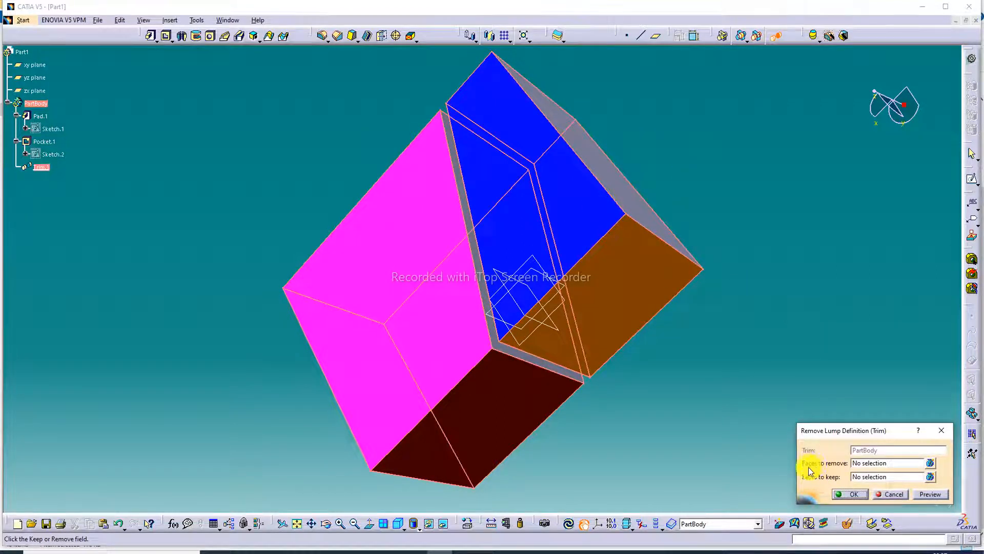
pyautogui.click(868, 463)
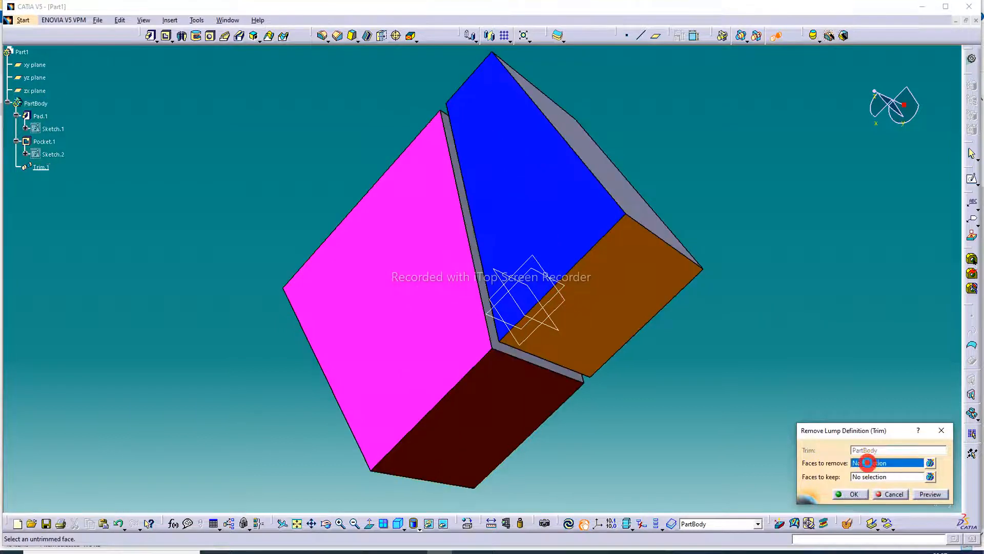
pyautogui.click(628, 199)
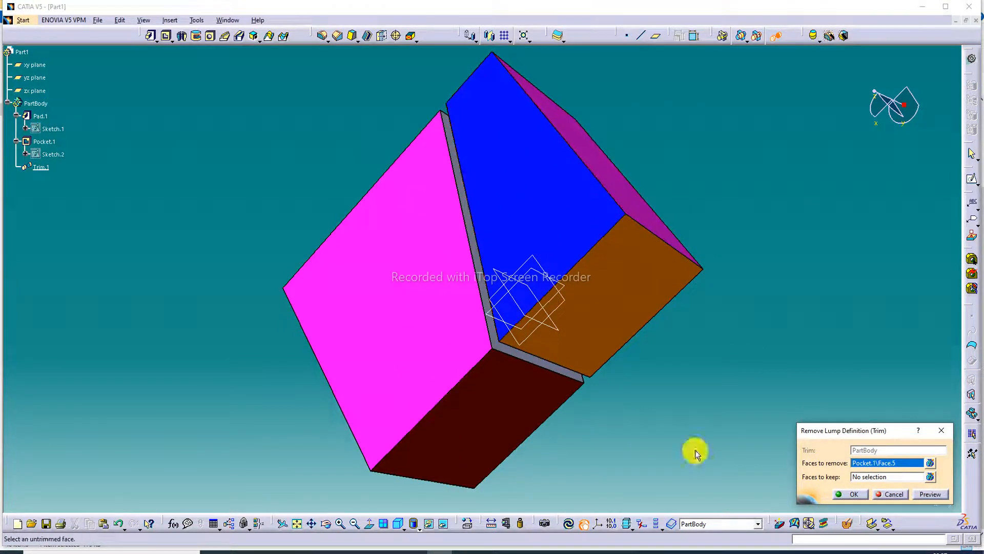
pyautogui.click(929, 494)
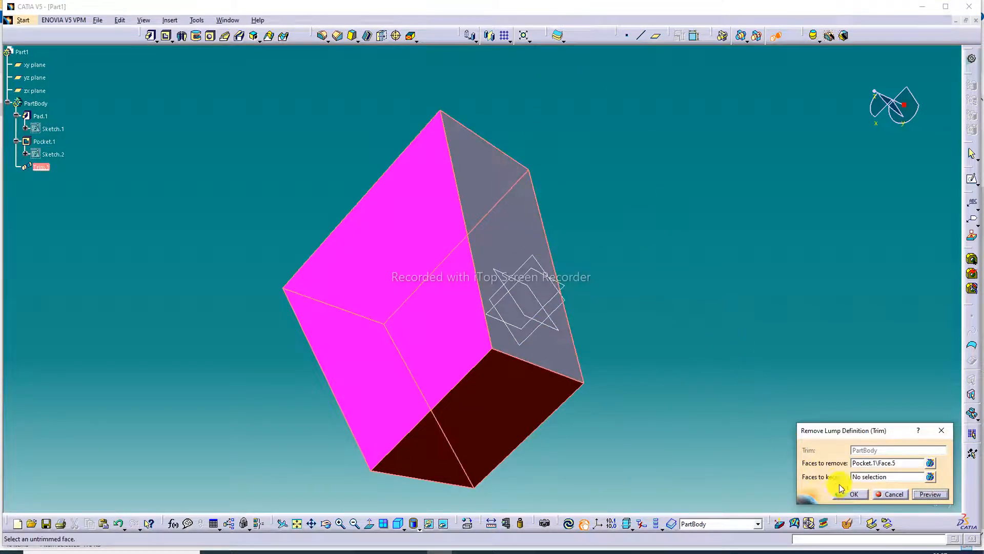
pyautogui.click(855, 495)
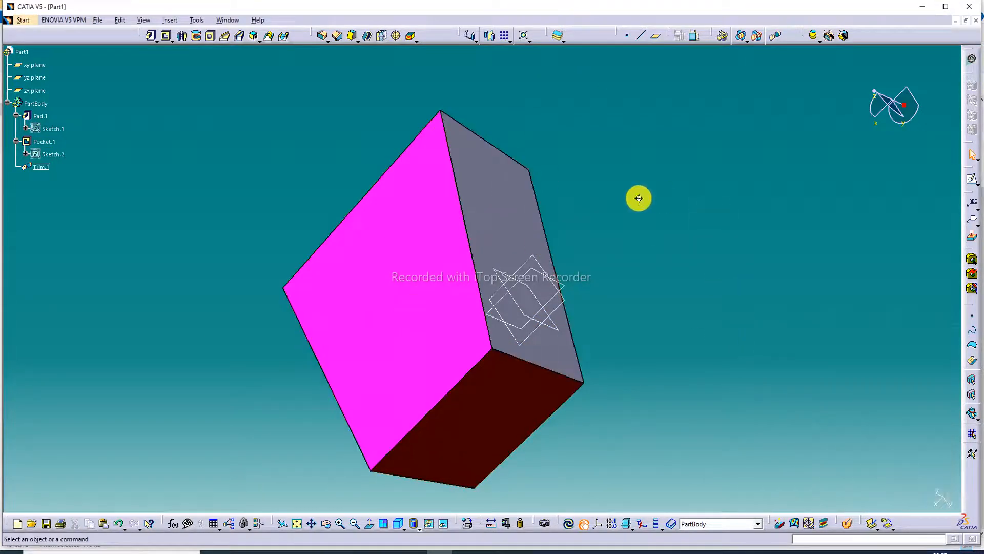
pyautogui.moveTo(638, 198); pyautogui.dragTo(654, 216, button='middle')
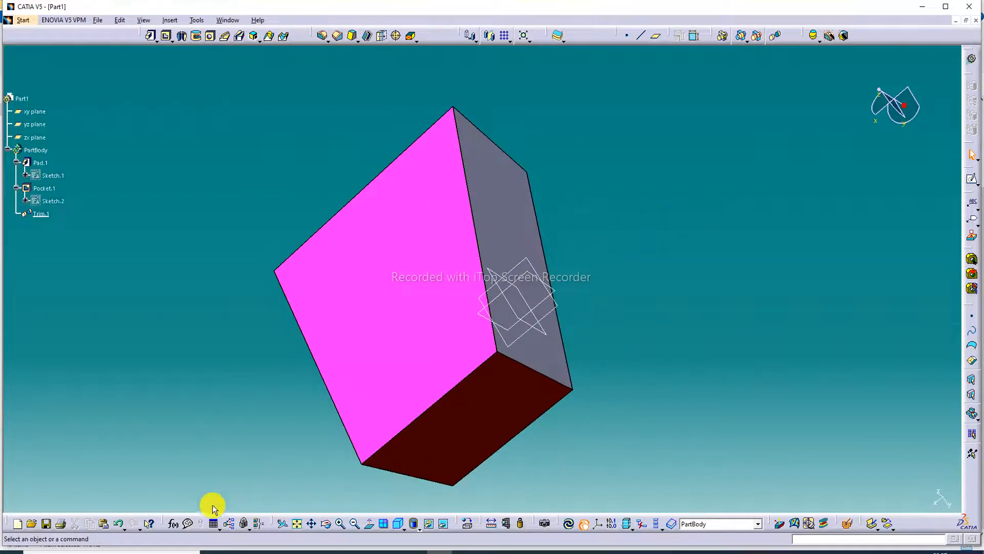
pyautogui.click(118, 525)
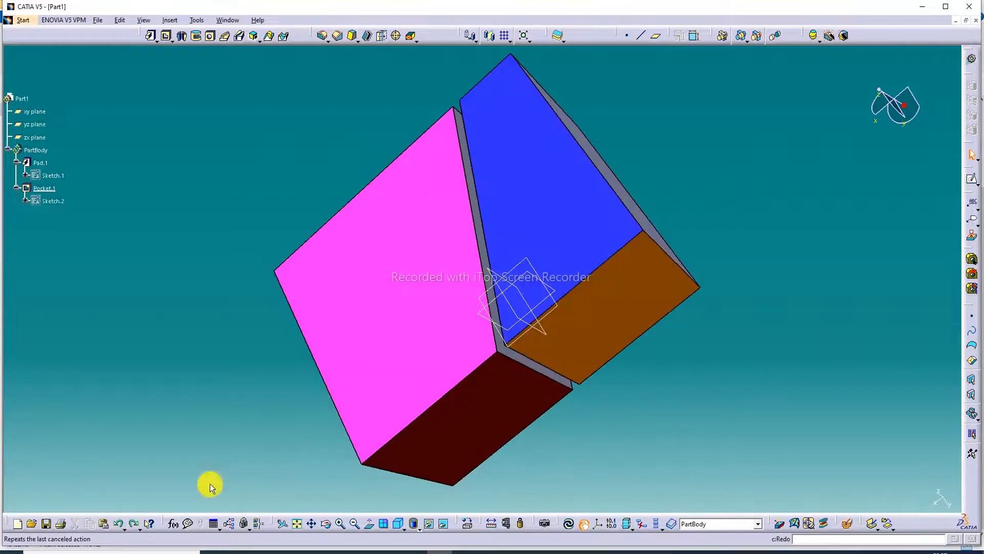
# Try Remove Lump on PartBody with the blue lump's top face as the face to keep, preview it, and undo the trim.
pyautogui.click(775, 40)
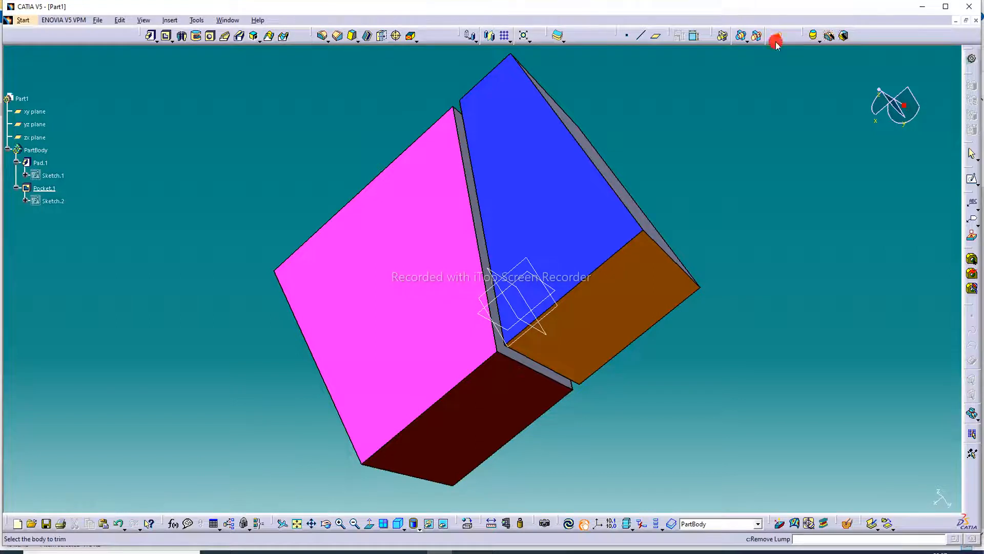
pyautogui.click(593, 279)
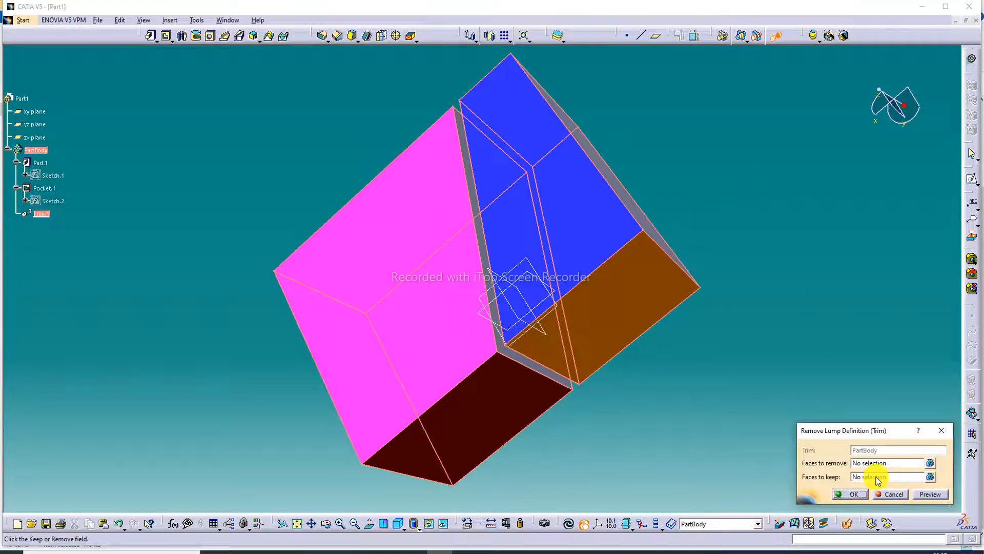
pyautogui.click(878, 477)
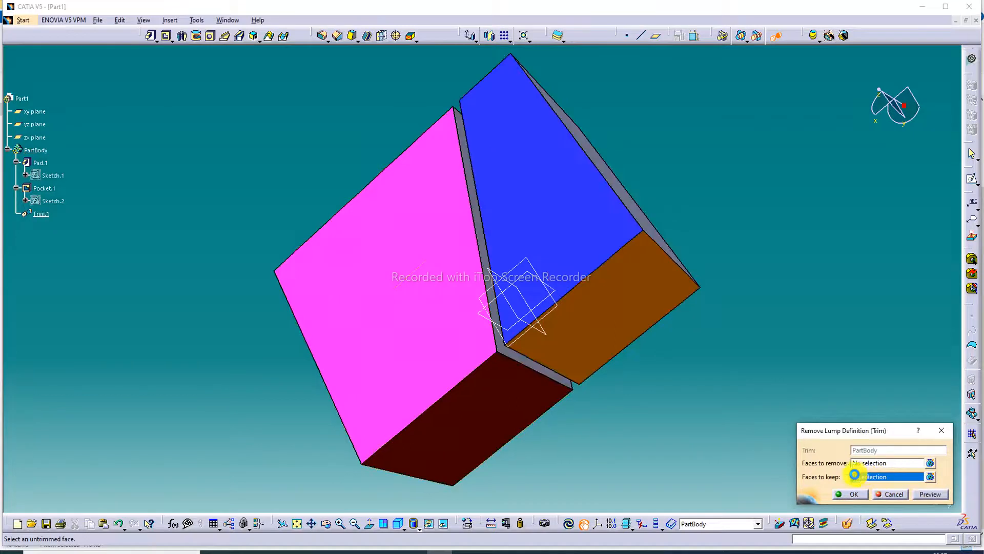
pyautogui.click(597, 225)
pyautogui.click(932, 494)
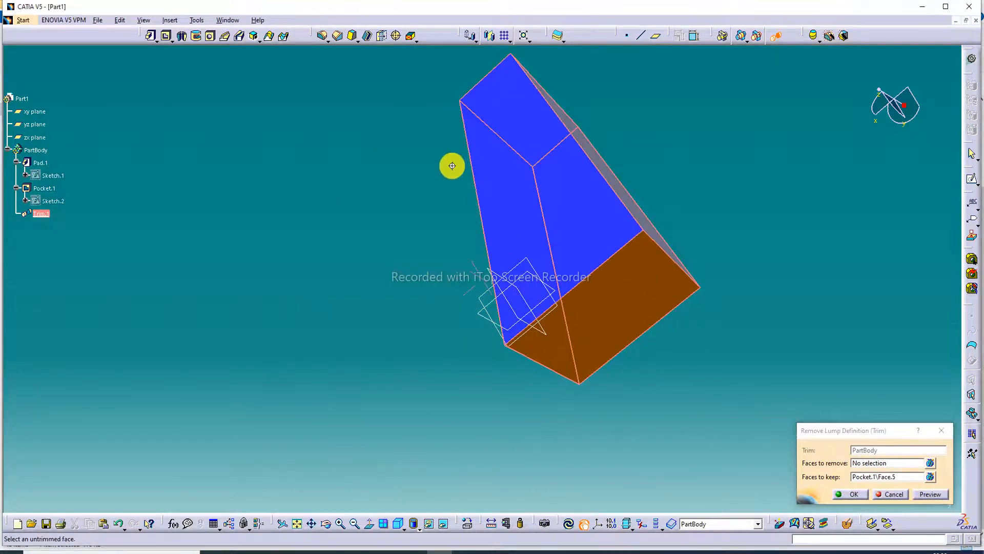
pyautogui.moveTo(450, 164); pyautogui.dragTo(510, 235, button='middle')
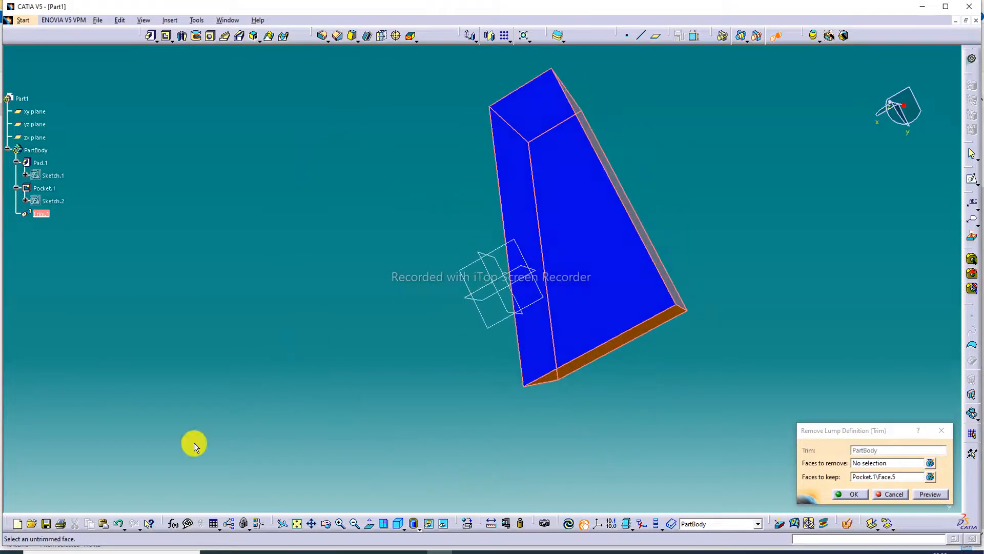
pyautogui.click(120, 524)
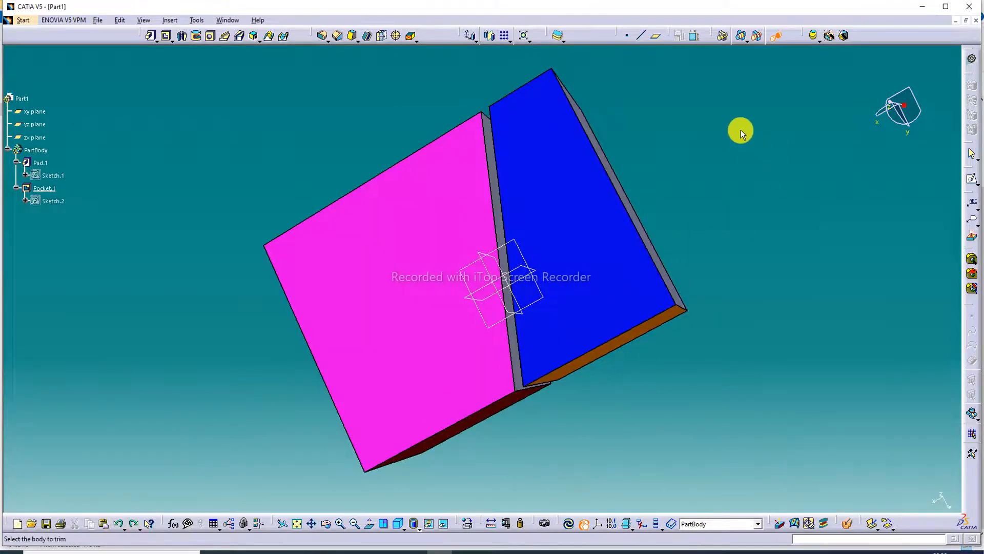
pyautogui.moveTo(639, 140); pyautogui.dragTo(687, 206, button='middle')
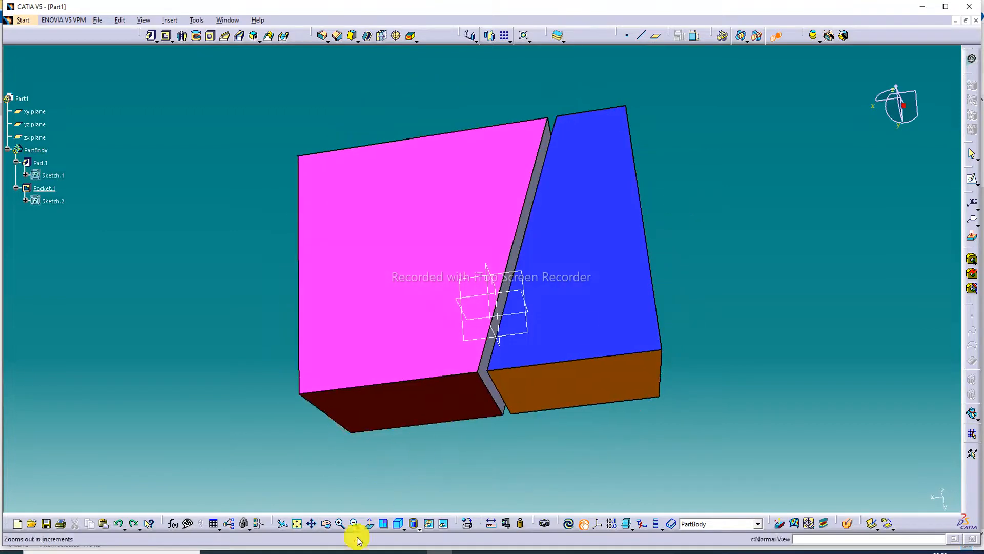